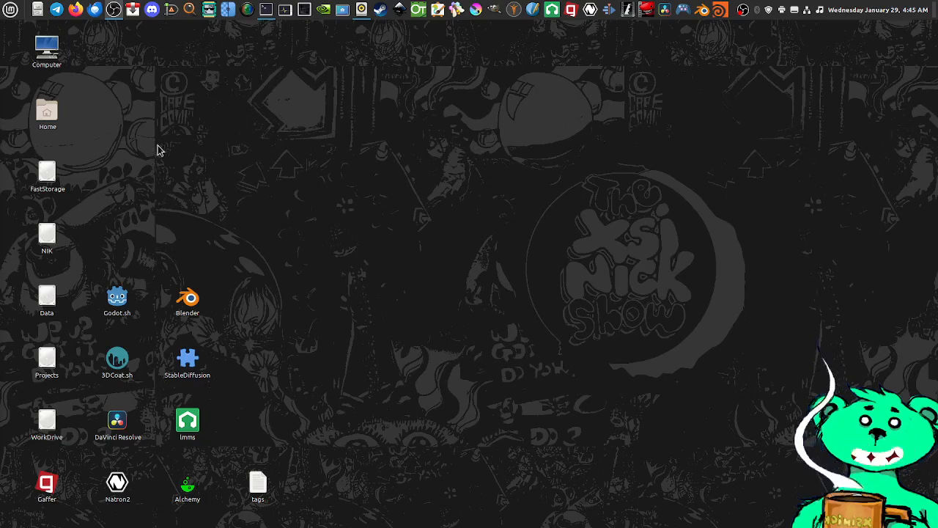
Switch to Firefox and search the web for "blender 3d"
{"action": "left_click", "coordinate": [77, 10]}
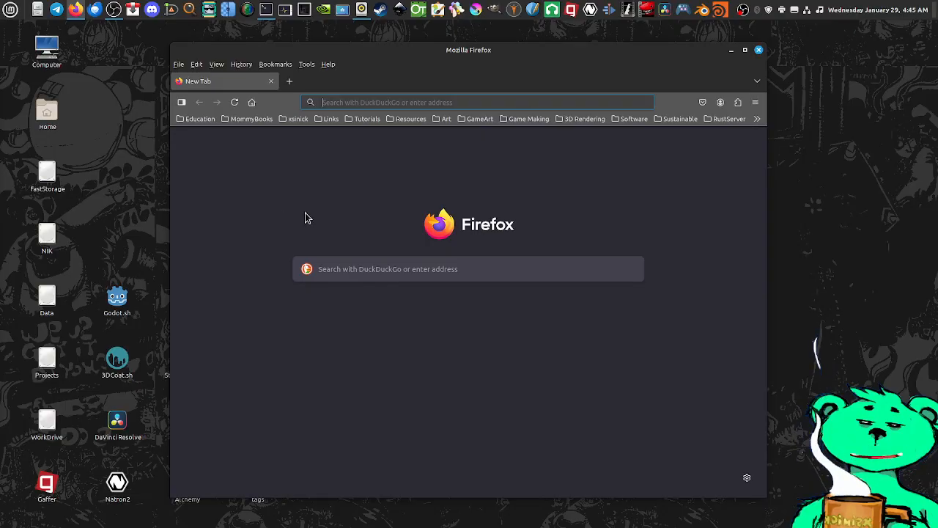
{"action": "left_click", "coordinate": [355, 269]}
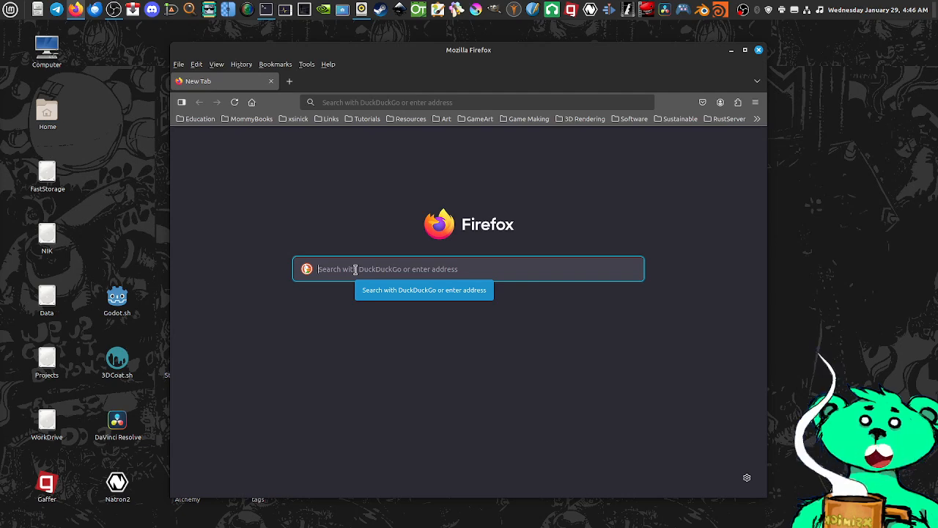
{"action": "type", "text": "b"}
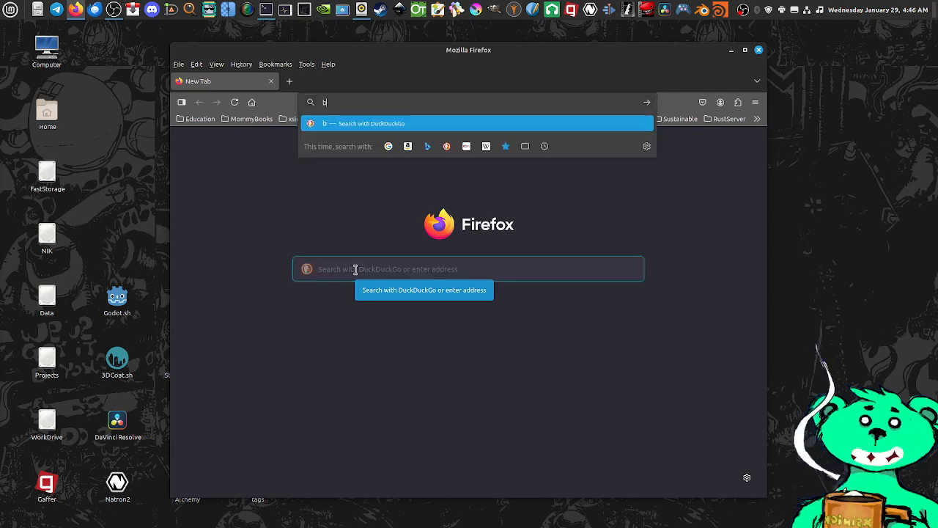
{"action": "type", "text": "lend"}
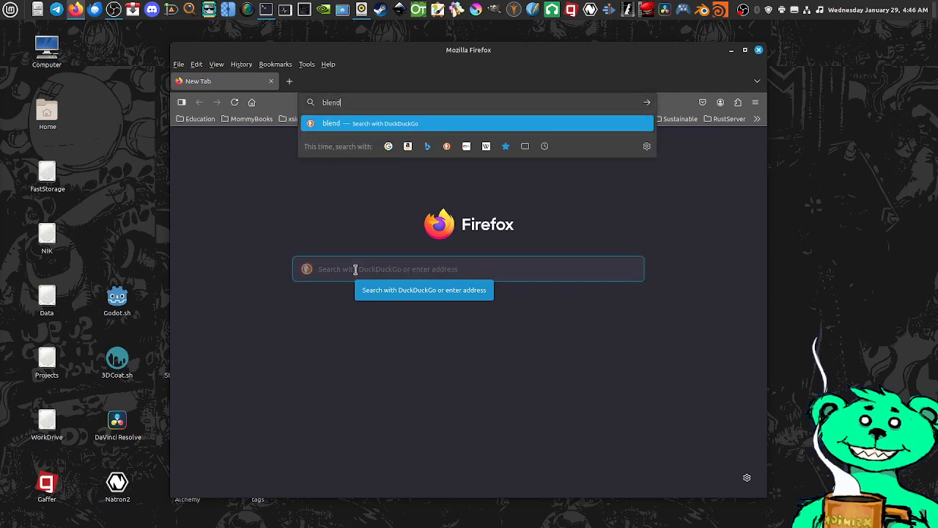
{"action": "type", "text": "er 3d"}
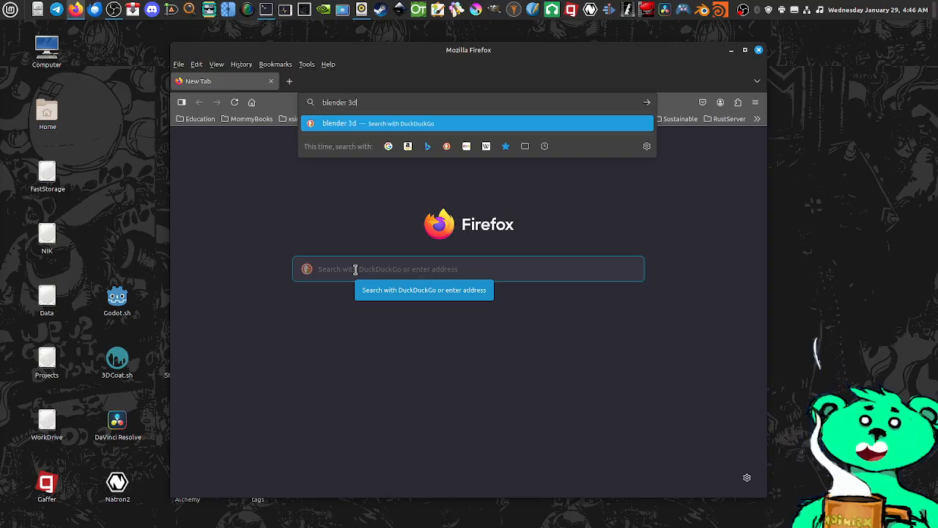
{"action": "key", "text": "Return"}
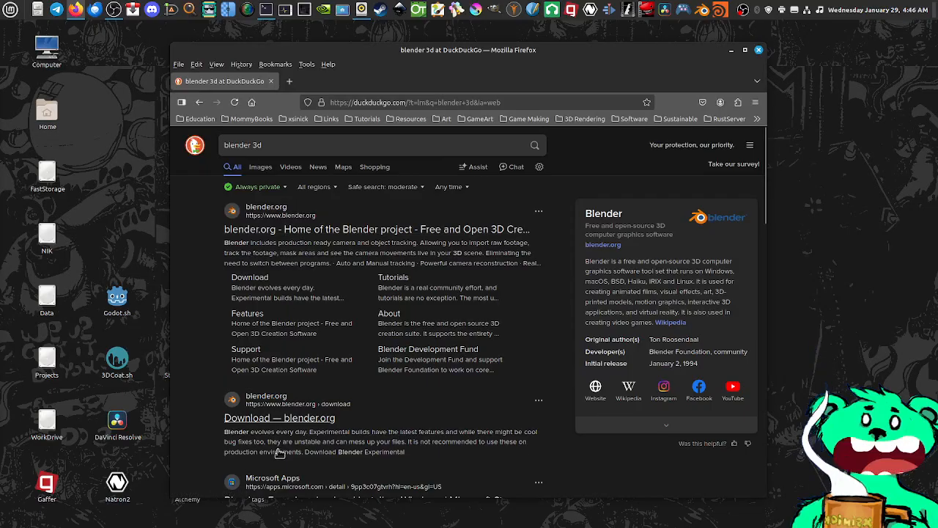
Open the blender.org home page from the search results and maximize the browser window
{"action": "left_click", "coordinate": [273, 211]}
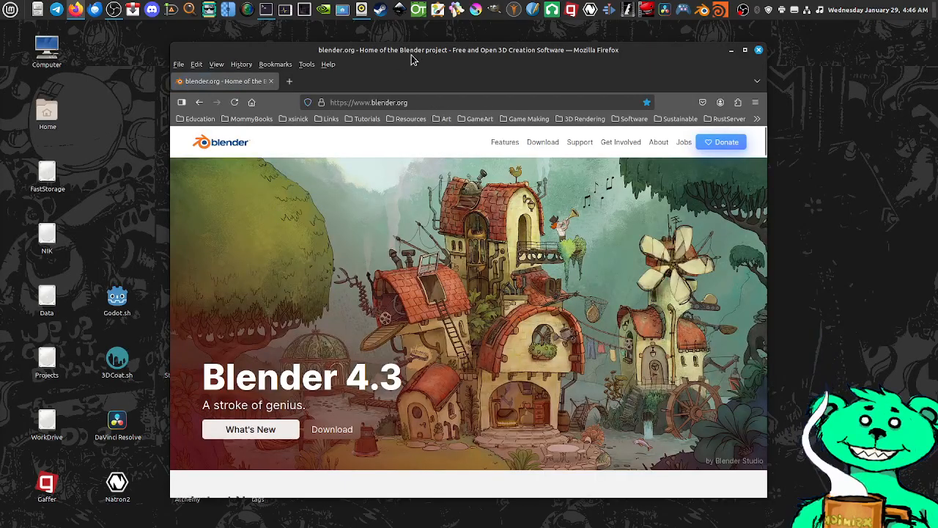
{"action": "left_click_drag", "start_coordinate": [414, 62], "coordinate": [390, 47]}
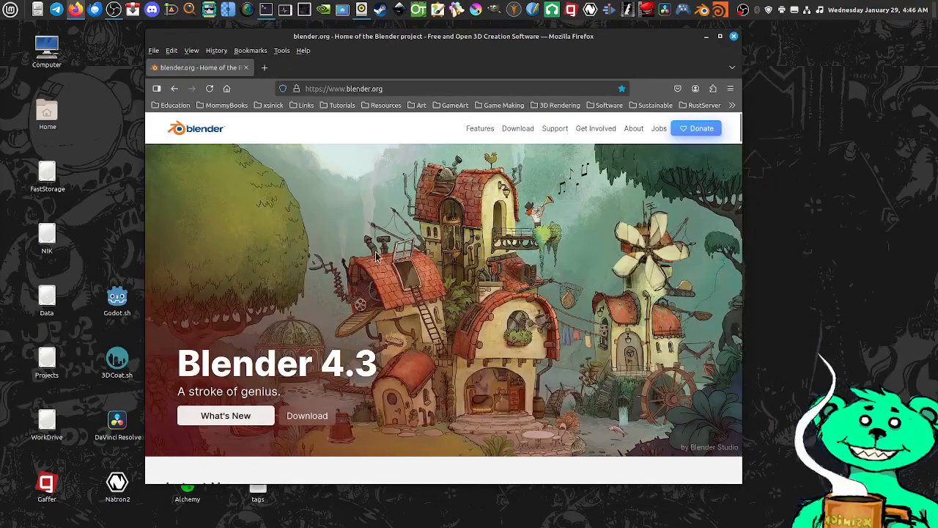
{"action": "double_click", "coordinate": [437, 35]}
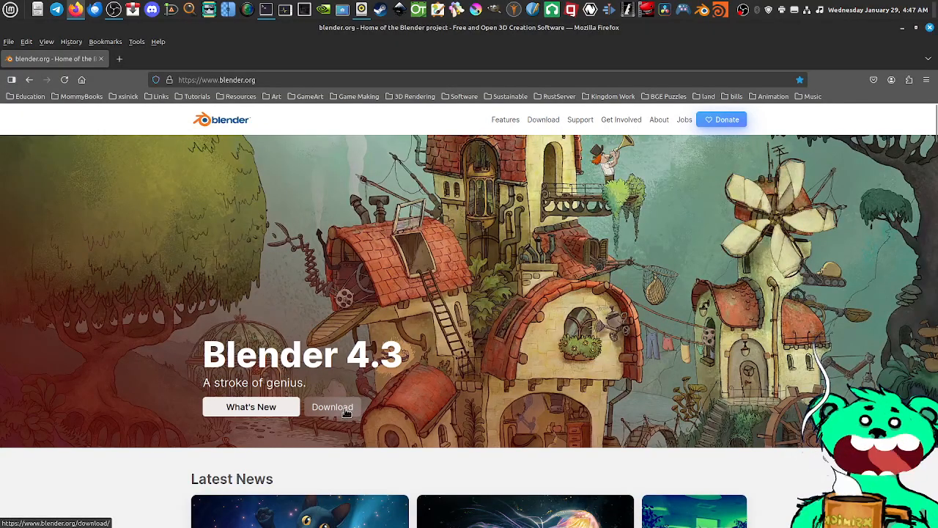
Open the screen magnifier, enlarge and reposition its window, and magnify the Download link in the site's header
{"action": "left_click", "coordinate": [190, 9]}
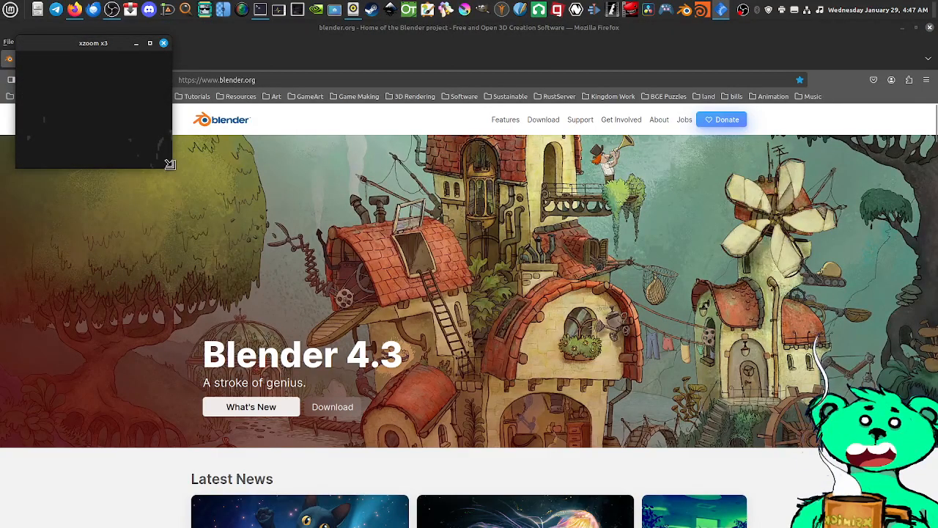
{"action": "left_click_drag", "start_coordinate": [171, 167], "coordinate": [239, 226]}
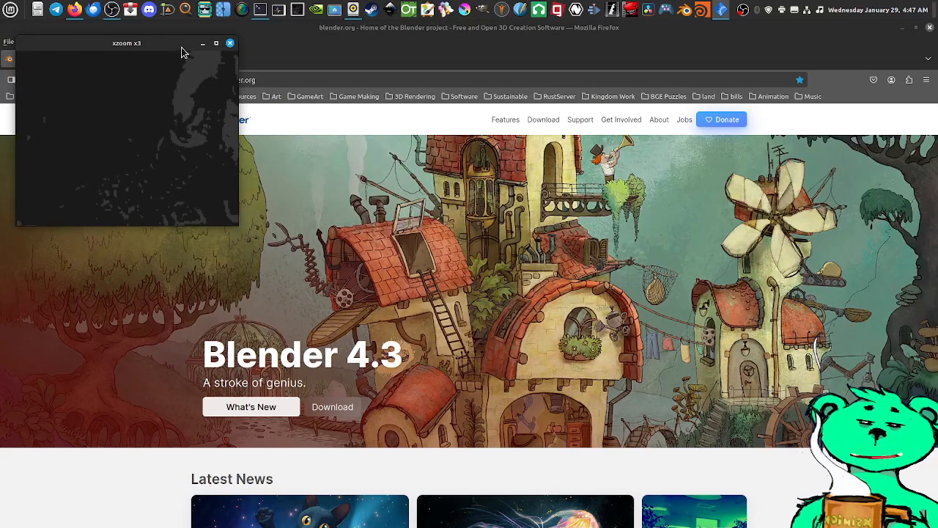
{"action": "left_click_drag", "start_coordinate": [183, 48], "coordinate": [177, 337]}
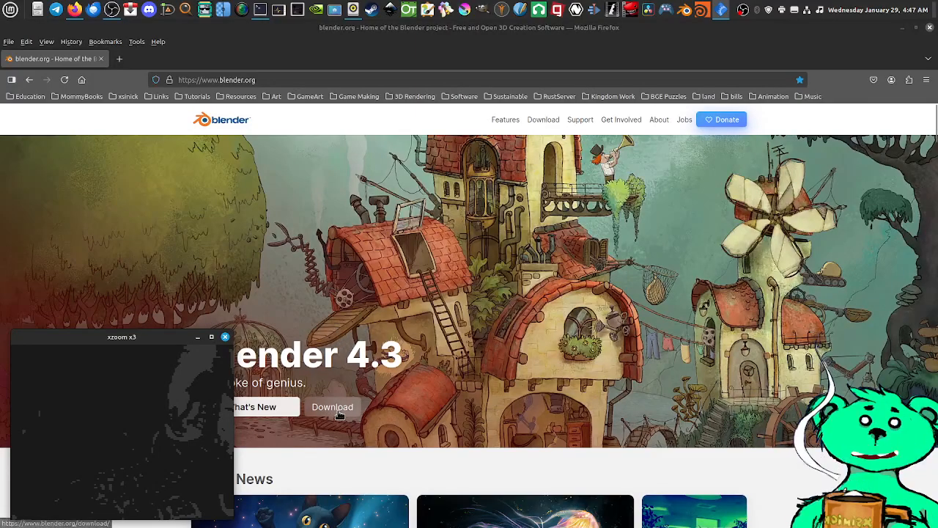
{"action": "left_click_drag", "start_coordinate": [176, 403], "coordinate": [545, 133]}
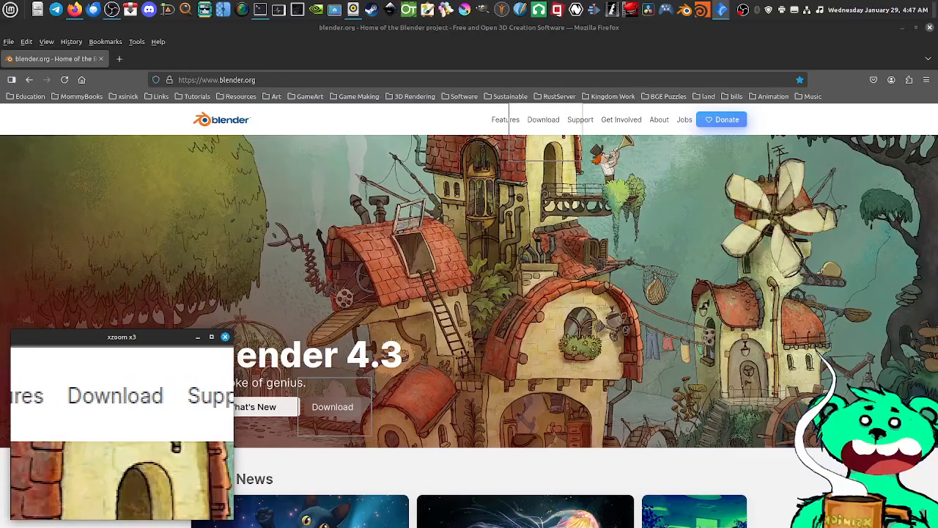
{"action": "key", "text": "q"}
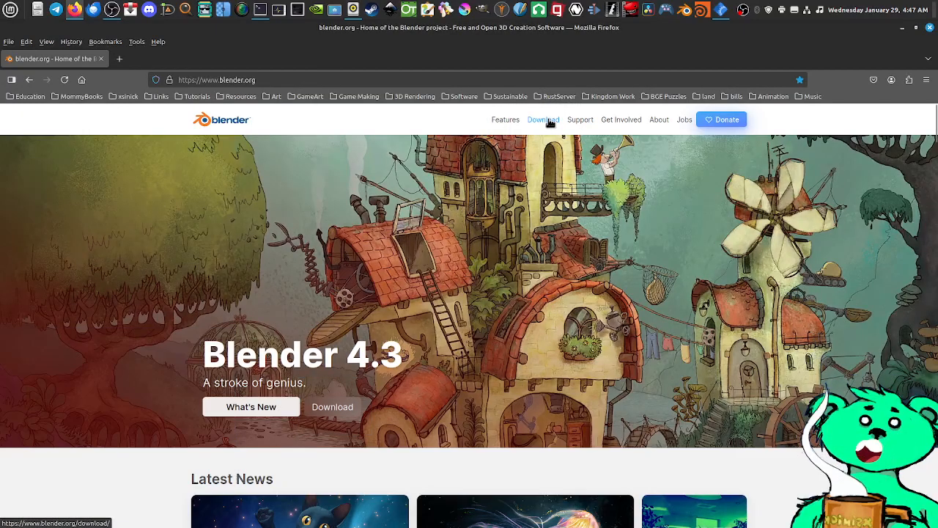
Open Blender's download page and examine the list of builds for Windows, macOS and other versions
{"action": "left_click", "coordinate": [548, 121]}
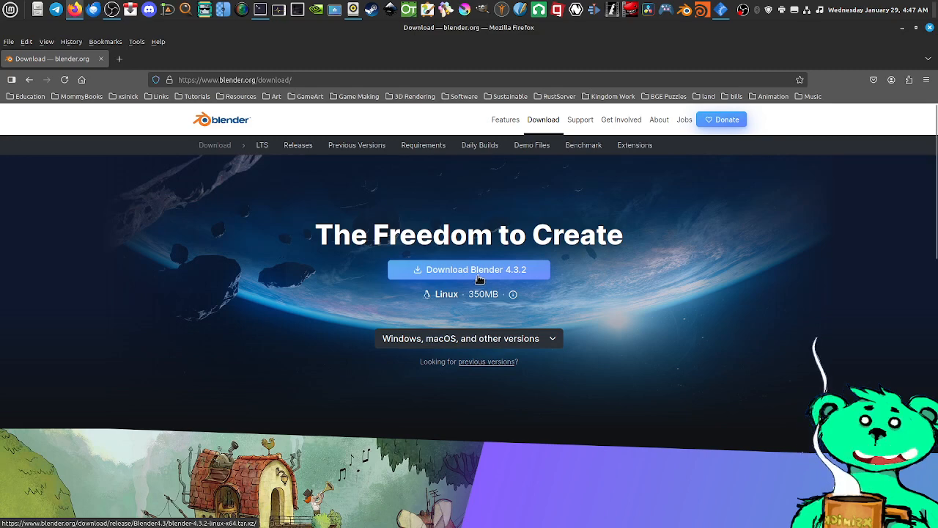
{"action": "left_click", "coordinate": [440, 339]}
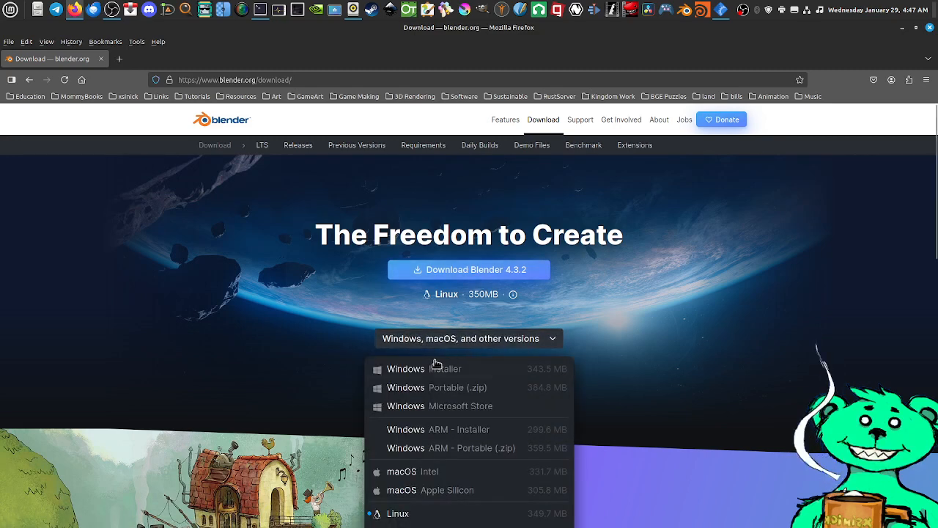
{"action": "left_click", "coordinate": [654, 291]}
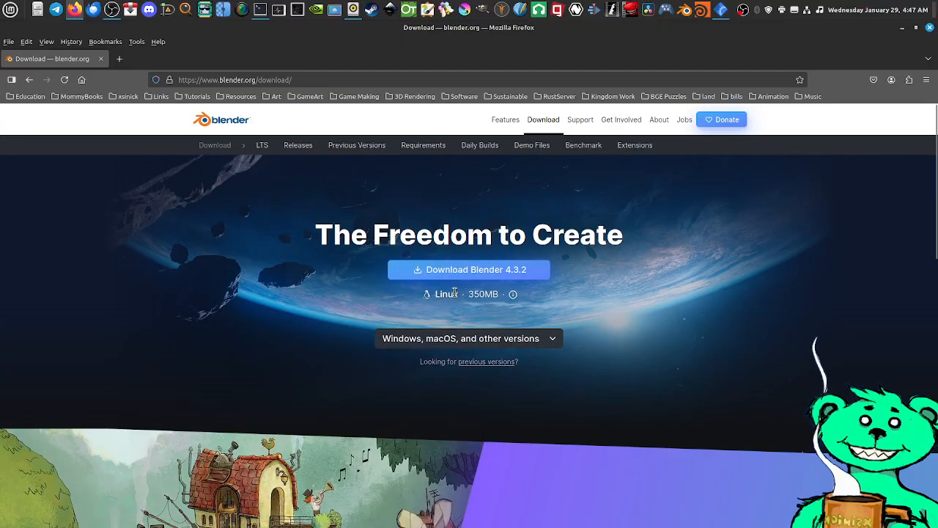
{"action": "left_click", "coordinate": [444, 339]}
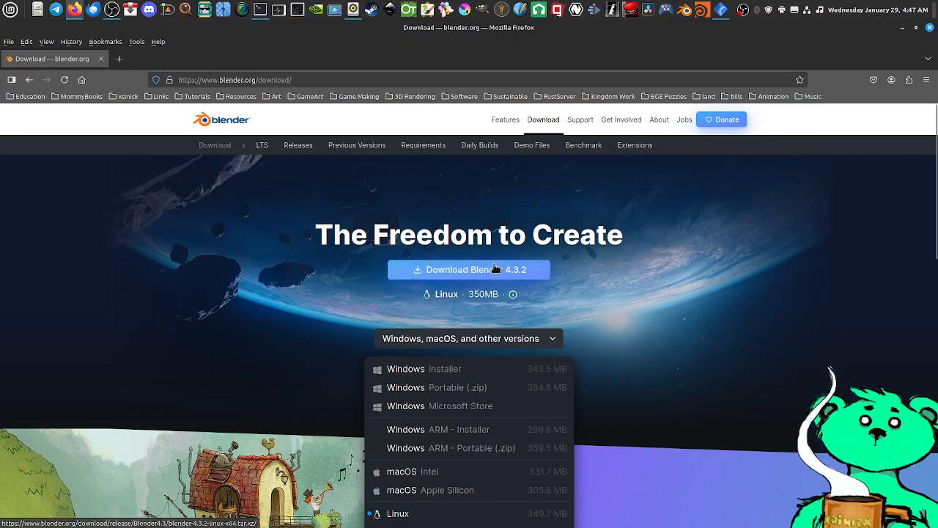
{"action": "left_click", "coordinate": [467, 339]}
{"action": "left_click", "coordinate": [467, 340]}
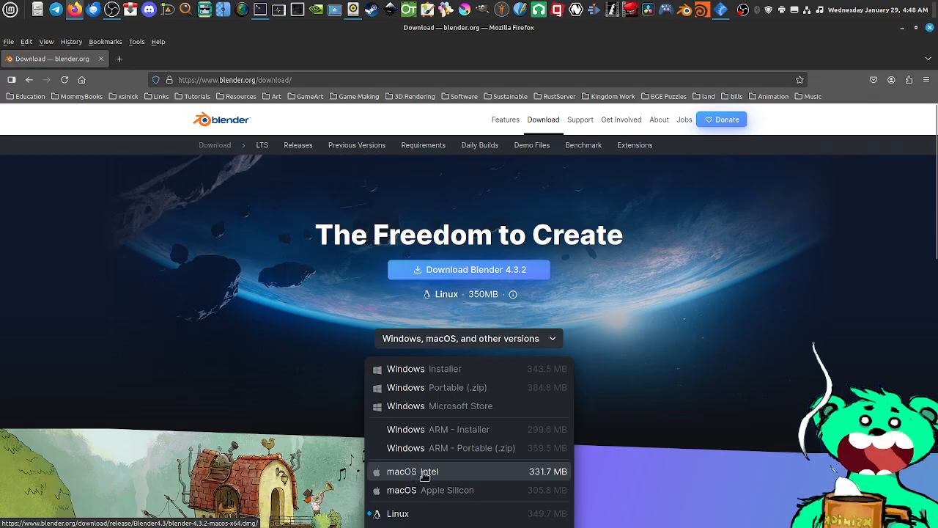
{"action": "scroll", "coordinate": [441, 472], "scroll_direction": "down", "scroll_amount": 1}
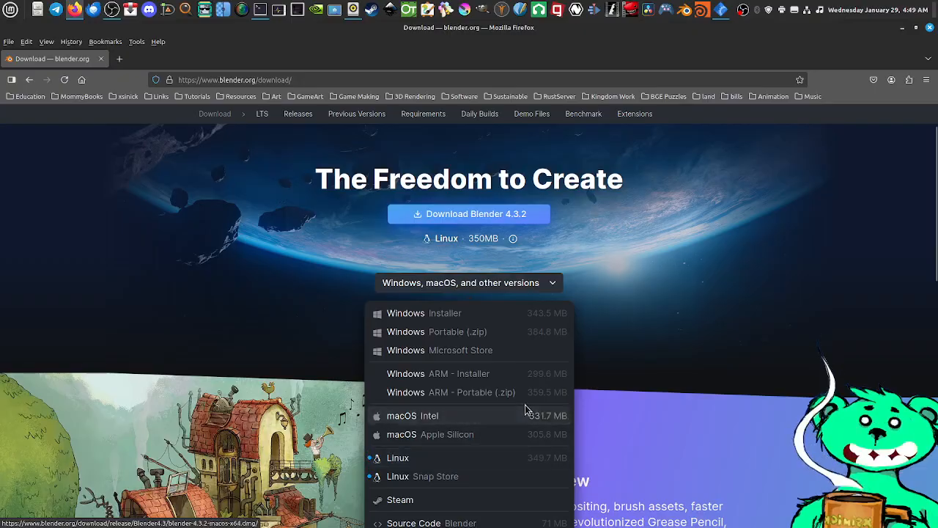
{"action": "left_click", "coordinate": [577, 241]}
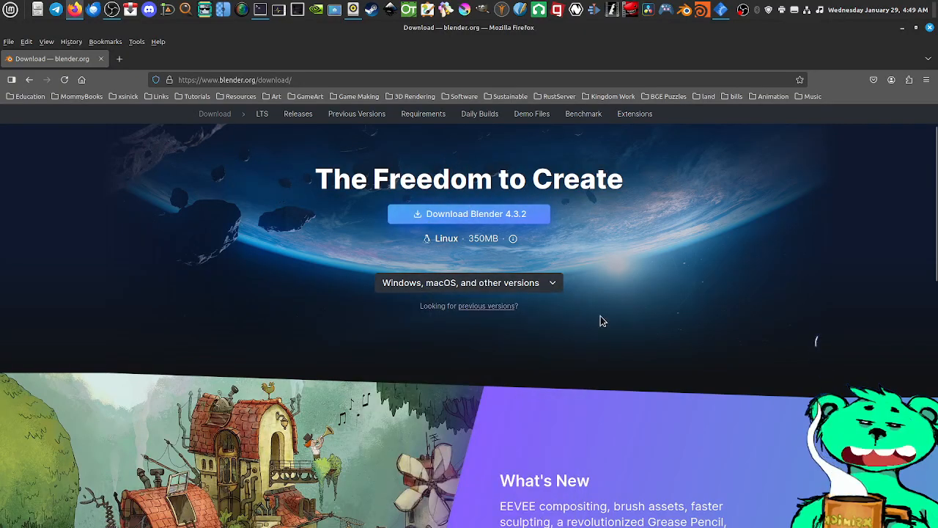
Download Blender 4.3.2 for Linux and check the download's progress with a second screen magnifier before closing that magnifier
{"action": "left_click", "coordinate": [473, 215]}
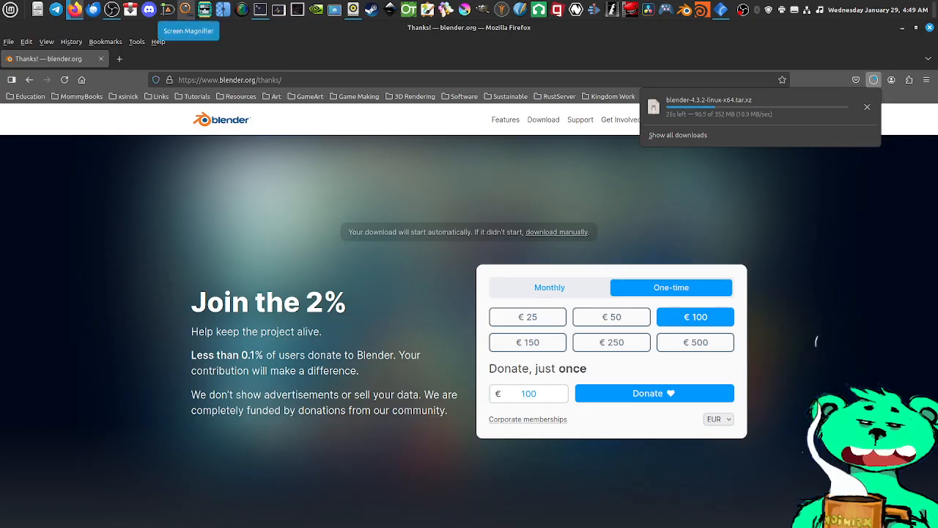
{"action": "left_click", "coordinate": [203, 10]}
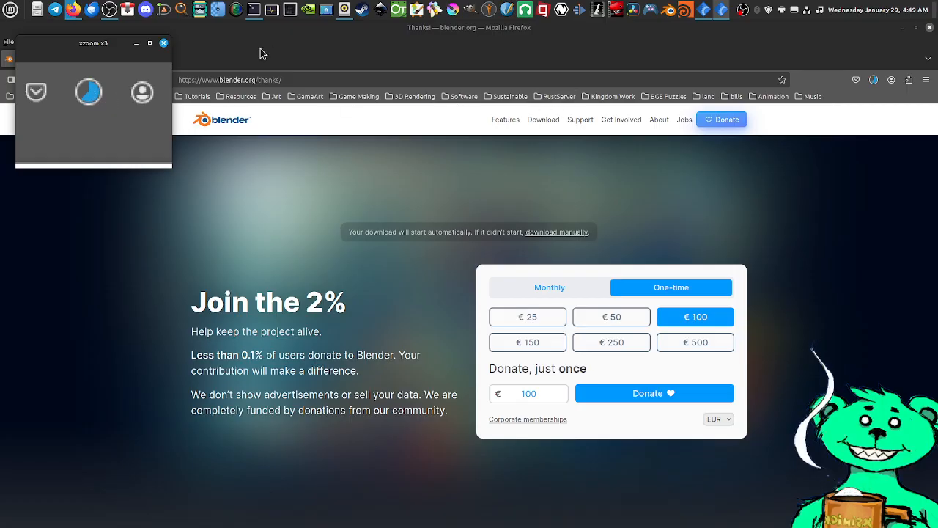
{"action": "left_click_drag", "start_coordinate": [110, 44], "coordinate": [182, 93]}
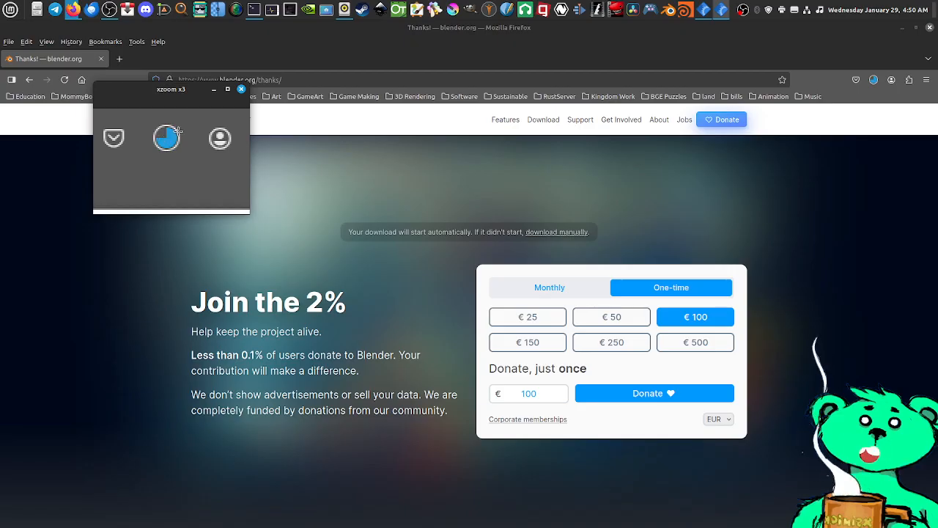
{"action": "left_click", "coordinate": [242, 88]}
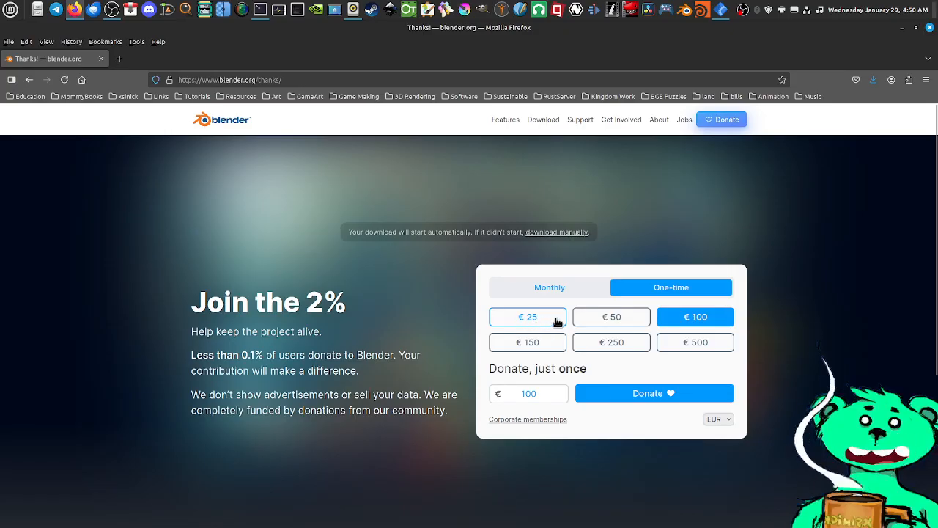
View the monthly donation options, then return to the one-time options
{"action": "left_click", "coordinate": [568, 291]}
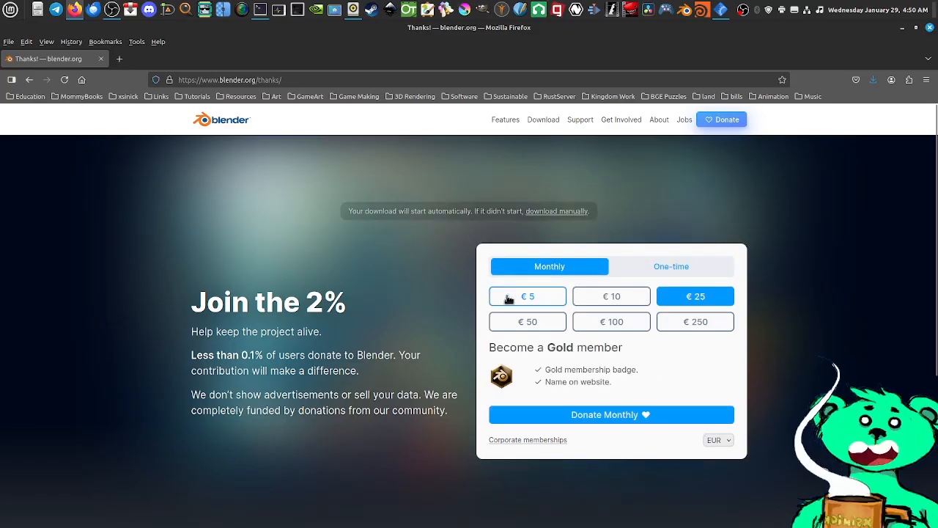
{"action": "left_click", "coordinate": [659, 269]}
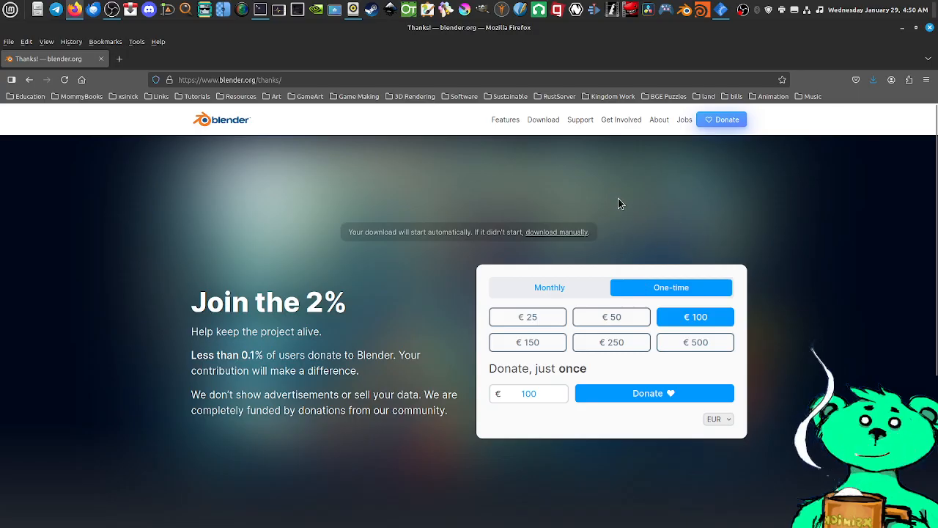
Show the downloaded blender-4.3.2-linux-x64.tar.xz archive in its folder and reposition the file manager window
{"action": "left_click", "coordinate": [875, 79]}
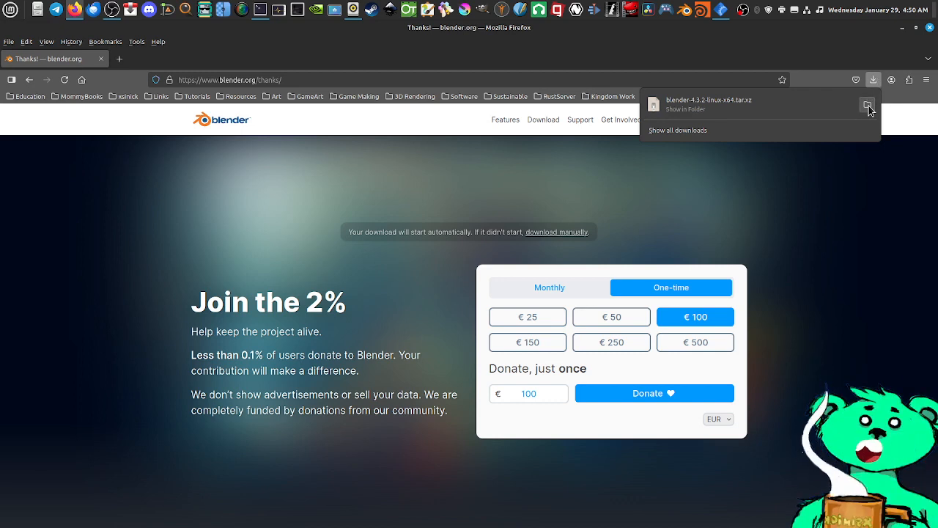
{"action": "left_click", "coordinate": [868, 106]}
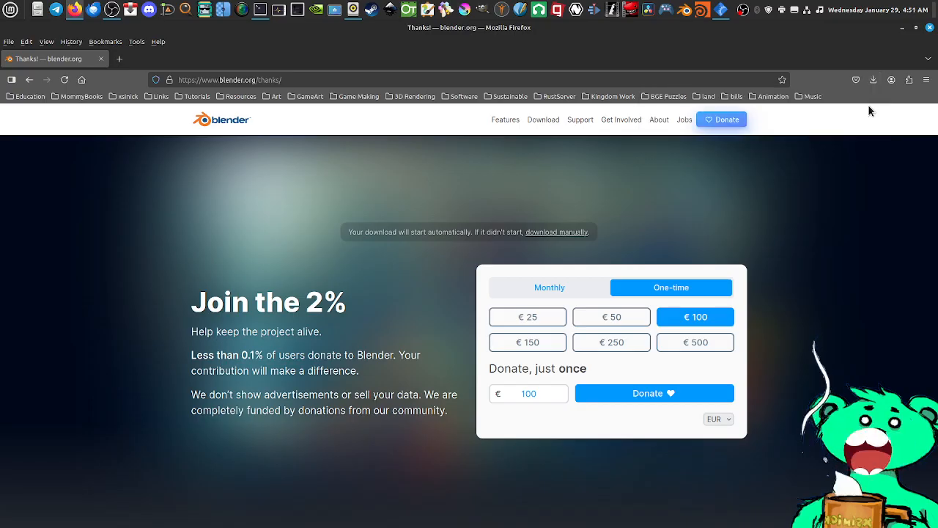
{"action": "left_click_drag", "start_coordinate": [354, 48], "coordinate": [446, 65]}
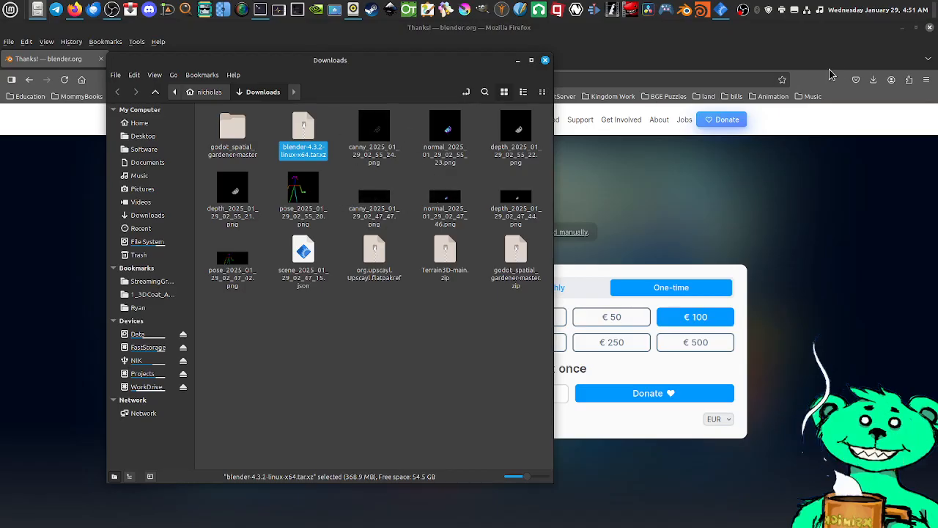
Close the browser, the Downloads folder window and the remaining screen magnifier
{"action": "left_click", "coordinate": [929, 28]}
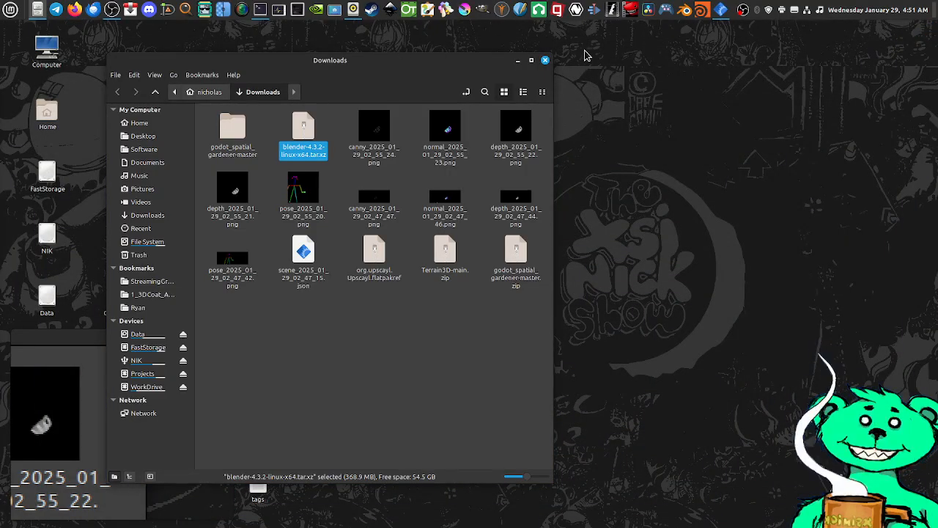
{"action": "left_click", "coordinate": [545, 60]}
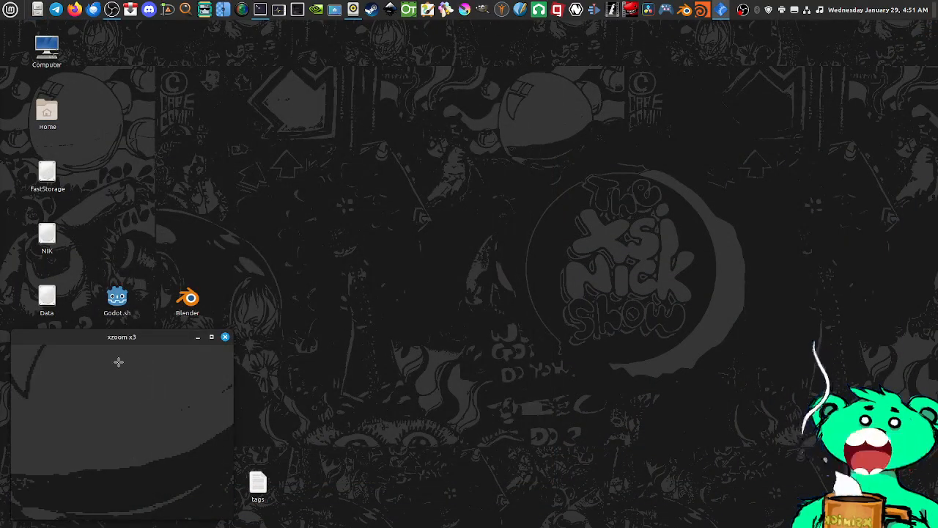
{"action": "left_click", "coordinate": [225, 338]}
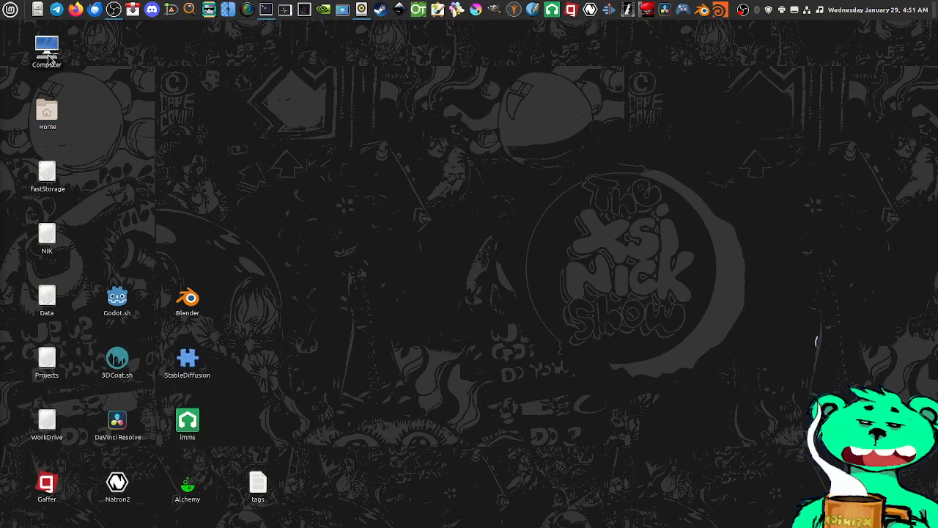
Open the Computer location from the desktop and move its window away from the desktop icons
{"action": "double_click", "coordinate": [48, 62]}
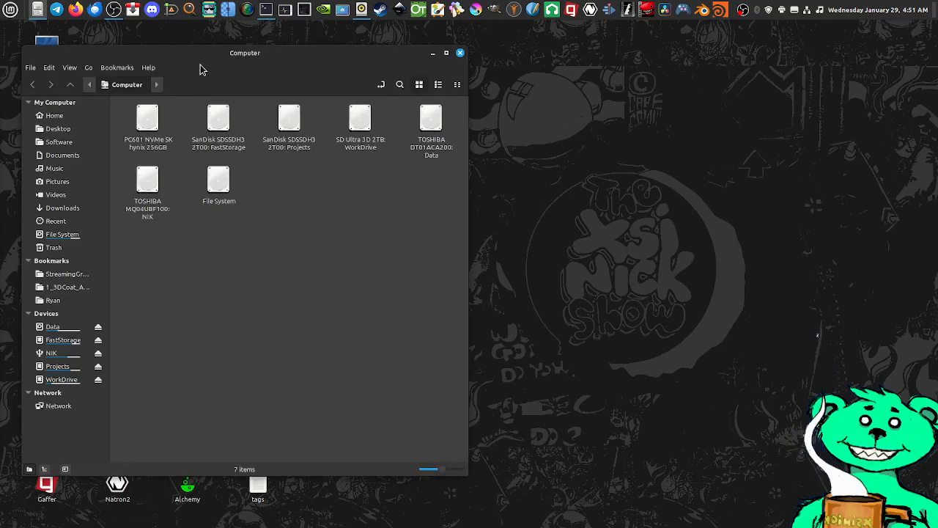
{"action": "left_click_drag", "start_coordinate": [203, 62], "coordinate": [281, 64]}
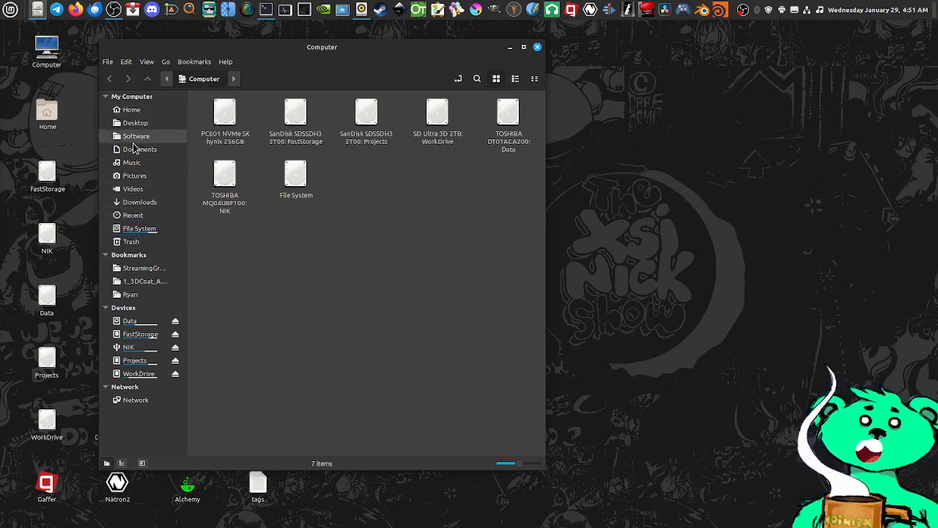
Move the blender-4.3.2-linux-x64.tar.xz archive from the Downloads folder to the desktop, using the list view, and close the folder window
{"action": "left_click", "coordinate": [139, 202]}
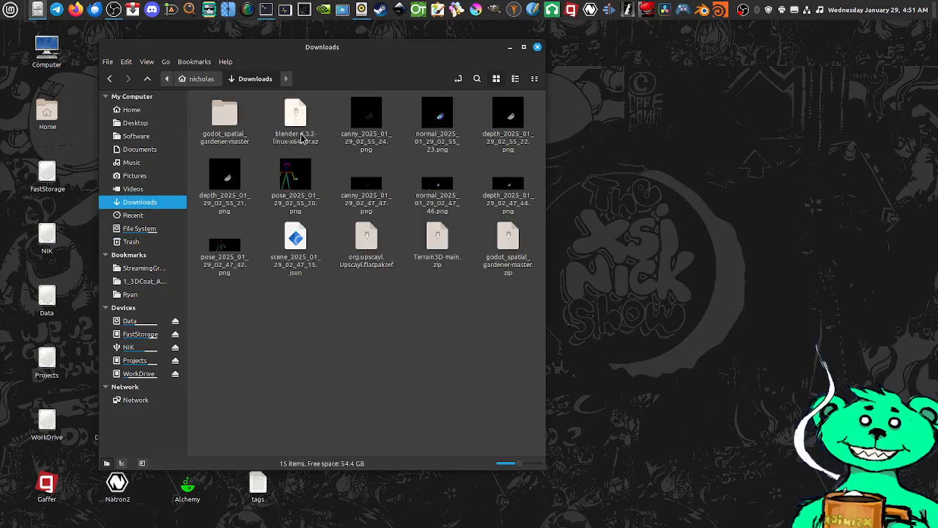
{"action": "left_click", "coordinate": [296, 118]}
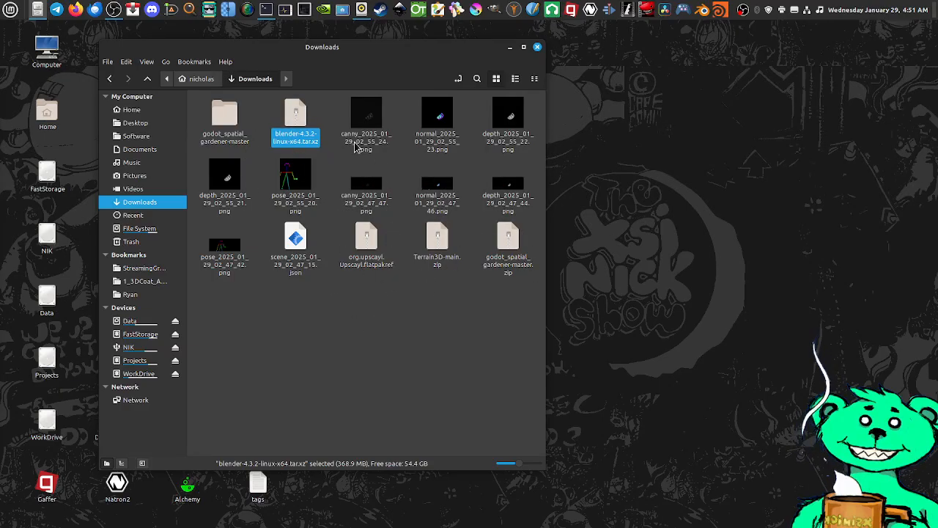
{"action": "left_click", "coordinate": [515, 79]}
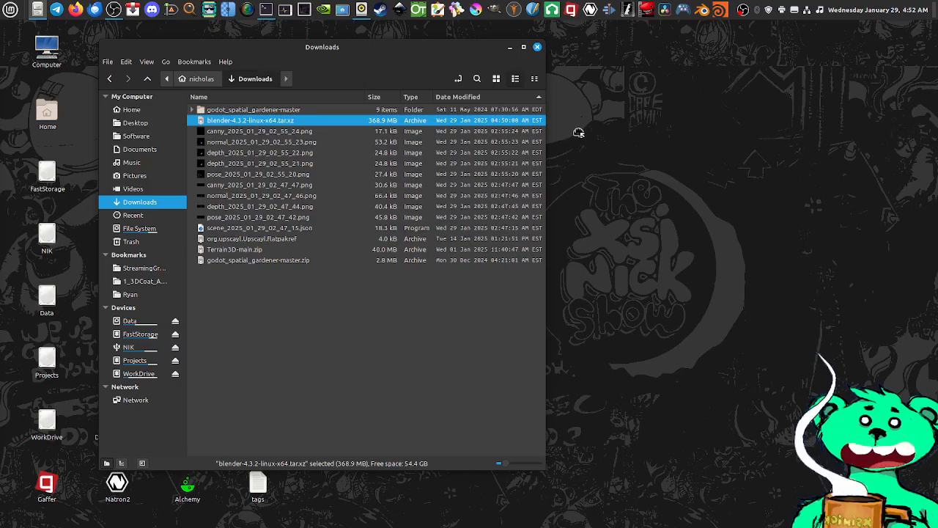
{"action": "left_click_drag", "start_coordinate": [580, 133], "coordinate": [603, 133]}
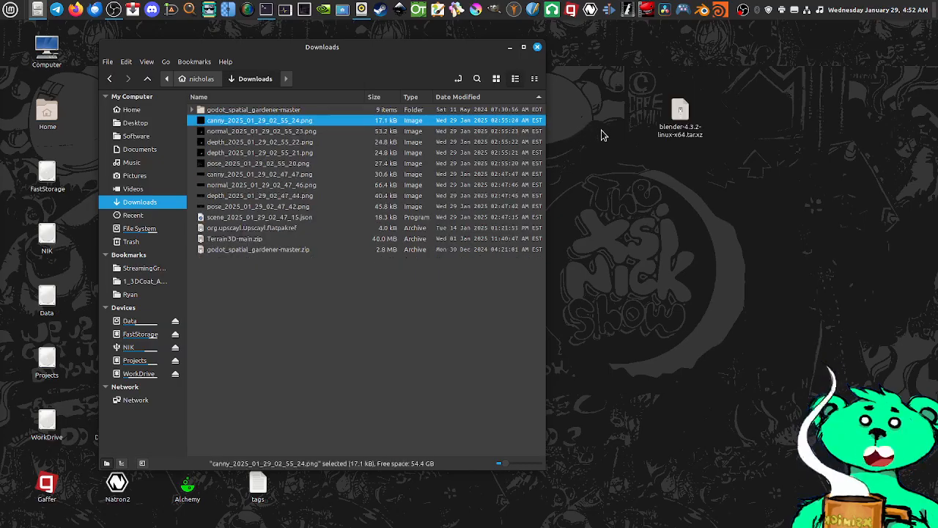
{"action": "left_click", "coordinate": [537, 47]}
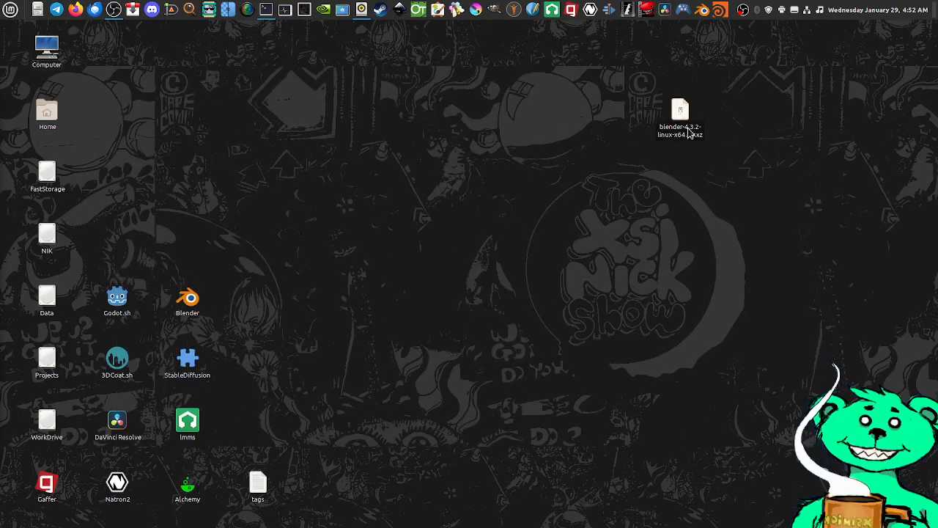
Reposition the blender-4.3.2-linux-x64.tar.xz archive on the desktop and extract it in place
{"action": "left_click", "coordinate": [675, 117]}
{"action": "left_click_drag", "start_coordinate": [676, 118], "coordinate": [472, 121]}
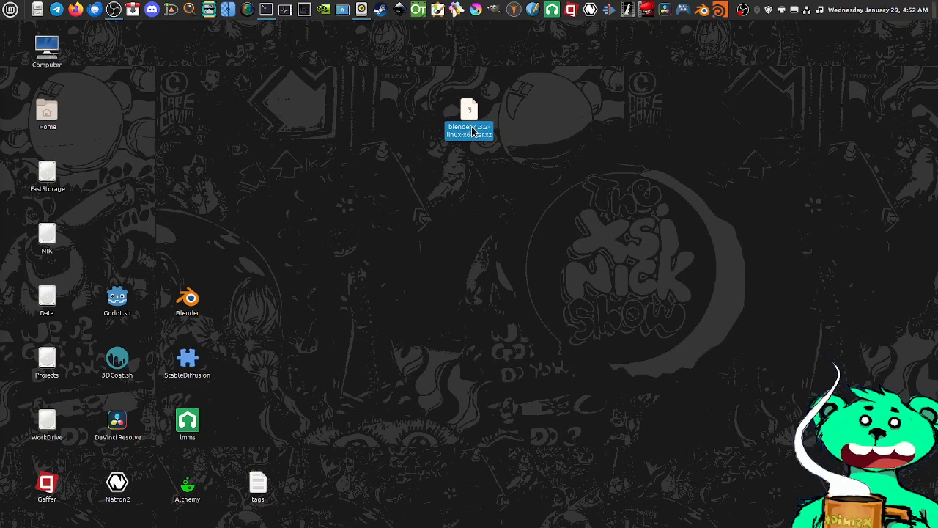
{"action": "right_click", "coordinate": [477, 131]}
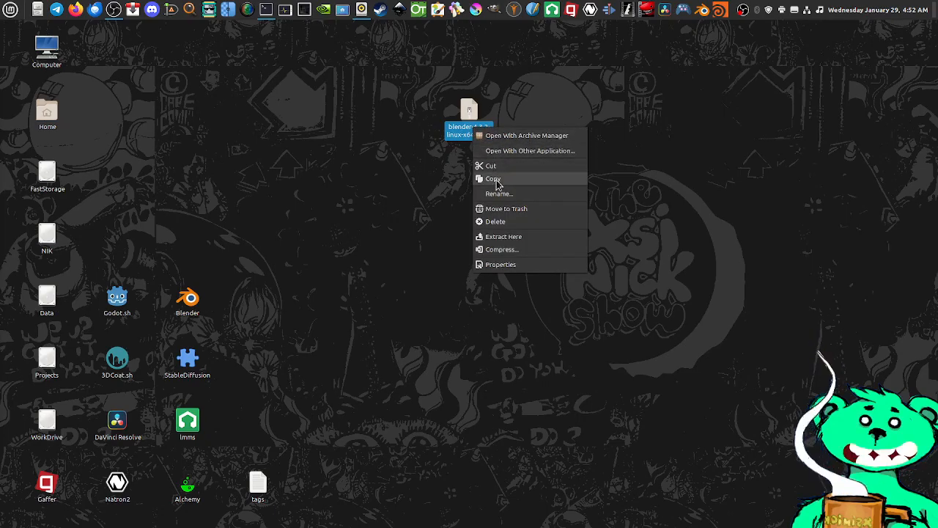
{"action": "left_click", "coordinate": [503, 237]}
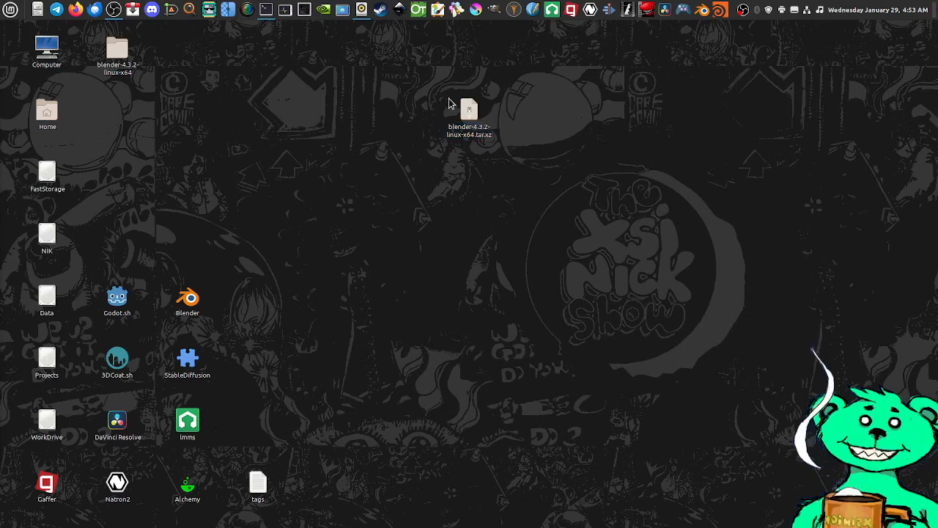
Permanently delete the blender-4.3.2-linux-x64.tar.xz archive from the desktop
{"action": "left_click_drag", "start_coordinate": [514, 88], "coordinate": [458, 148]}
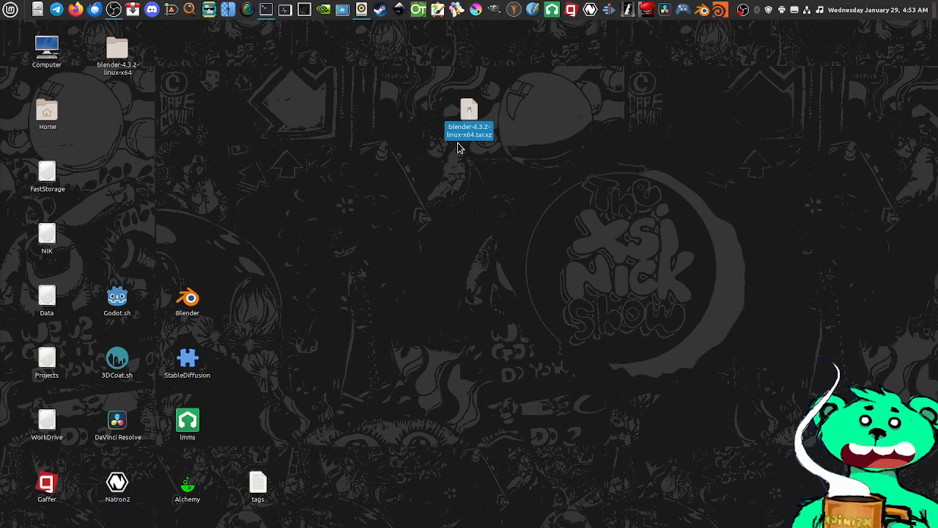
{"action": "key", "text": "shift+Delete"}
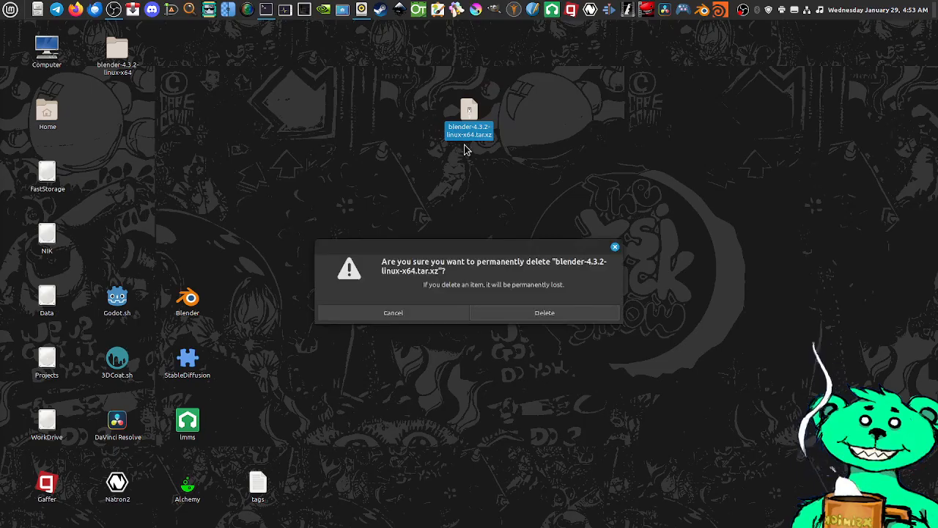
{"action": "left_click", "coordinate": [519, 300]}
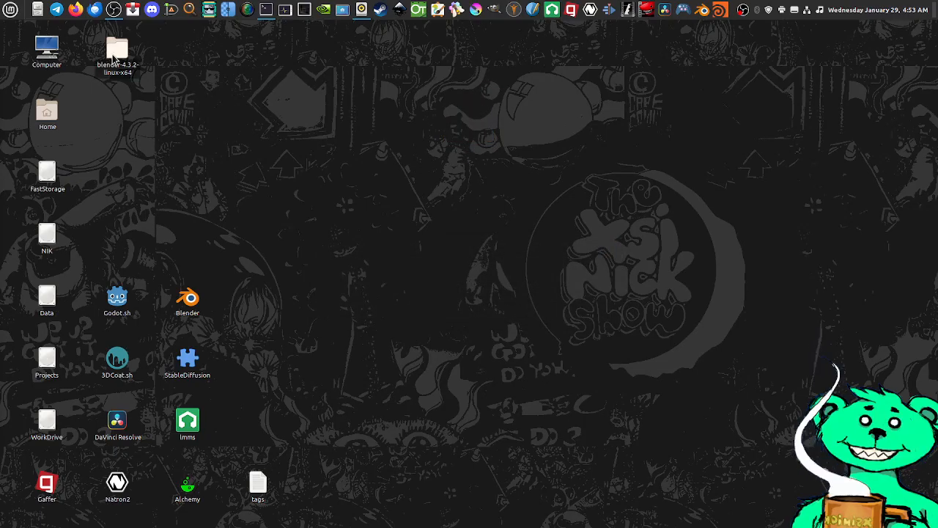
Move the extracted blender-4.3.2-linux-x64 folder away from the other desktop icons and open it in a repositioned window
{"action": "left_click_drag", "start_coordinate": [114, 59], "coordinate": [452, 198]}
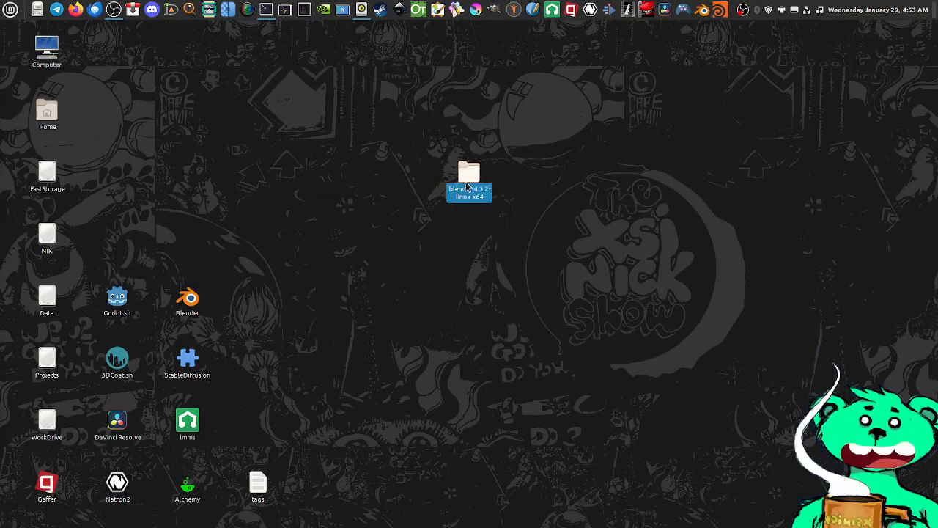
{"action": "double_click", "coordinate": [468, 183]}
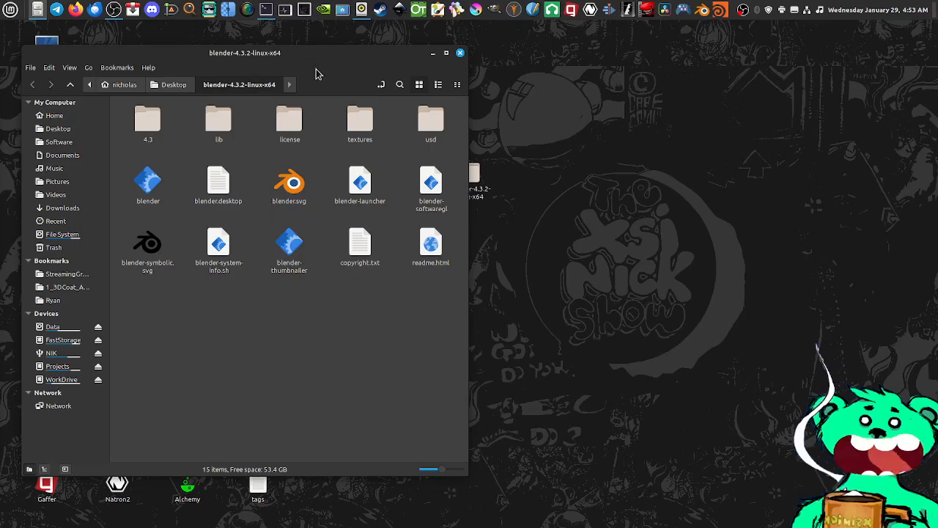
{"action": "left_click_drag", "start_coordinate": [337, 59], "coordinate": [416, 72]}
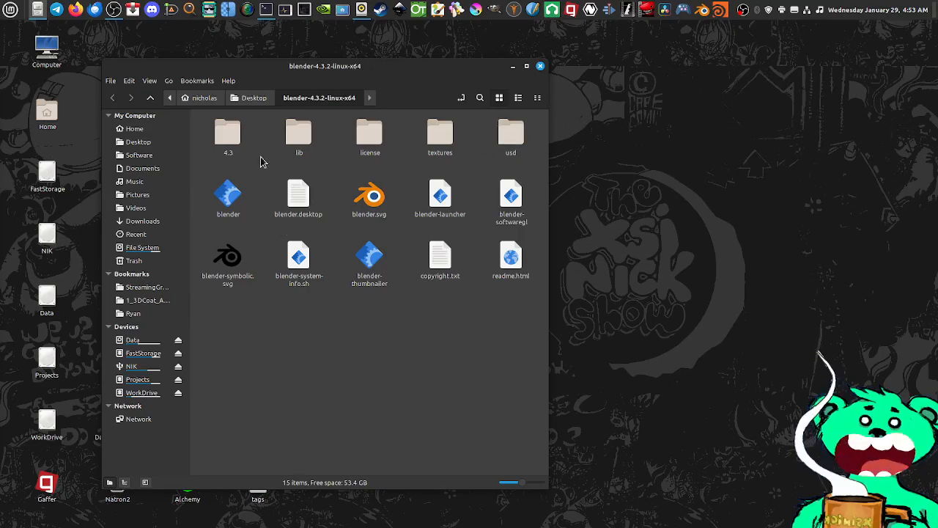
Look over the 4.3, lib, license, textures and usd folders inside the extracted Blender folder
{"action": "left_click", "coordinate": [228, 135]}
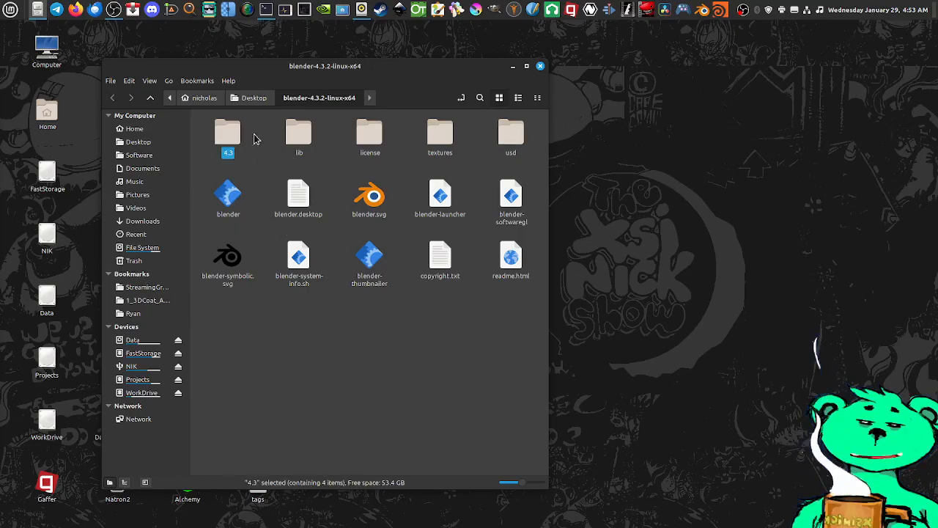
{"action": "left_click", "coordinate": [296, 134]}
{"action": "left_click", "coordinate": [367, 134]}
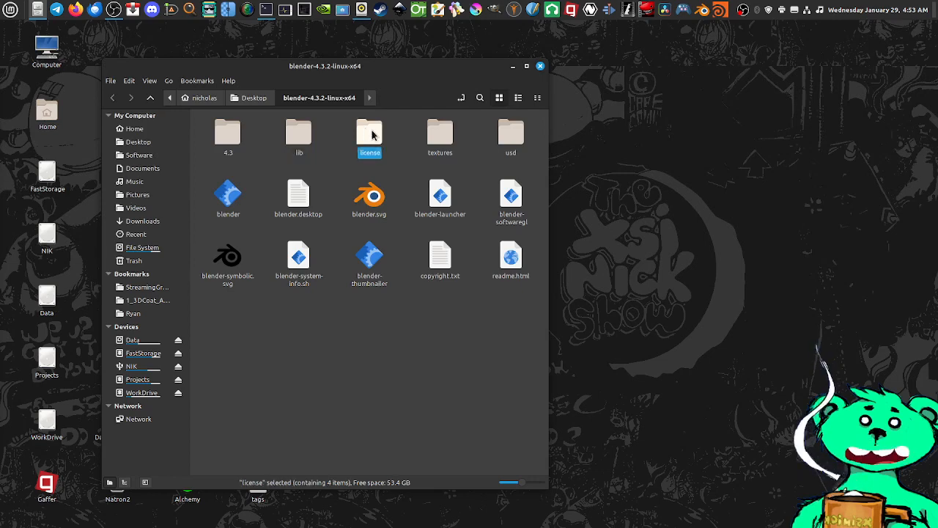
{"action": "left_click", "coordinate": [440, 134]}
{"action": "left_click", "coordinate": [513, 136]}
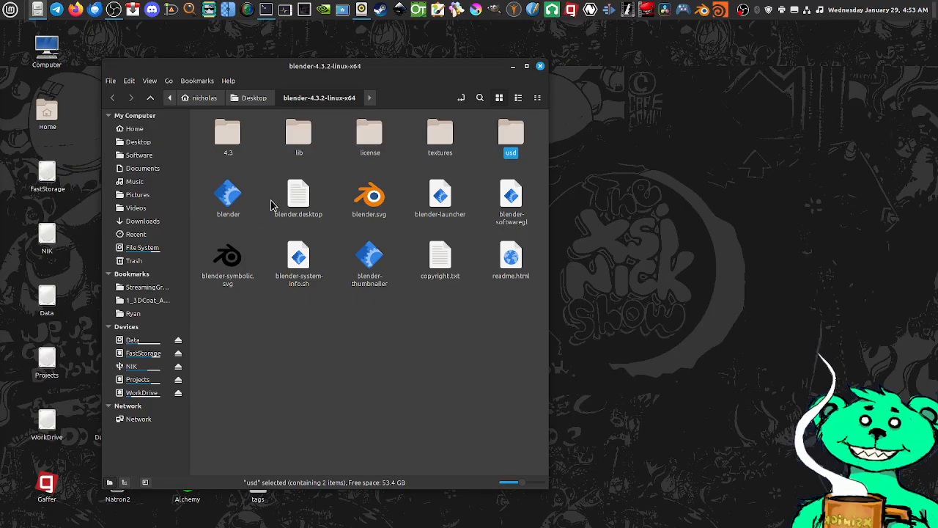
Launch Blender from the blender executable in the extracted folder, maximize its window and dismiss the splash screen
{"action": "left_click", "coordinate": [228, 199]}
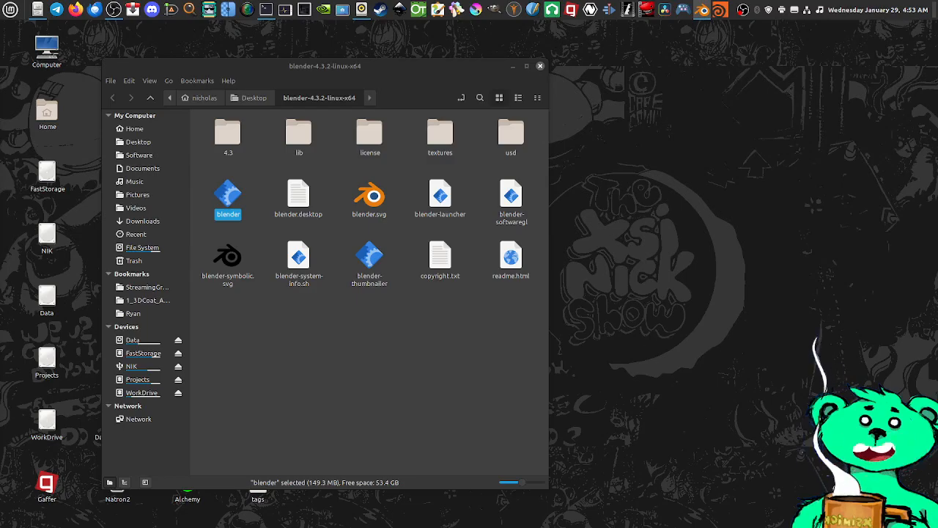
{"action": "left_click_drag", "start_coordinate": [555, 524], "coordinate": [476, 136]}
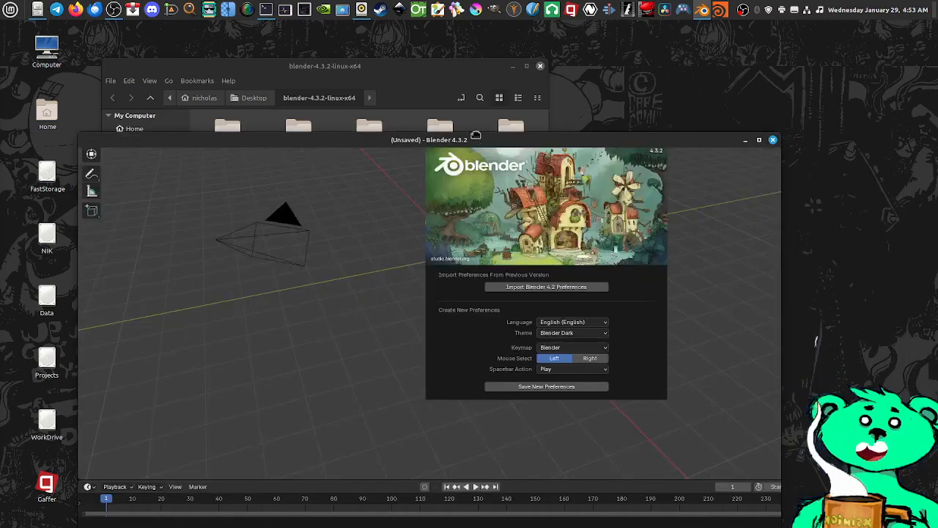
{"action": "double_click", "coordinate": [477, 137]}
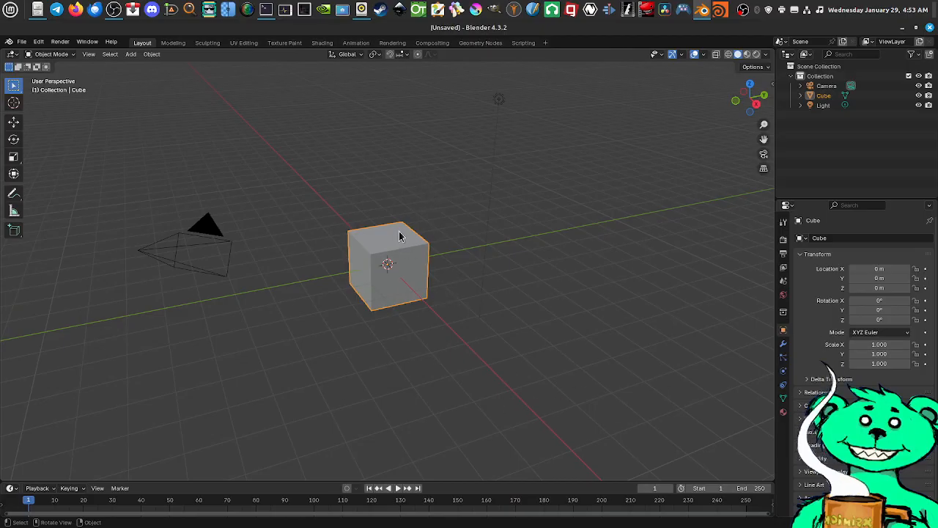
{"action": "middle_click_drag", "start_coordinate": [400, 235], "coordinate": [403, 230]}
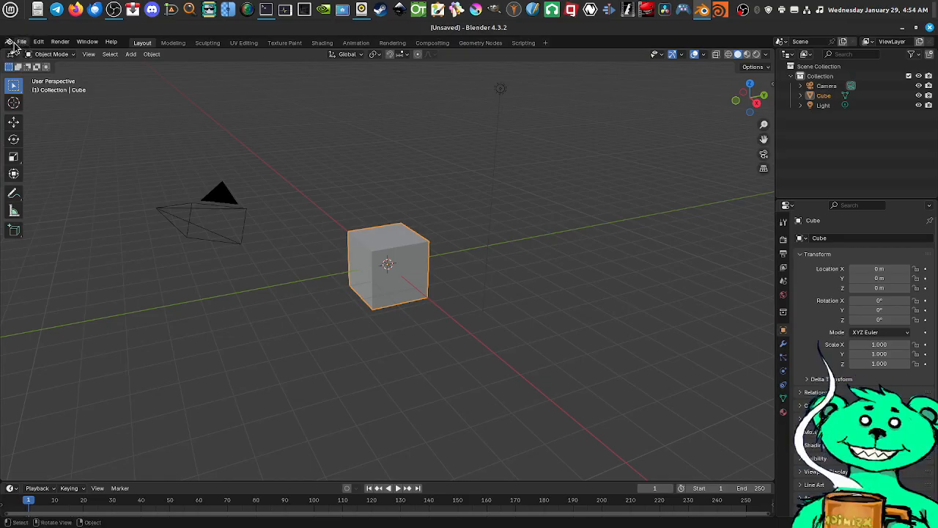
Open the screen magnifier, place its window over the lower viewport and aim it at Blender's main menus and mode selector
{"action": "left_click", "coordinate": [189, 9]}
{"action": "left_click_drag", "start_coordinate": [101, 42], "coordinate": [396, 396]}
{"action": "left_click_drag", "start_coordinate": [455, 374], "coordinate": [598, 299]}
{"action": "left_click_drag", "start_coordinate": [521, 308], "coordinate": [730, 346]}
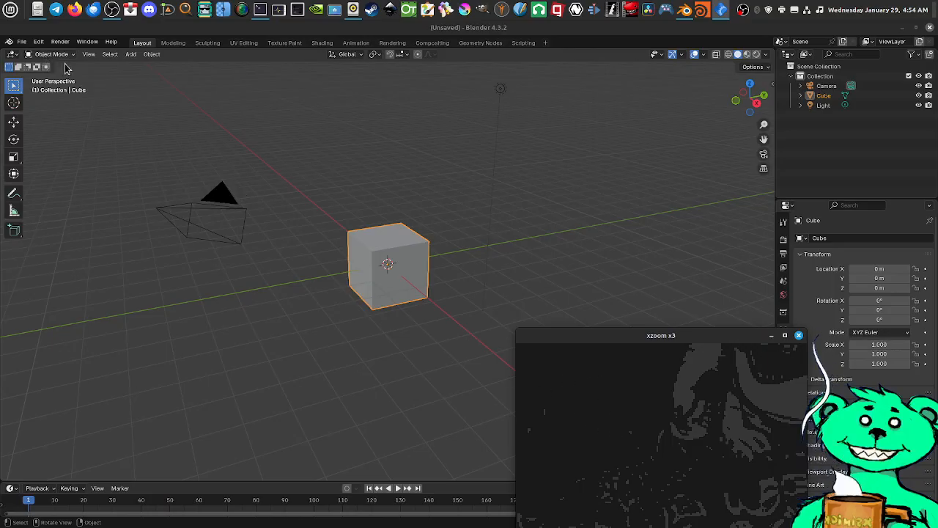
{"action": "left_click_drag", "start_coordinate": [620, 407], "coordinate": [49, 65]}
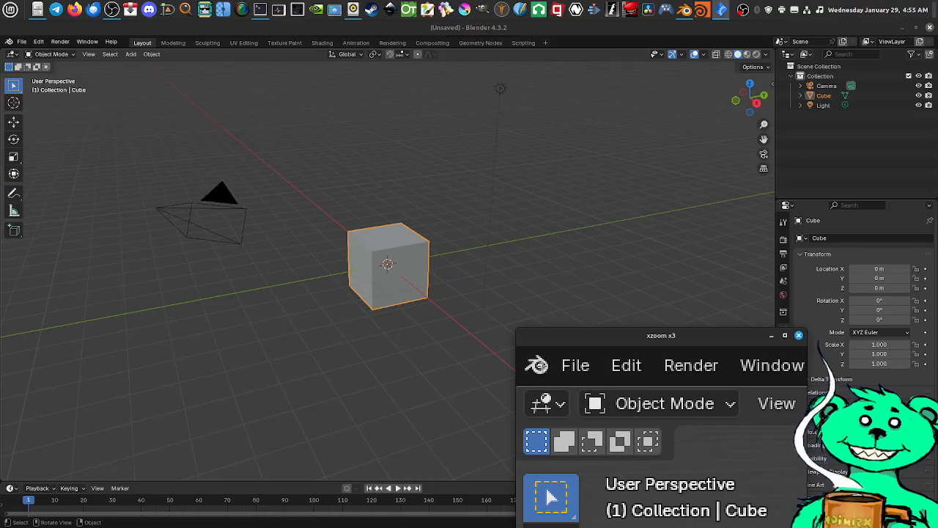
Review the Blender application menu, display the splash screen from it and dismiss the splash screen
{"action": "left_click", "coordinate": [9, 42]}
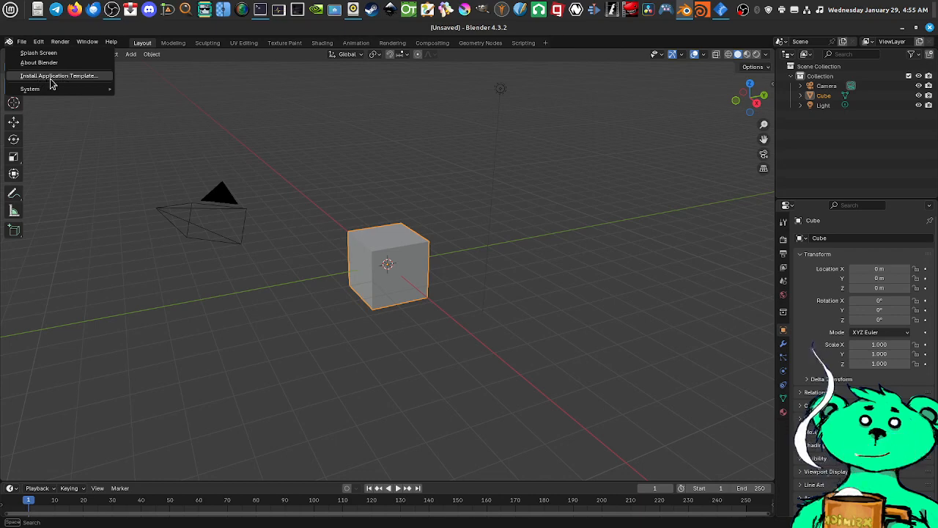
{"action": "mouse_move", "coordinate": [35, 90]}
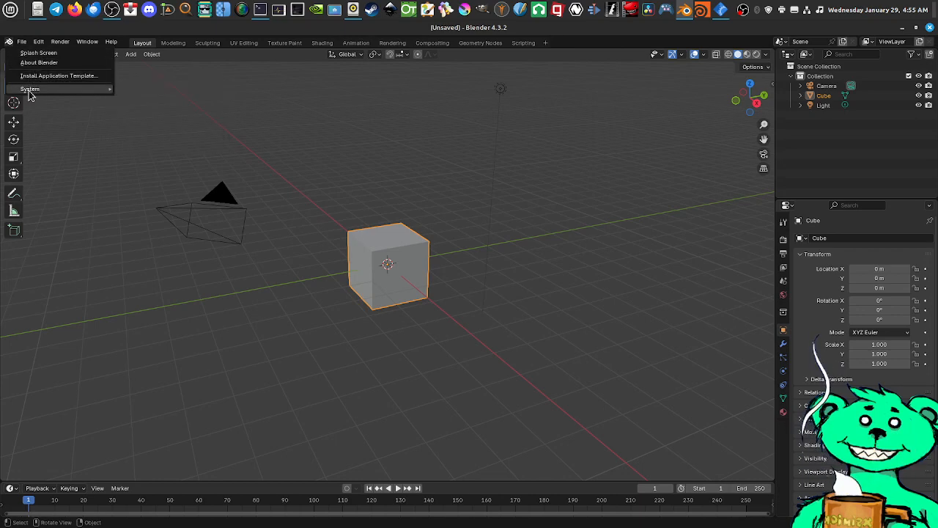
{"action": "left_click", "coordinate": [46, 54]}
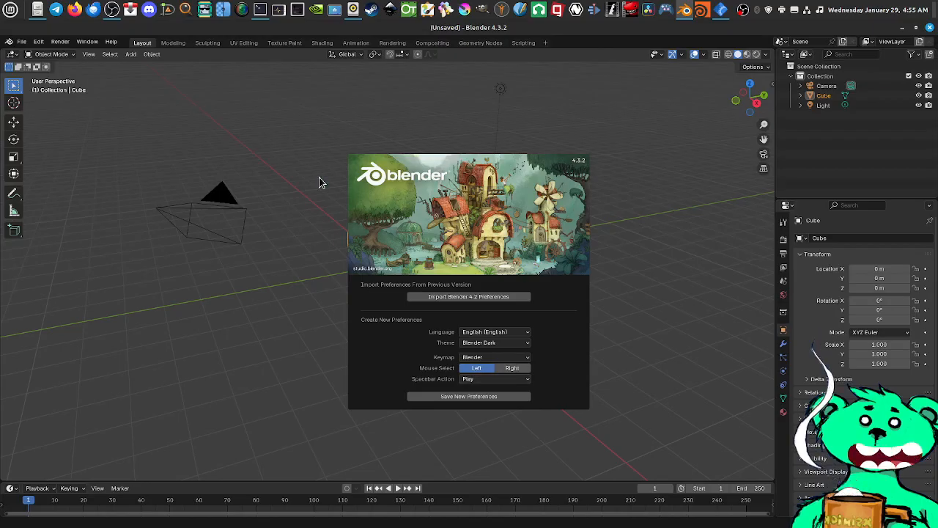
{"action": "left_click", "coordinate": [301, 195]}
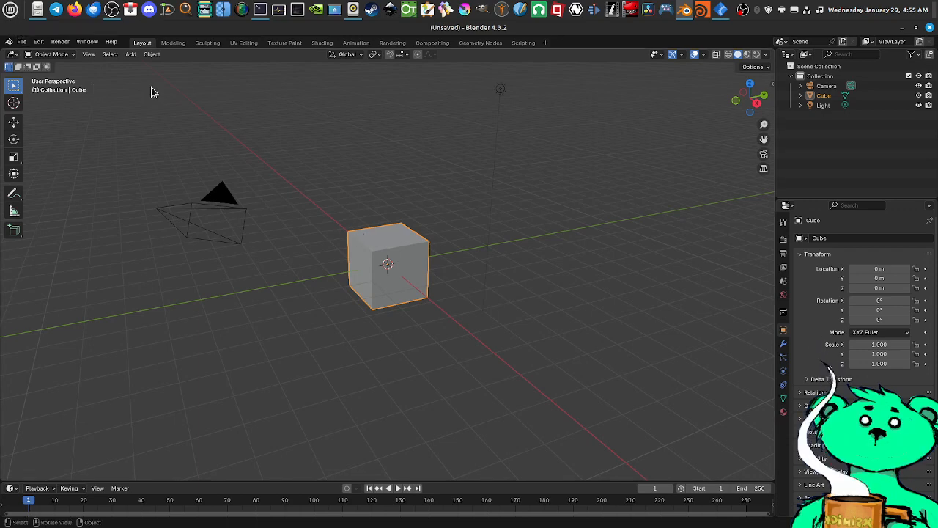
Bring the magnifier back into view and examine the New and Open Recent commands for Blender files
{"action": "left_click", "coordinate": [720, 10]}
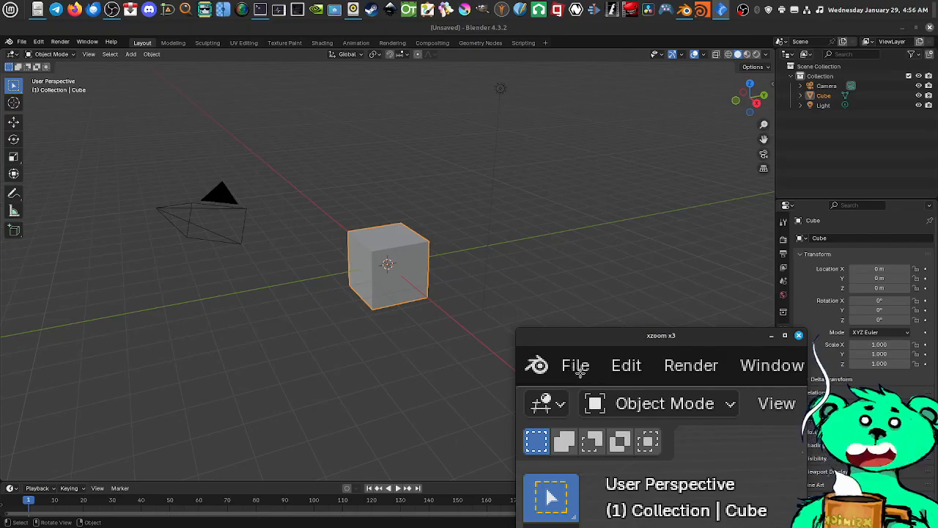
{"action": "left_click", "coordinate": [21, 42]}
{"action": "mouse_move", "coordinate": [34, 53]}
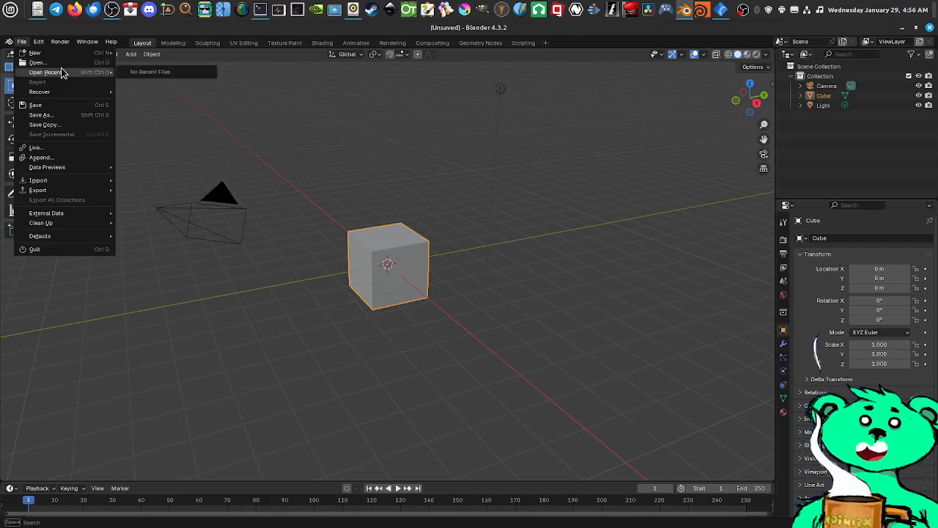
{"action": "mouse_move", "coordinate": [52, 72]}
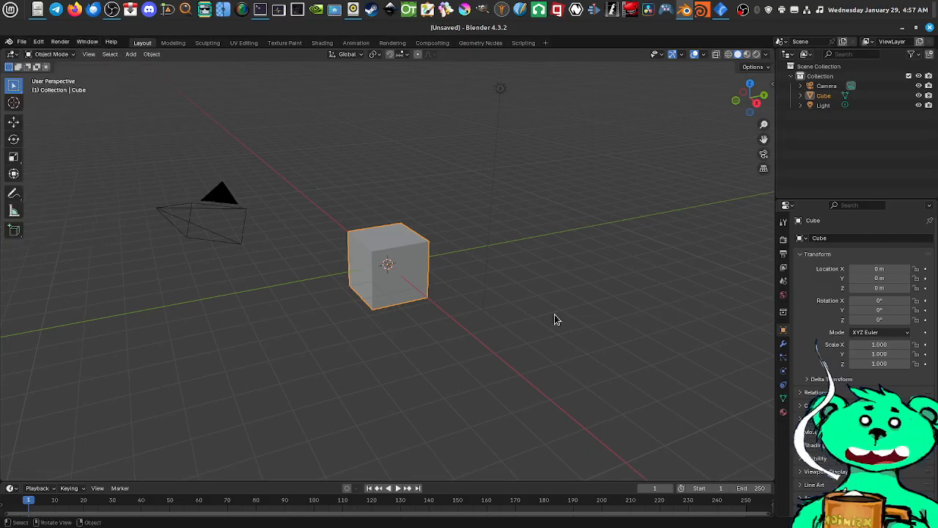
Examine the Recover, Save and Link commands for Blender files
{"action": "left_click", "coordinate": [22, 43]}
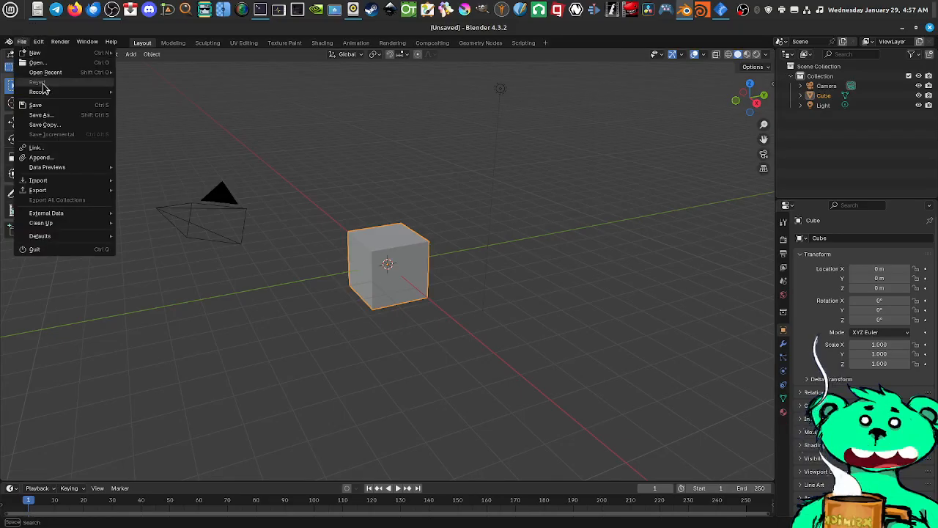
{"action": "mouse_move", "coordinate": [52, 94]}
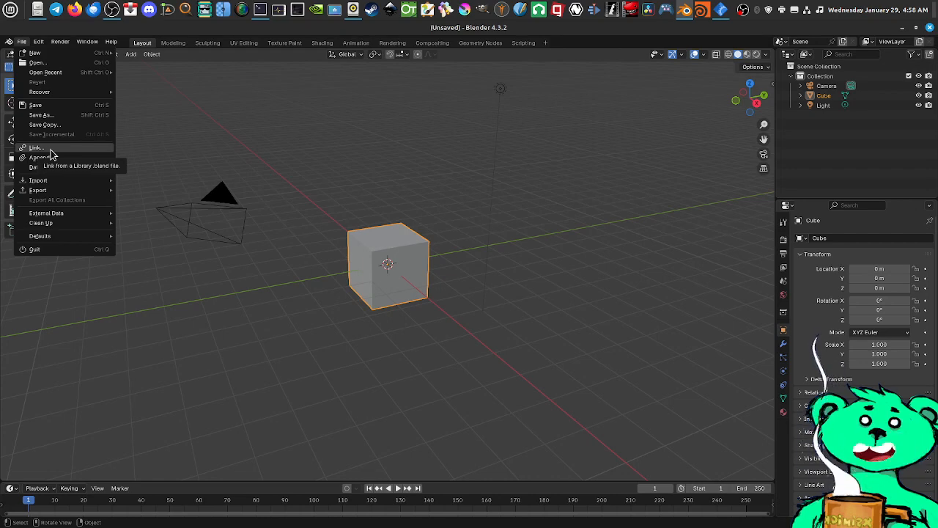
{"action": "mouse_move", "coordinate": [358, 314]}
{"action": "middle_mouse_down"}
{"action": "mouse_move", "coordinate": [345, 302]}
{"action": "mouse_move", "coordinate": [355, 298]}
{"action": "mouse_move", "coordinate": [348, 313]}
{"action": "middle_mouse_up"}
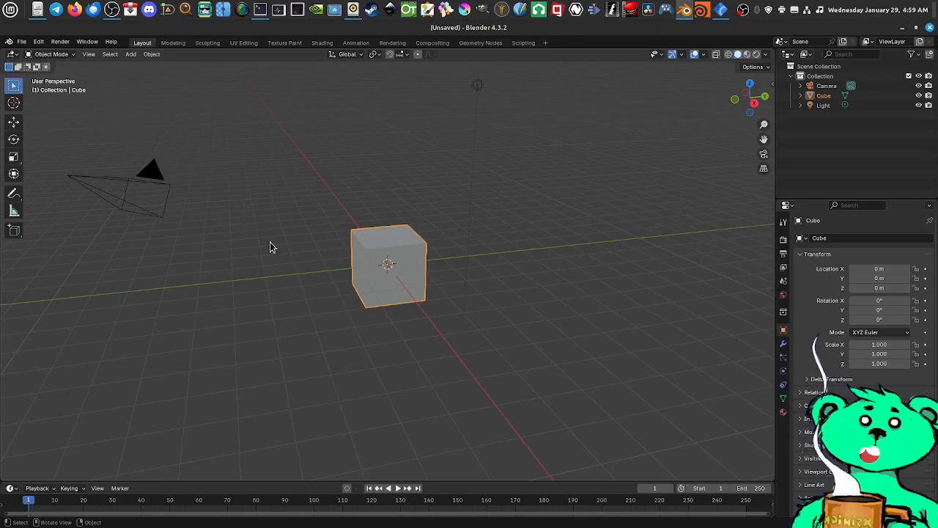
{"action": "middle_click_drag", "start_coordinate": [378, 284], "coordinate": [404, 287]}
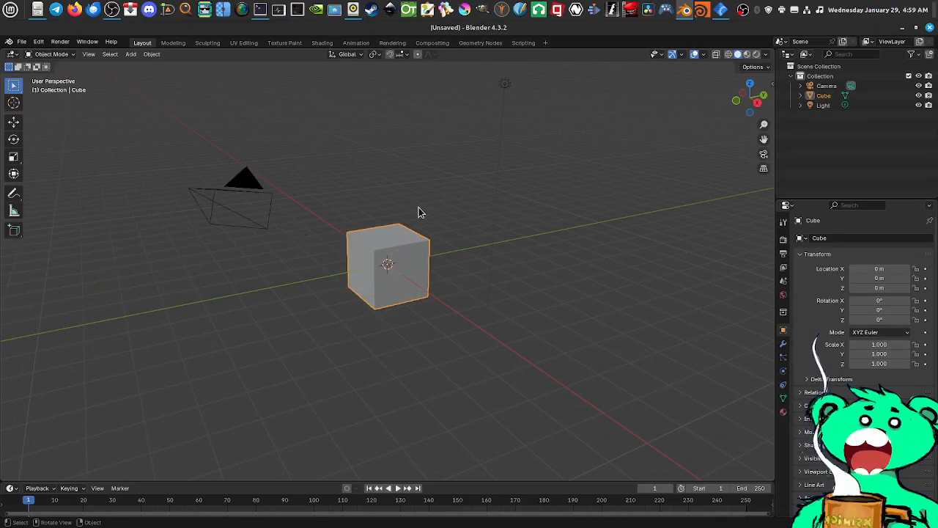
Examine the Append, Data Previews, Import and Export commands for Blender files
{"action": "left_click", "coordinate": [22, 42]}
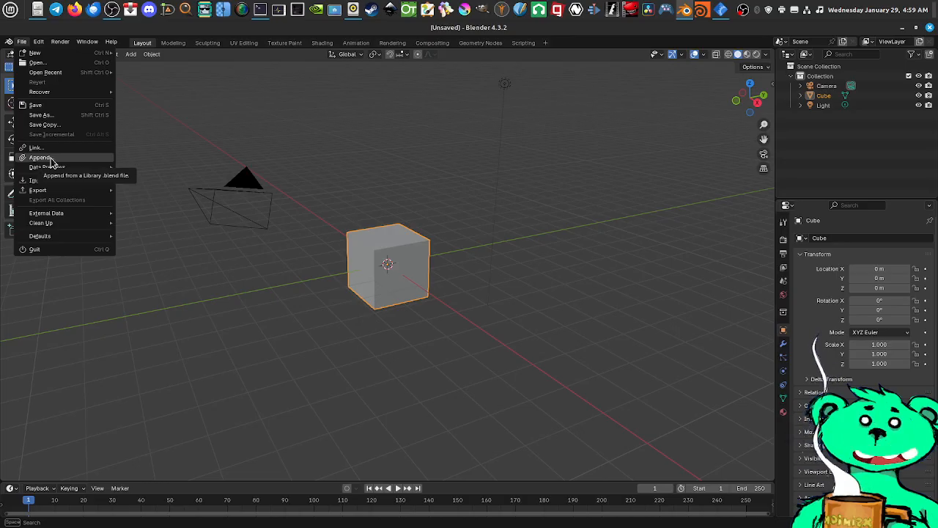
{"action": "mouse_move", "coordinate": [53, 171]}
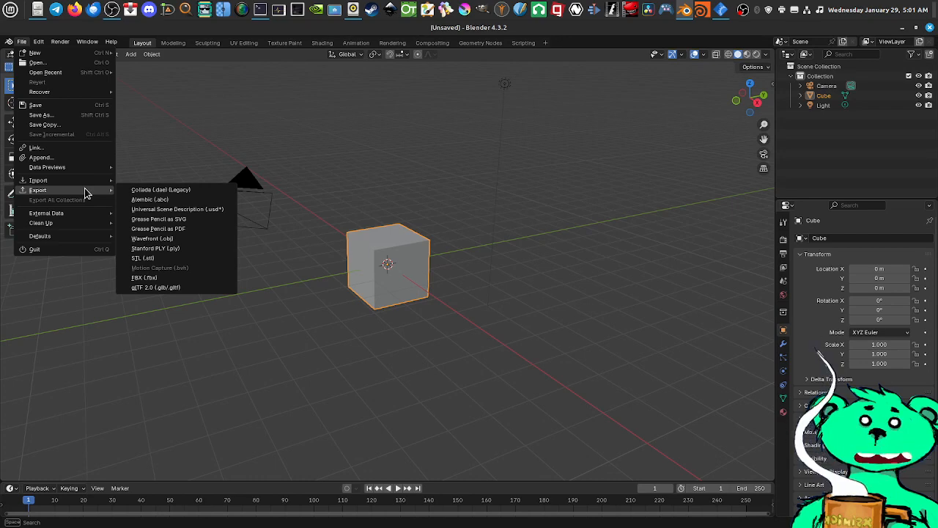
{"action": "middle_click_drag", "start_coordinate": [400, 291], "coordinate": [355, 281]}
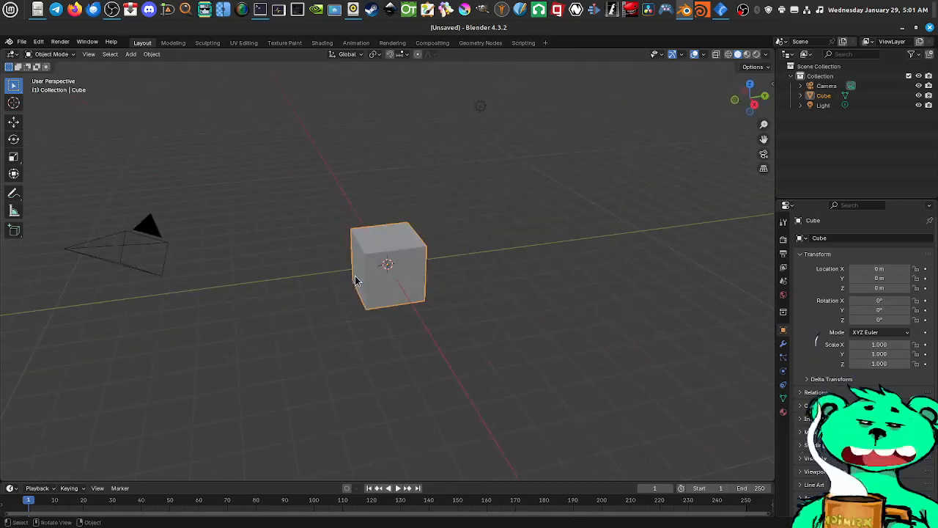
Review the export file formats, the External Data packing and path commands, and the Clean Up commands for unused data
{"action": "left_click", "coordinate": [23, 42]}
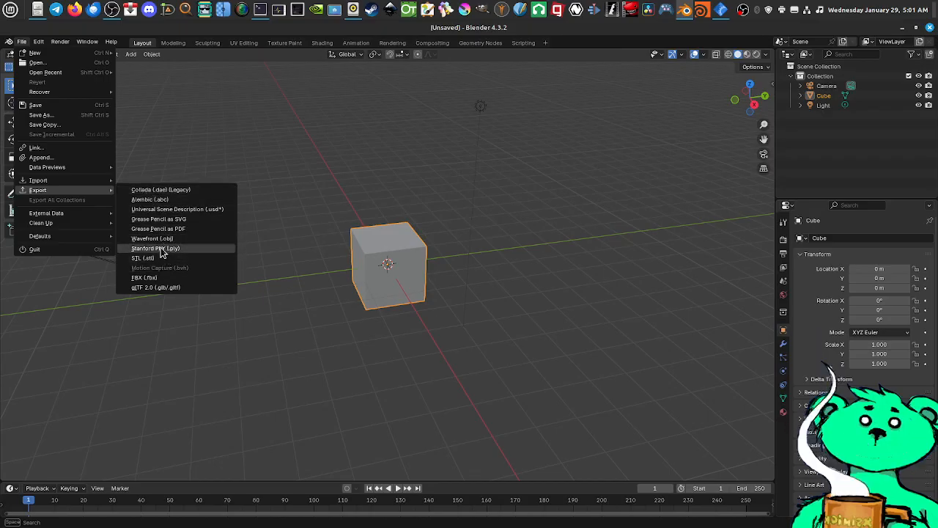
{"action": "mouse_move", "coordinate": [59, 216]}
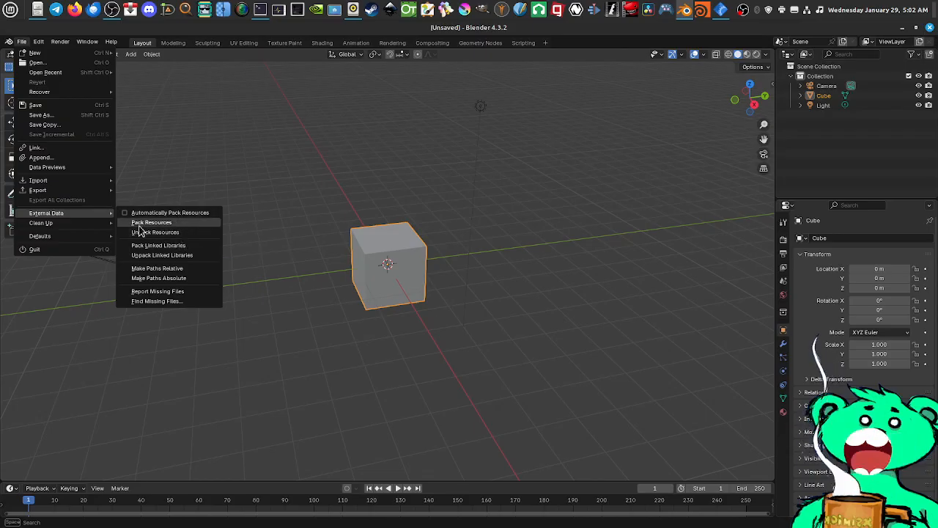
{"action": "mouse_move", "coordinate": [85, 223]}
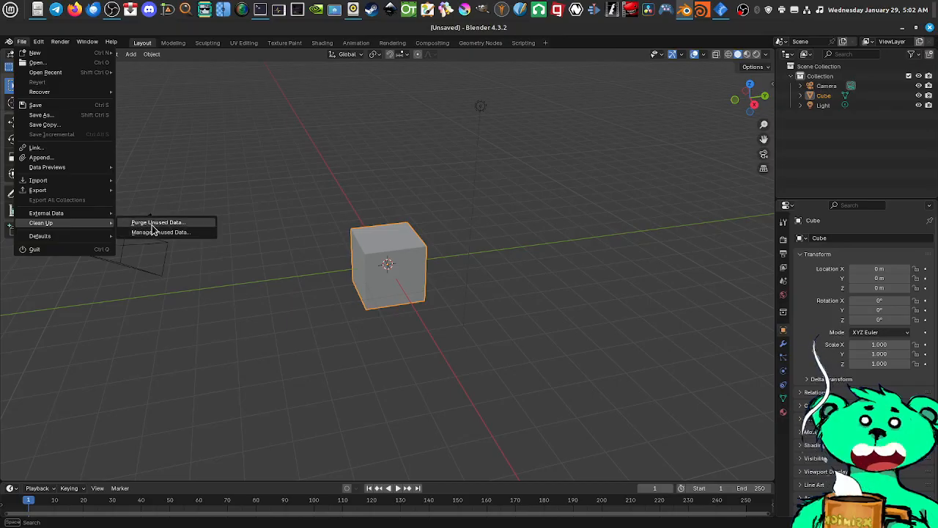
{"action": "middle_click_drag", "start_coordinate": [437, 289], "coordinate": [429, 282]}
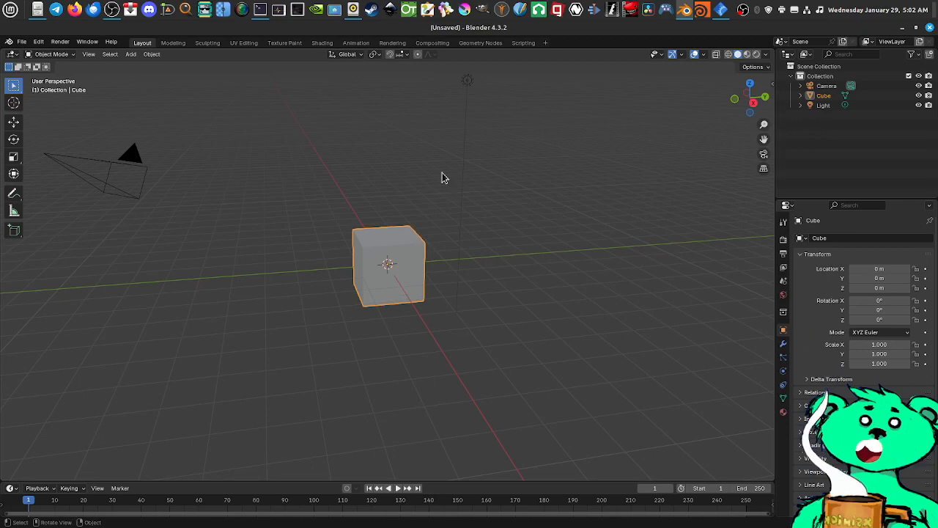
{"action": "middle_click_drag", "start_coordinate": [362, 252], "coordinate": [392, 264]}
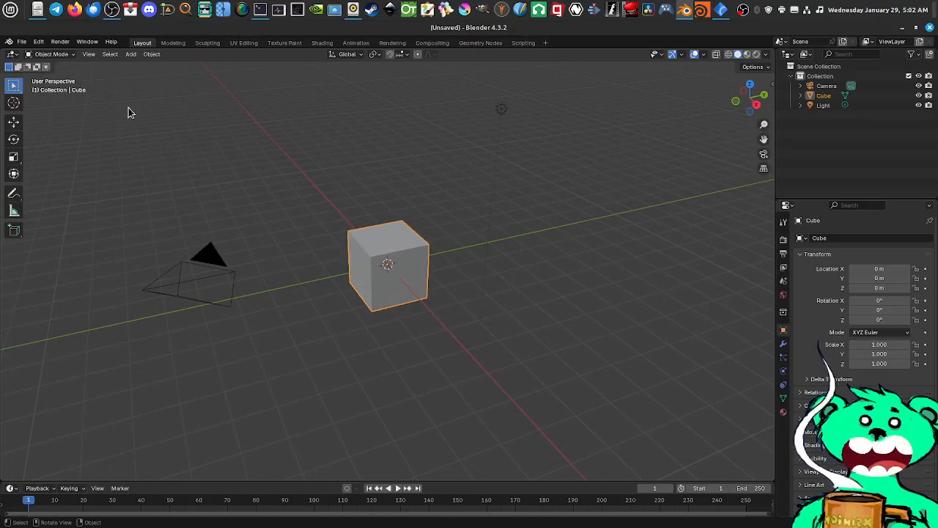
Review the Defaults commands Save Startup File and Load Factory Settings, and try the factory settings command
{"action": "left_click", "coordinate": [22, 42]}
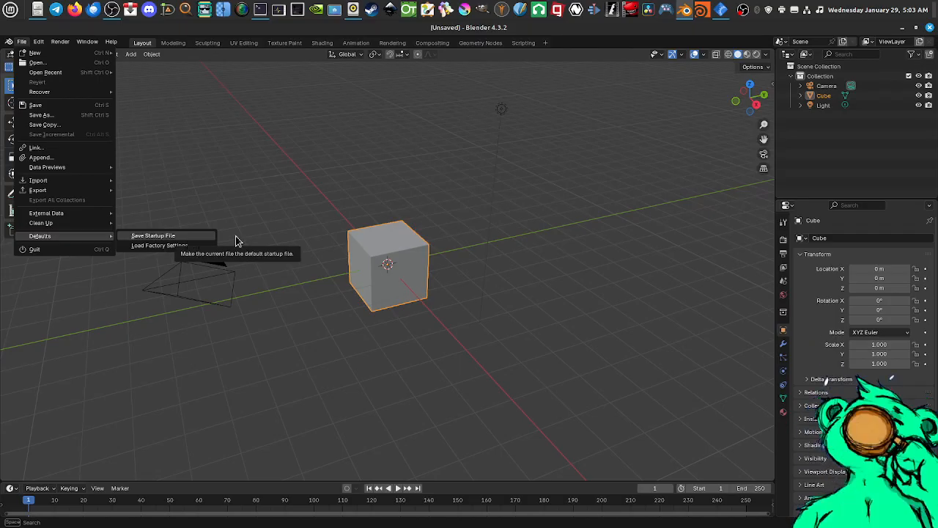
{"action": "mouse_move", "coordinate": [295, 174]}
{"action": "middle_mouse_down"}
{"action": "mouse_move", "coordinate": [327, 188]}
{"action": "mouse_move", "coordinate": [305, 183]}
{"action": "mouse_move", "coordinate": [312, 175]}
{"action": "middle_mouse_up"}
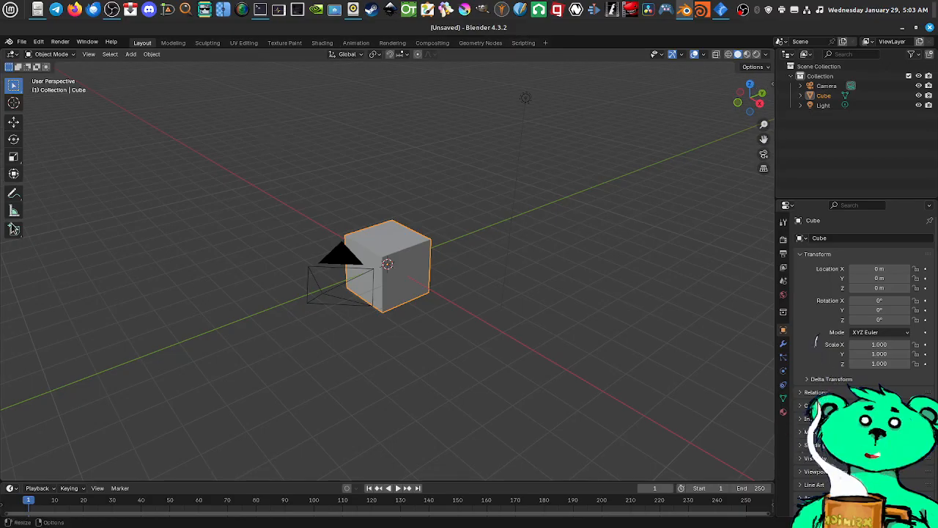
{"action": "left_click", "coordinate": [22, 42]}
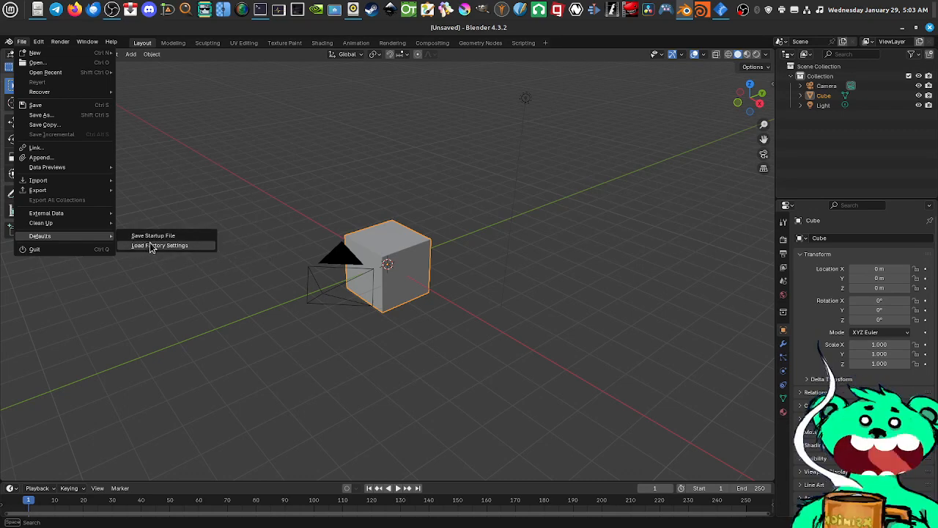
{"action": "left_click", "coordinate": [143, 246]}
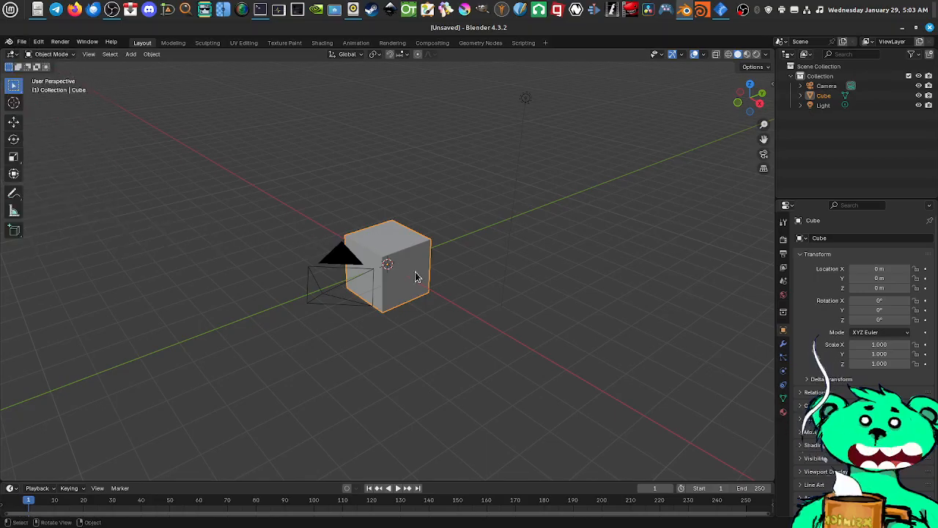
{"action": "middle_click_drag", "start_coordinate": [417, 271], "coordinate": [391, 261]}
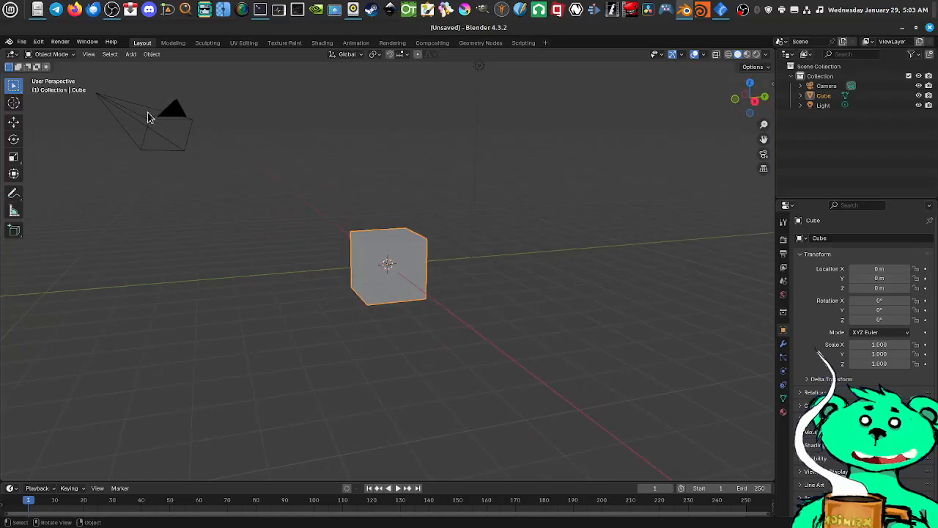
Quit Blender and close the xzoom screen magnifier
{"action": "left_click", "coordinate": [21, 43]}
{"action": "mouse_move", "coordinate": [78, 236]}
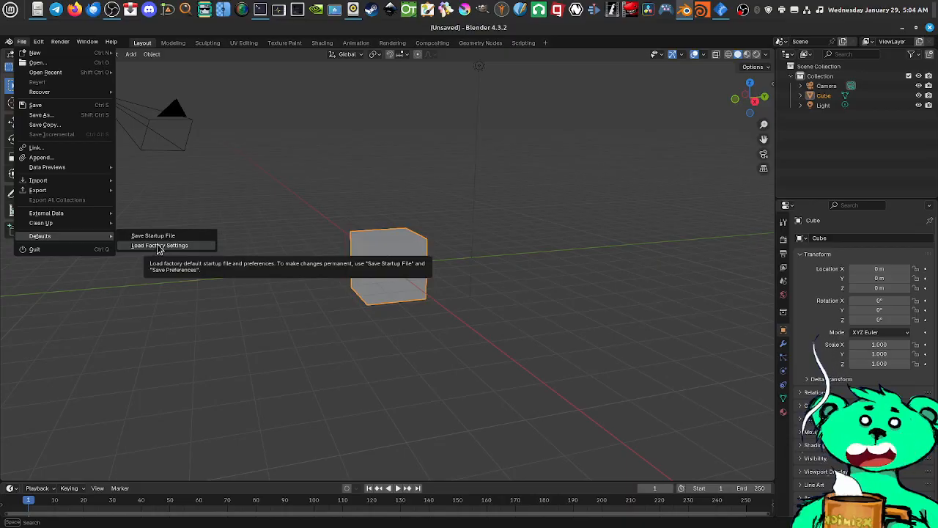
{"action": "left_click", "coordinate": [62, 250]}
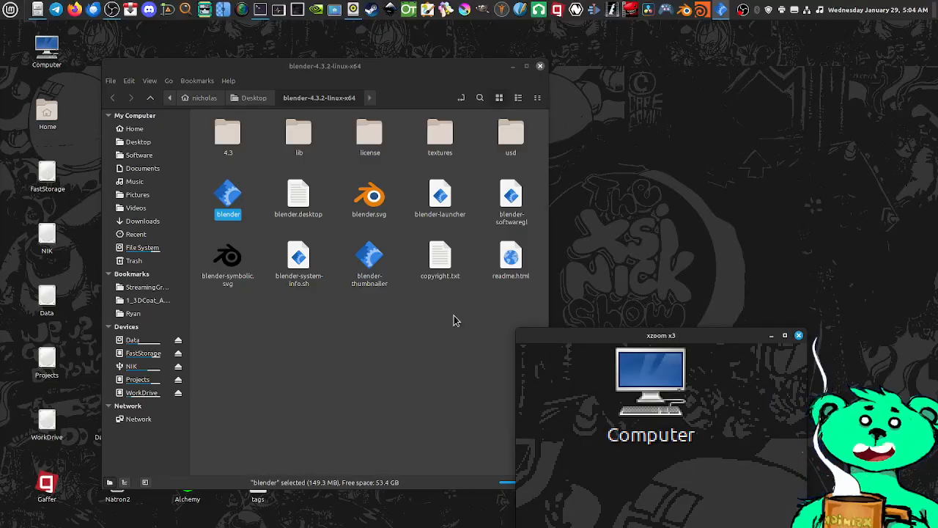
{"action": "left_click", "coordinate": [798, 337]}
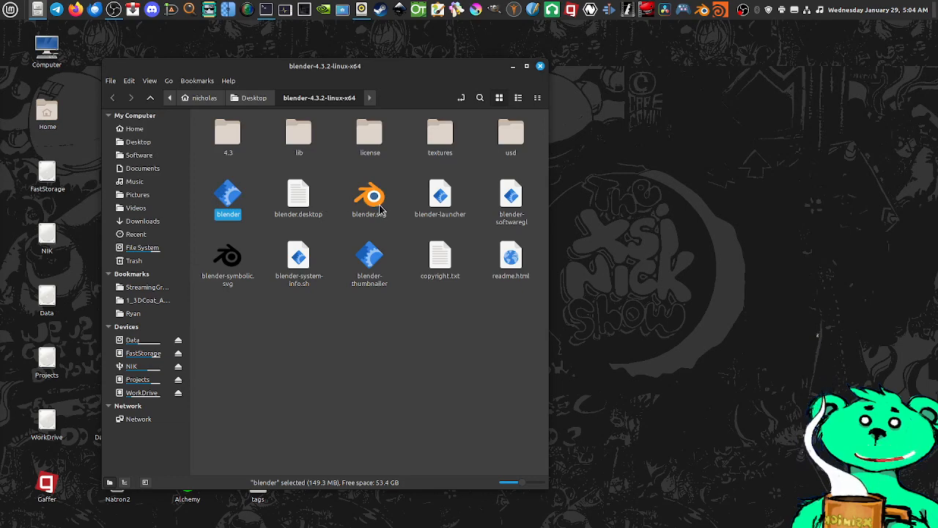
Relaunch Blender from the blender executable in the extracted folder, maximize its window and dismiss the splash screen
{"action": "double_click", "coordinate": [228, 201]}
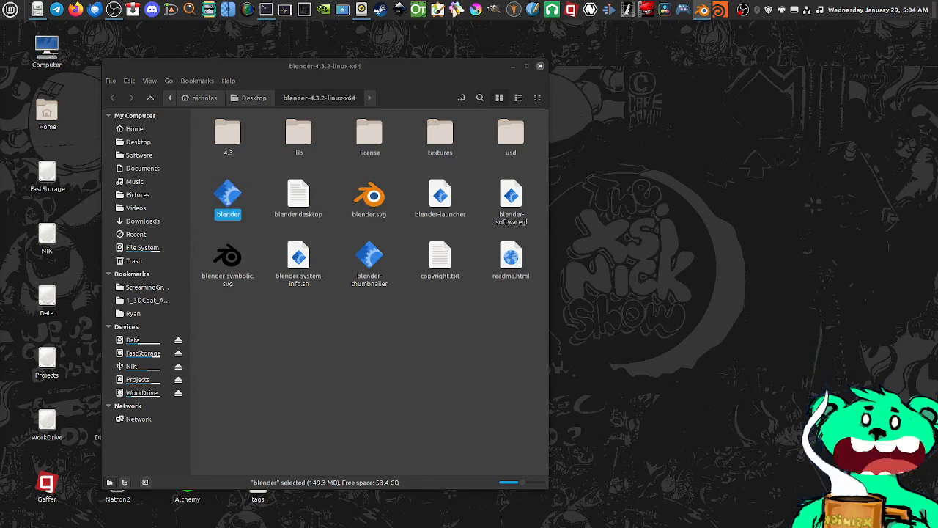
{"action": "left_click_drag", "start_coordinate": [574, 516], "coordinate": [404, 99]}
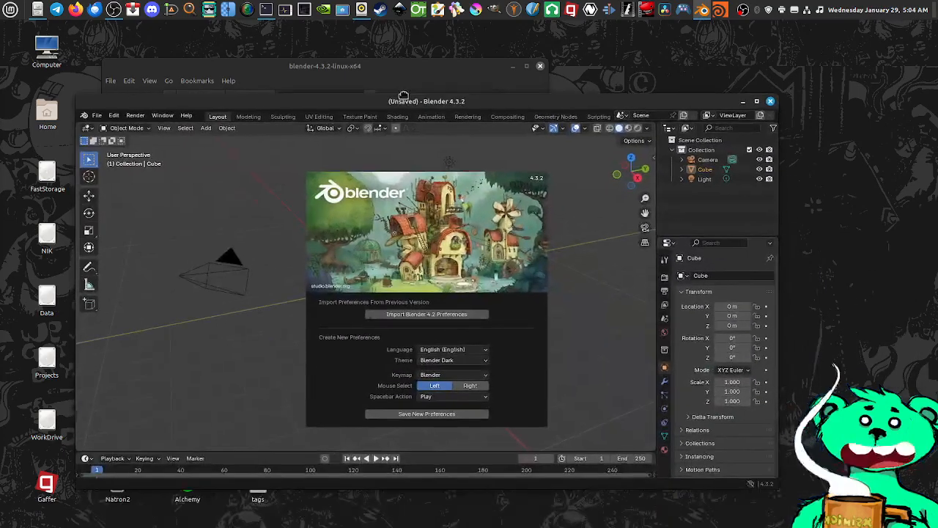
{"action": "double_click", "coordinate": [404, 99]}
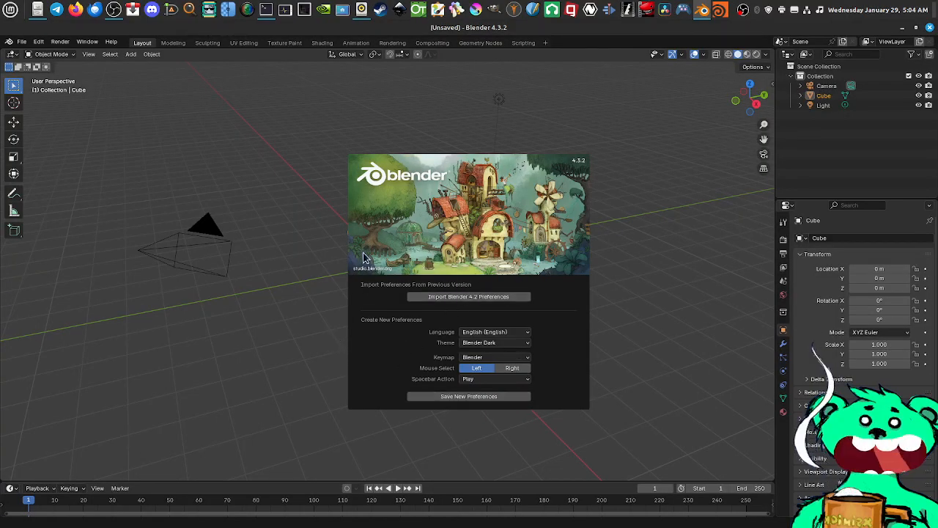
{"action": "left_click", "coordinate": [326, 304]}
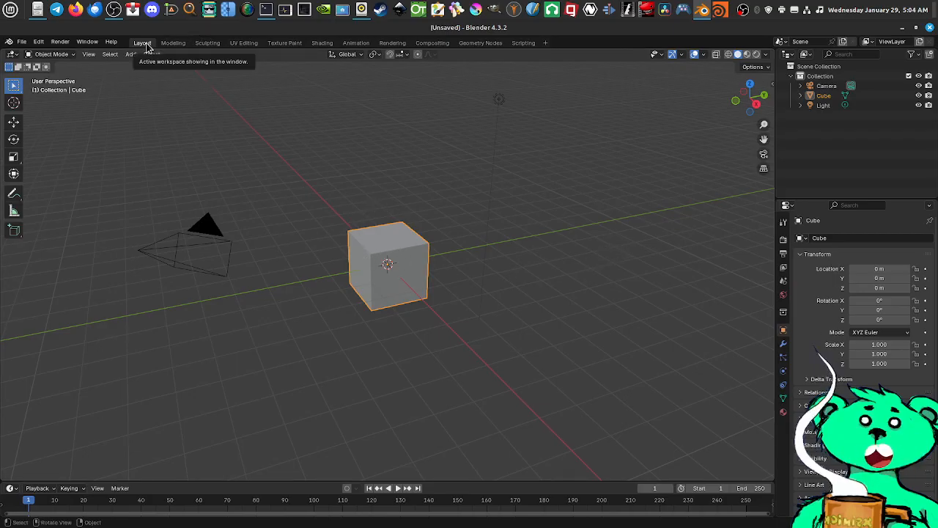
Look over the default scene in the Layout workspace, switch to the Modeling workspace and view the cube up close
{"action": "middle_click_drag", "start_coordinate": [413, 274], "coordinate": [455, 274]}
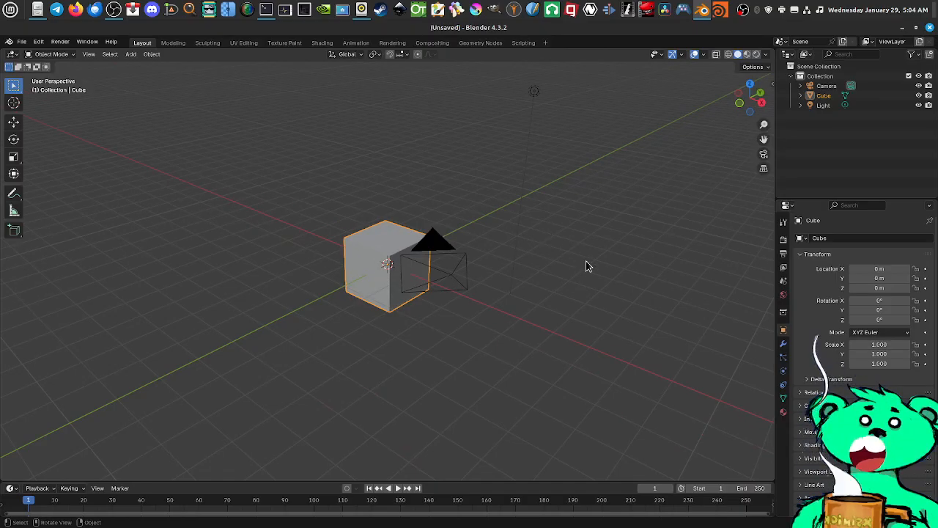
{"action": "middle_click_drag", "start_coordinate": [370, 272], "coordinate": [288, 129]}
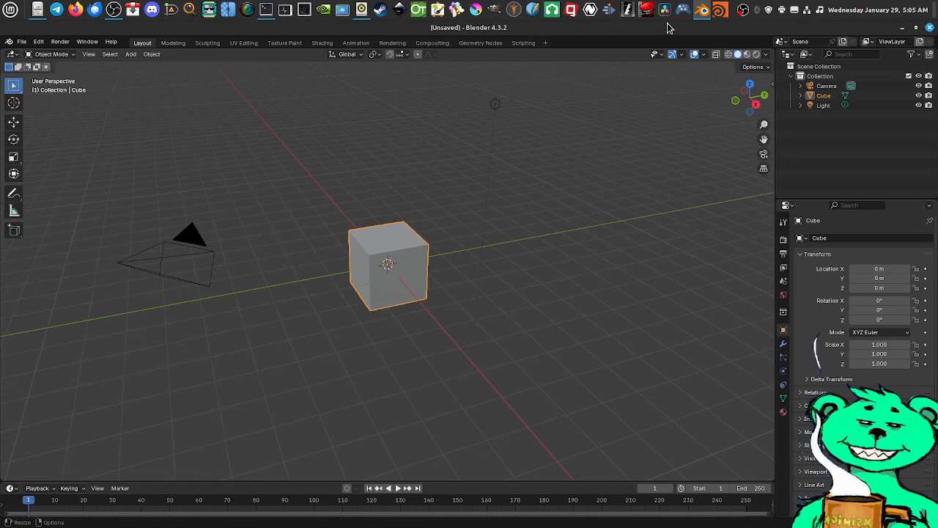
{"action": "left_click", "coordinate": [173, 42]}
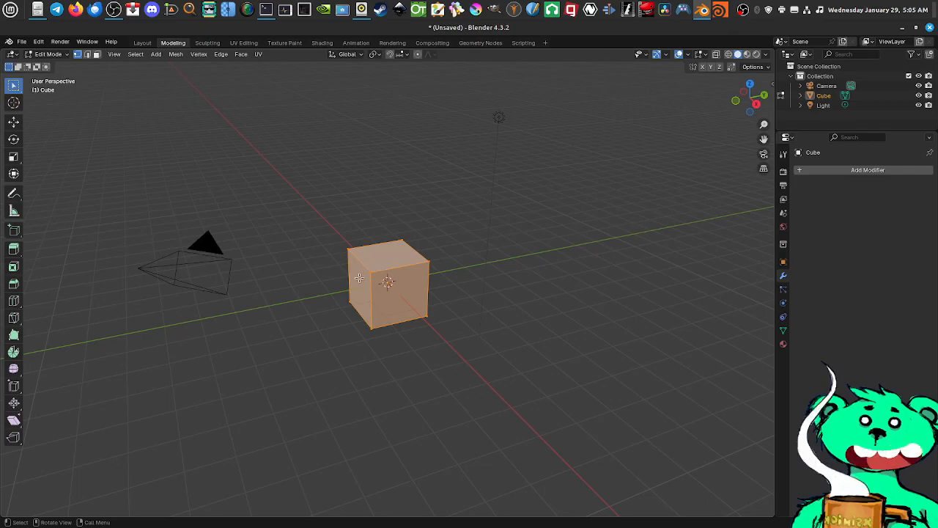
{"action": "scroll", "coordinate": [388, 283], "scroll_direction": "up", "scroll_amount": 5}
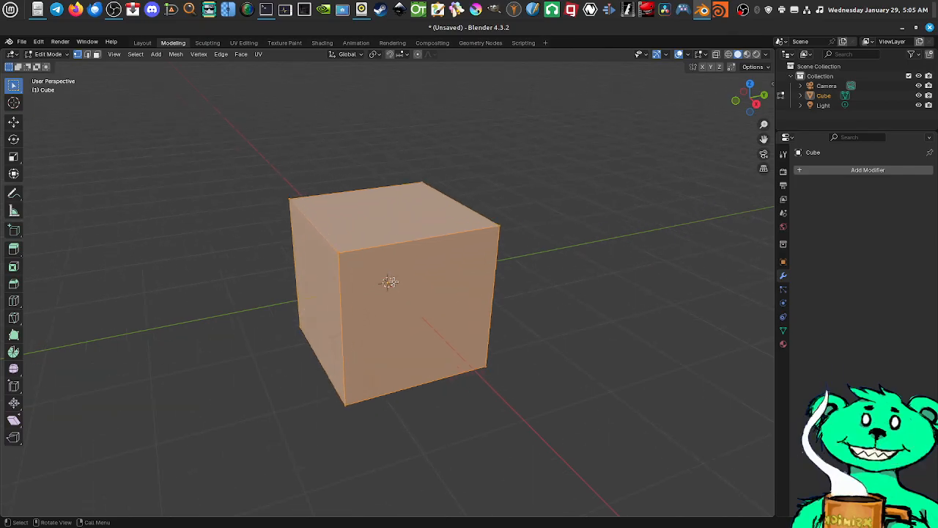
{"action": "middle_click_drag", "start_coordinate": [390, 282], "coordinate": [401, 279]}
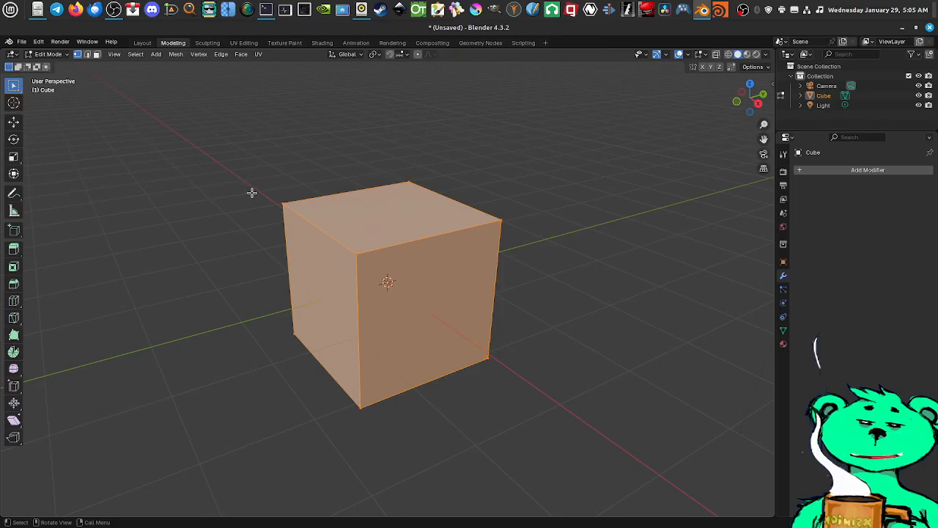
Deselect the whole cube mesh and select individual vertices alternately at two adjacent corners of its top face
{"action": "key", "text": "alt+a"}
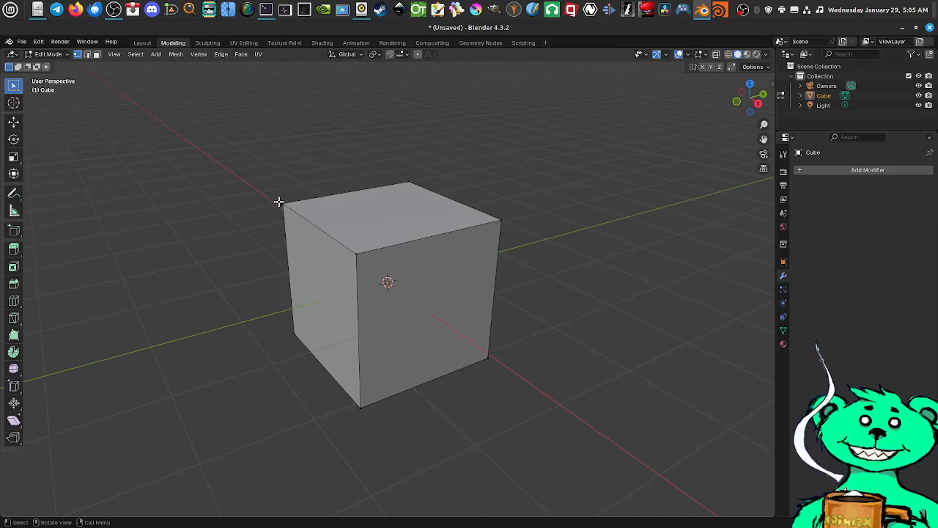
{"action": "left_click", "coordinate": [279, 202]}
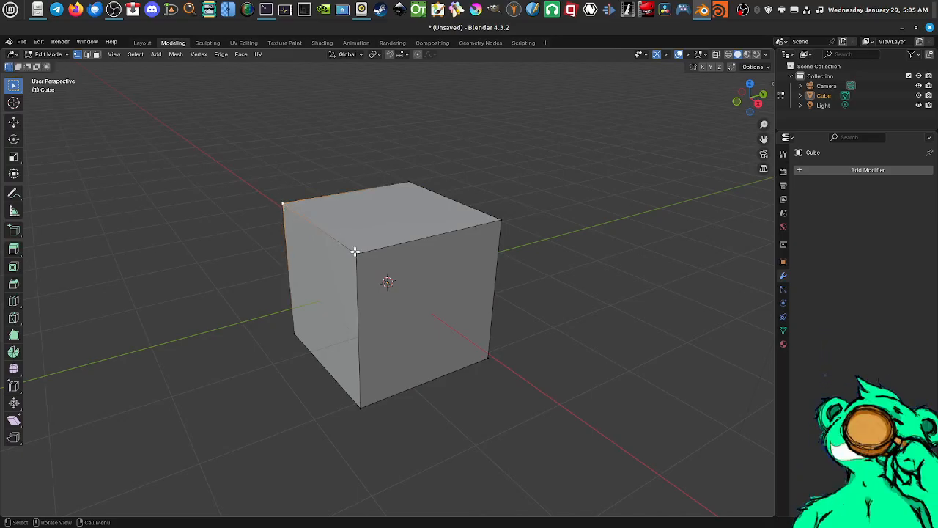
{"action": "left_click", "coordinate": [352, 249]}
{"action": "left_click", "coordinate": [280, 198]}
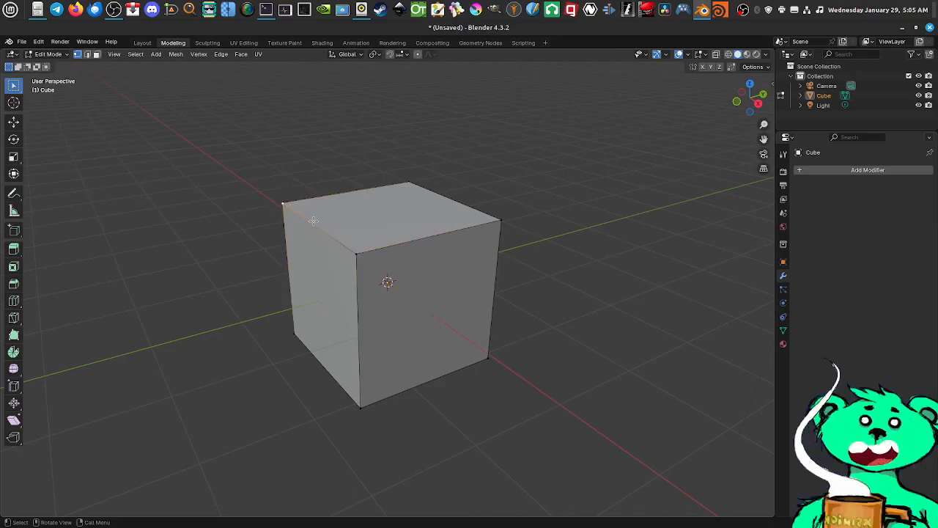
{"action": "left_click", "coordinate": [355, 253]}
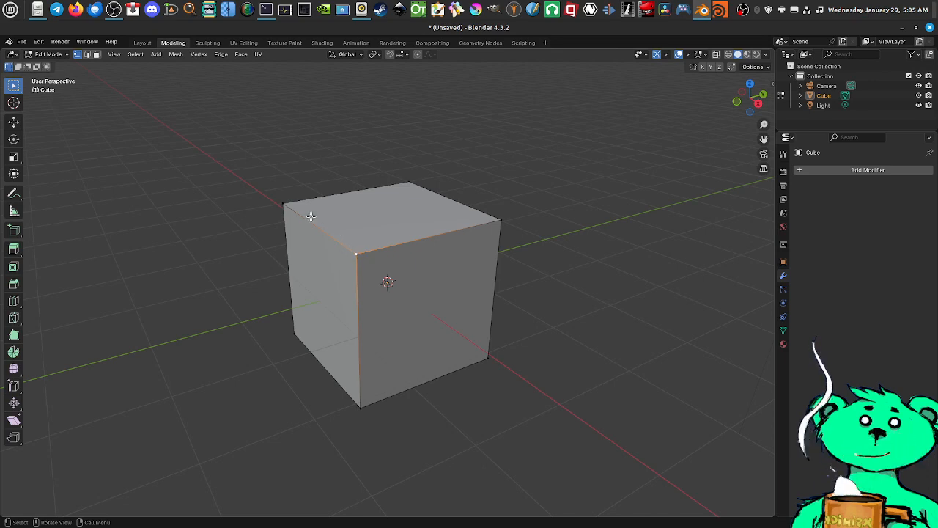
{"action": "left_click", "coordinate": [282, 203]}
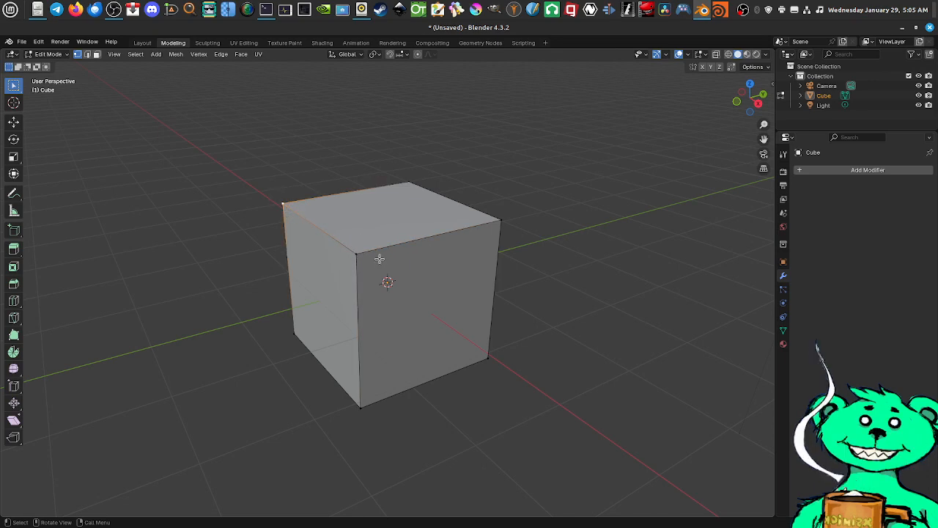
Switch to edge selection mode and select several of the cube's edges one at a time, finishing with a back edge of the top face
{"action": "left_click", "coordinate": [87, 54]}
{"action": "left_click", "coordinate": [405, 241]}
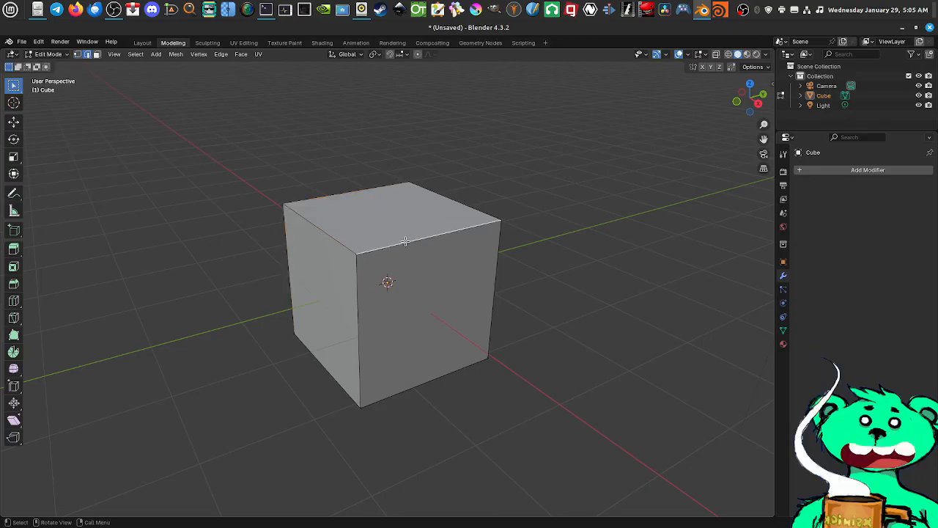
{"action": "left_click", "coordinate": [358, 297]}
{"action": "left_click", "coordinate": [412, 390]}
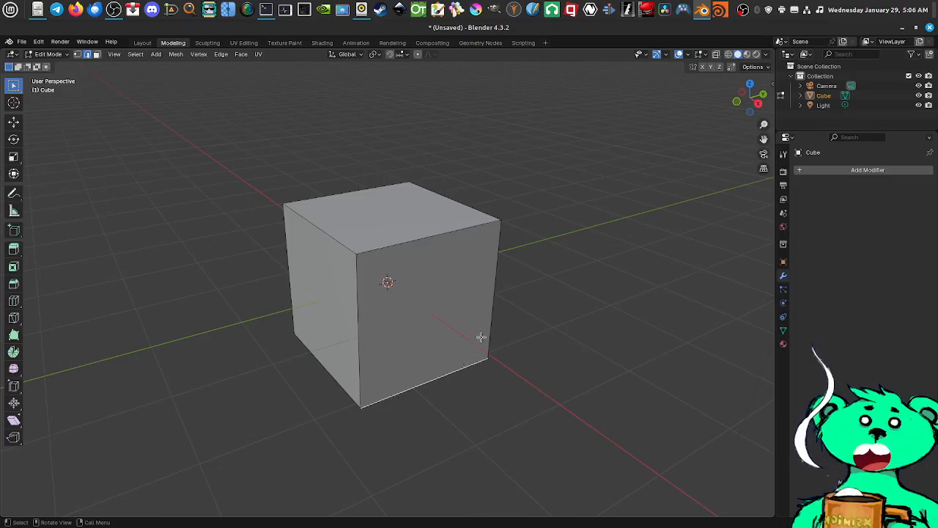
{"action": "left_click", "coordinate": [492, 313]}
{"action": "left_click", "coordinate": [323, 192]}
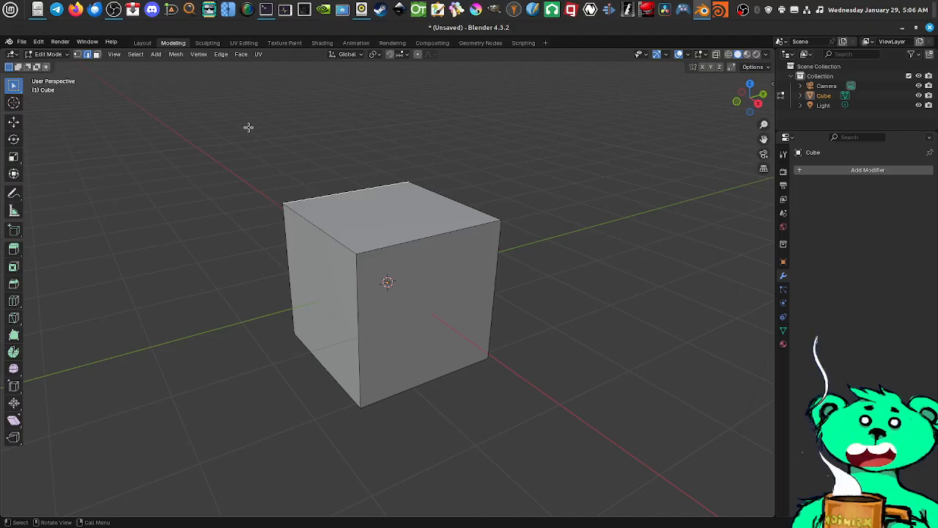
Switch to face selection mode and alternate the selection between the cube's top and side faces, finishing with the top face
{"action": "left_click", "coordinate": [78, 55]}
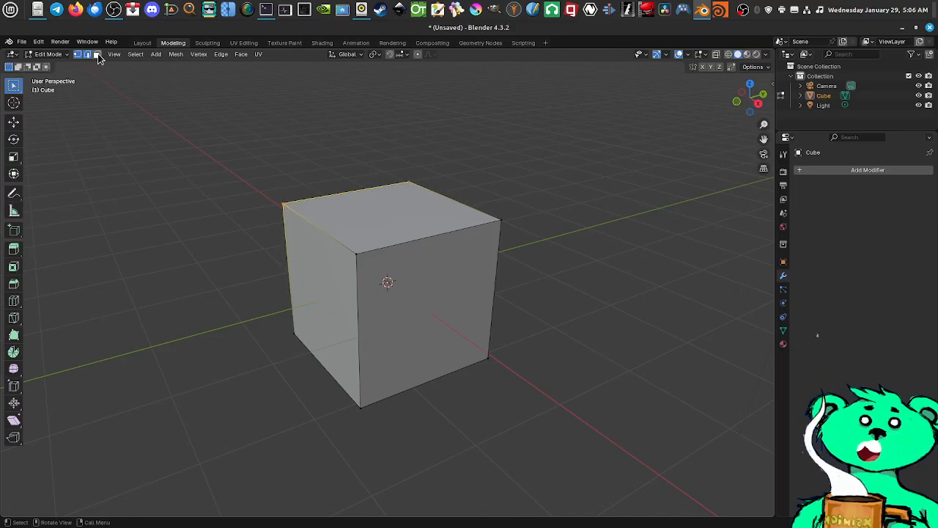
{"action": "left_click", "coordinate": [96, 55]}
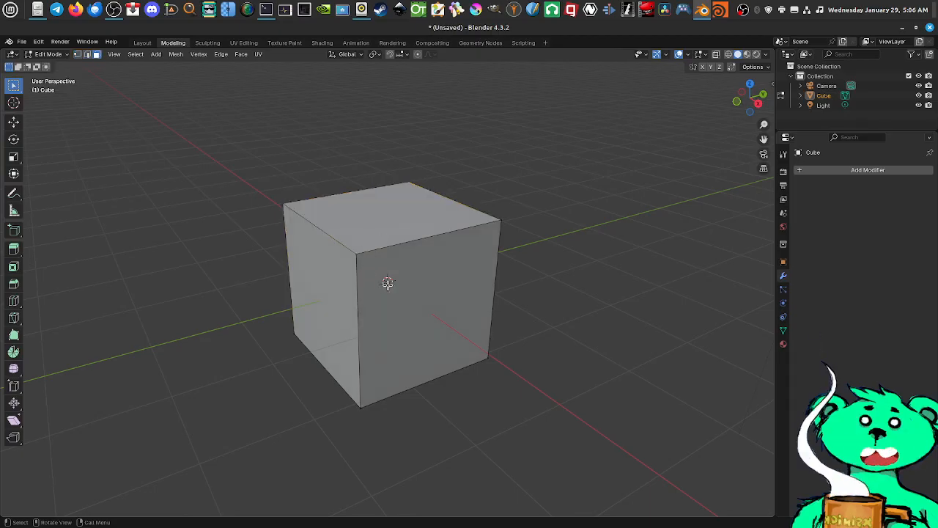
{"action": "left_click", "coordinate": [371, 208]}
{"action": "left_click", "coordinate": [417, 277]}
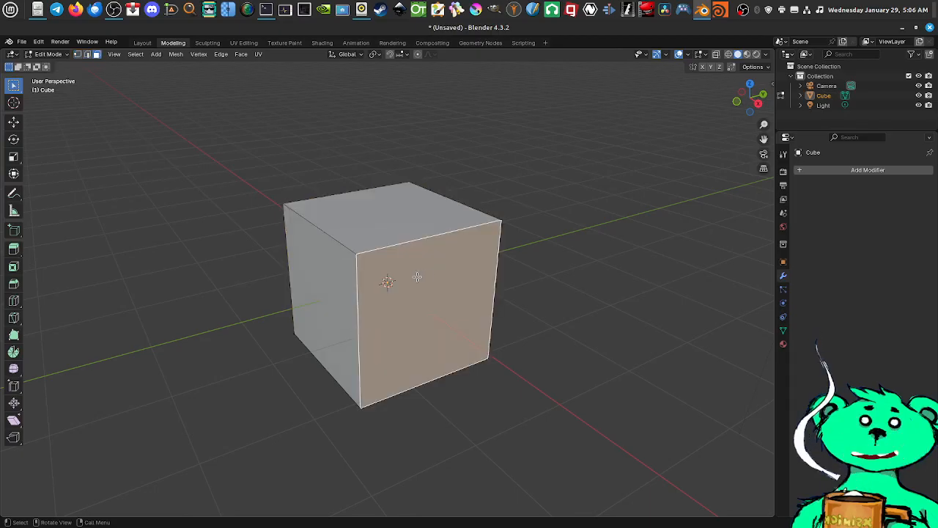
{"action": "left_click", "coordinate": [360, 230]}
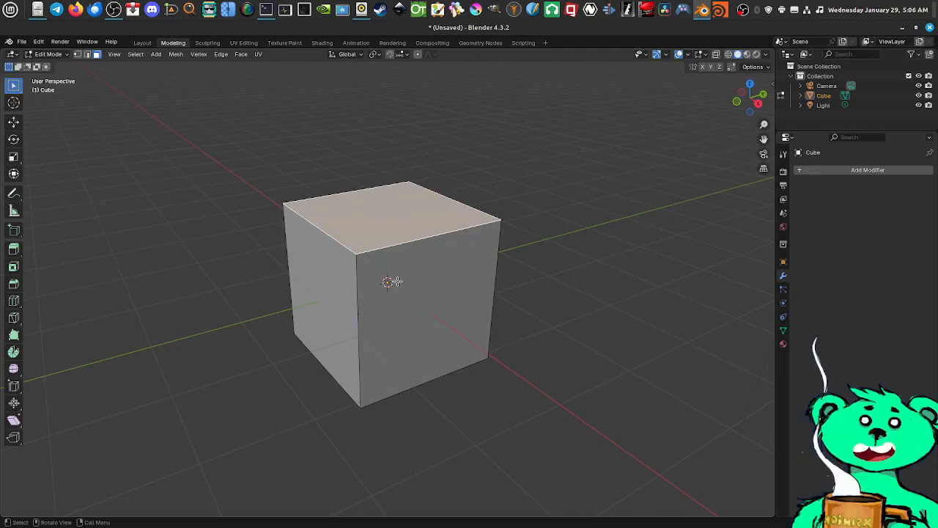
{"action": "middle_click_drag", "start_coordinate": [389, 283], "coordinate": [397, 253]}
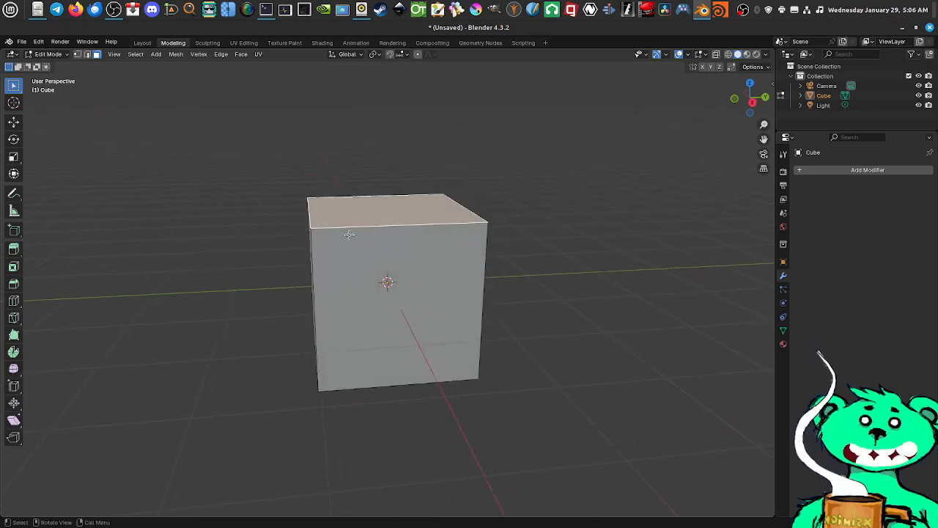
{"action": "middle_click_drag", "start_coordinate": [349, 235], "coordinate": [388, 264]}
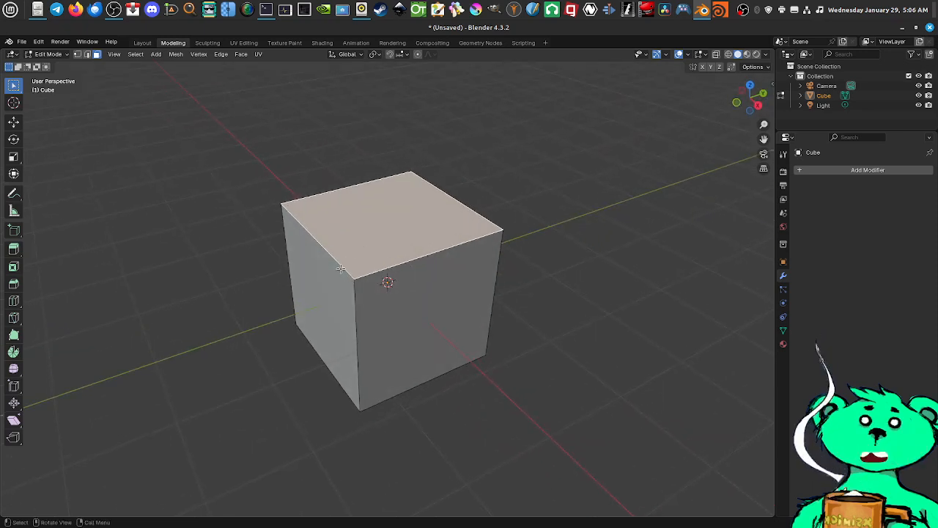
{"action": "middle_click_drag", "start_coordinate": [458, 310], "coordinate": [409, 292]}
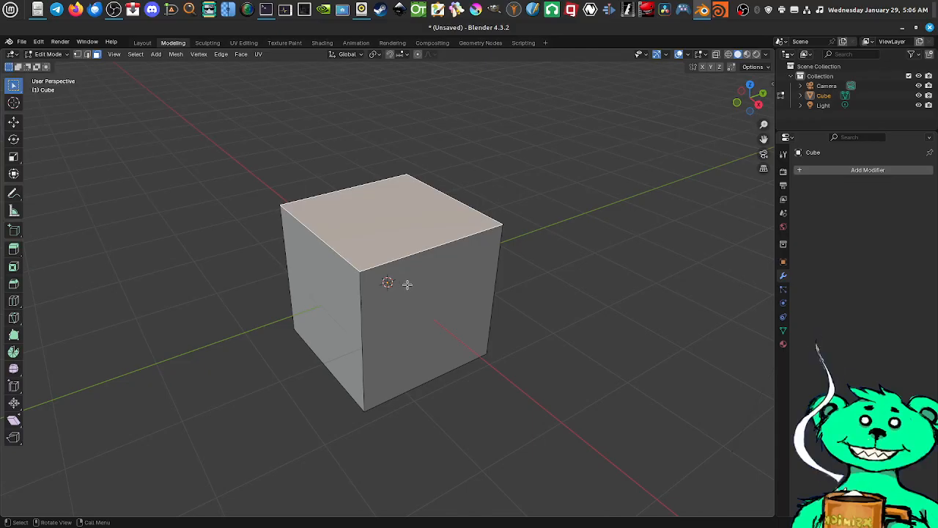
{"action": "middle_click_drag", "start_coordinate": [408, 284], "coordinate": [403, 279]}
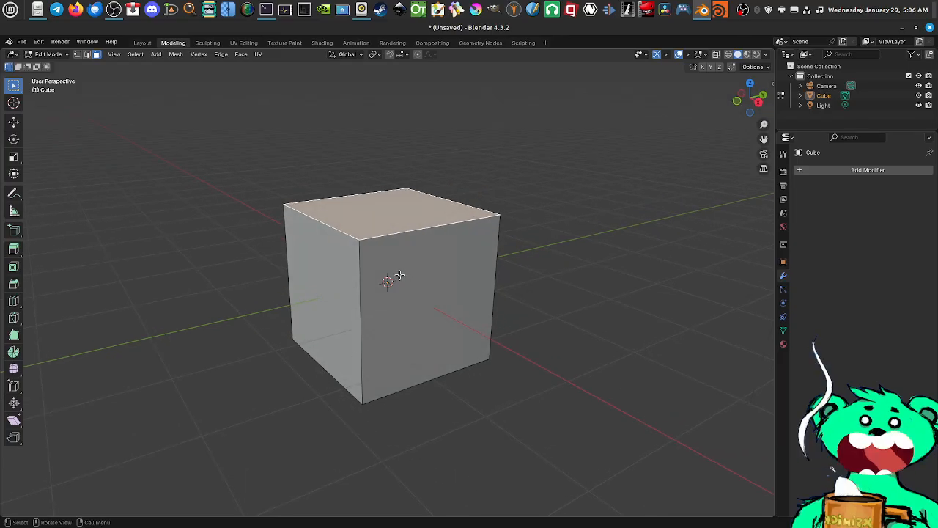
{"action": "middle_click_drag", "start_coordinate": [415, 278], "coordinate": [449, 272]}
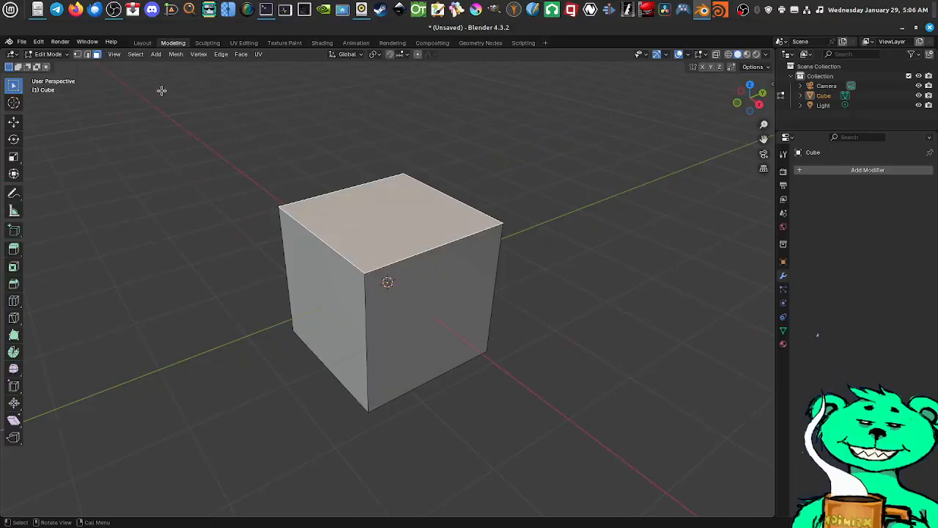
Open the Sculpting workspace and view the cube from several angles
{"action": "left_click", "coordinate": [207, 42]}
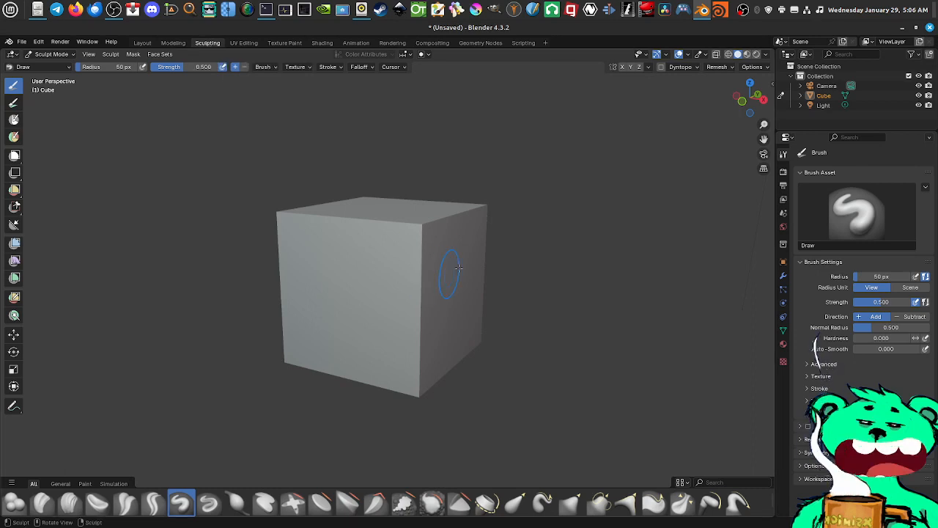
{"action": "middle_click_drag", "start_coordinate": [555, 252], "coordinate": [527, 260]}
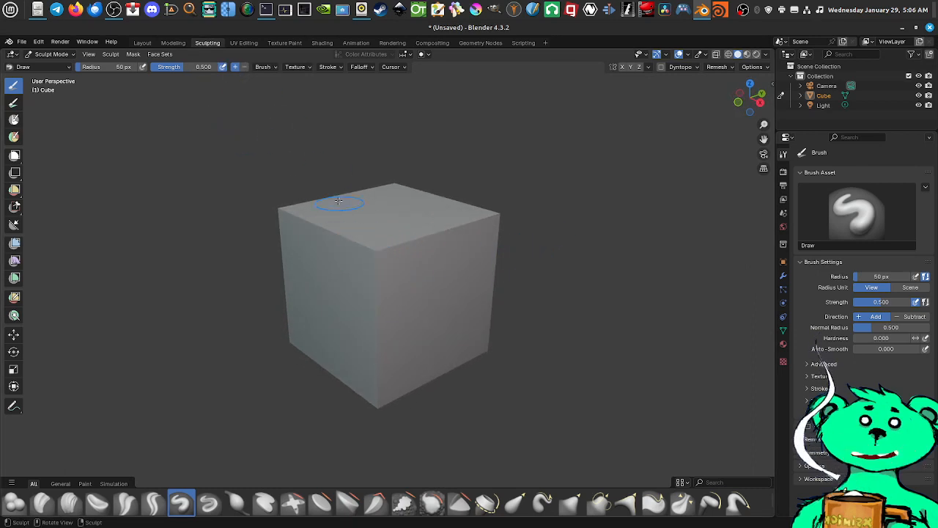
{"action": "mouse_move", "coordinate": [376, 247]}
{"action": "middle_mouse_down"}
{"action": "mouse_move", "coordinate": [488, 293]}
{"action": "mouse_move", "coordinate": [443, 299]}
{"action": "middle_mouse_up"}
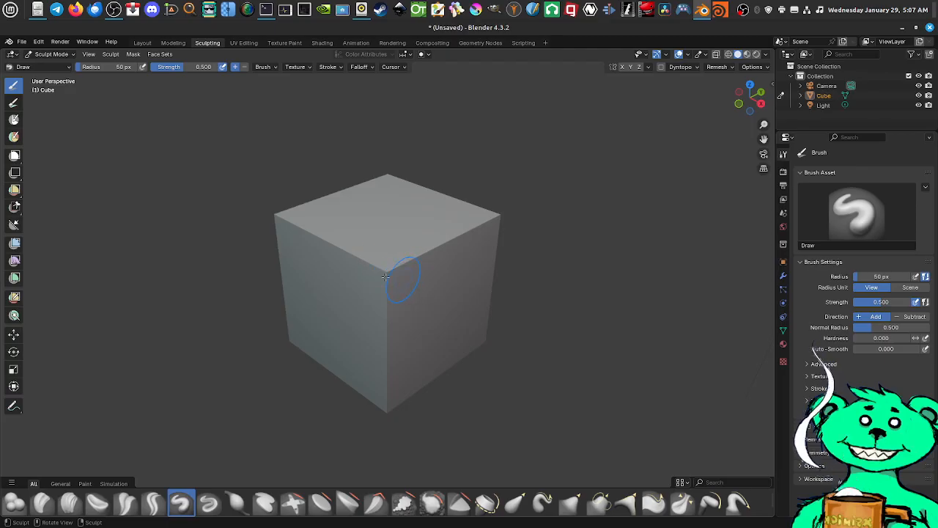
{"action": "mouse_move", "coordinate": [445, 313]}
{"action": "middle_mouse_down"}
{"action": "mouse_move", "coordinate": [458, 307]}
{"action": "mouse_move", "coordinate": [444, 300]}
{"action": "middle_mouse_up"}
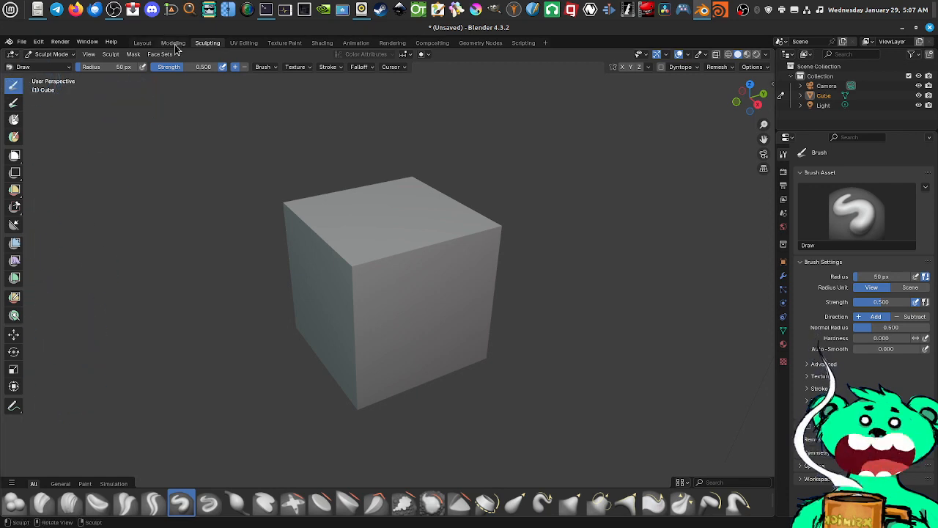
Compare the Layout and Modeling workspaces, return to Sculpting and inspect the cube there up close
{"action": "left_click", "coordinate": [143, 44]}
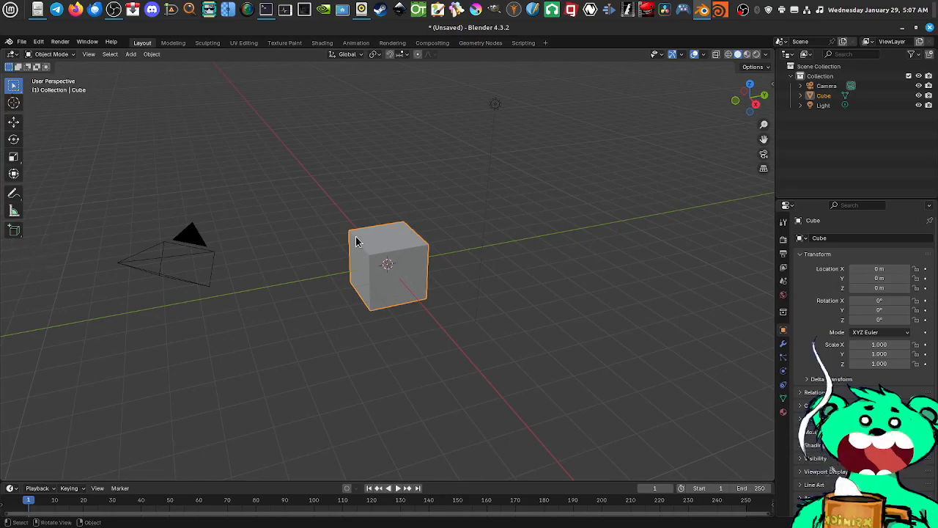
{"action": "left_click", "coordinate": [173, 43]}
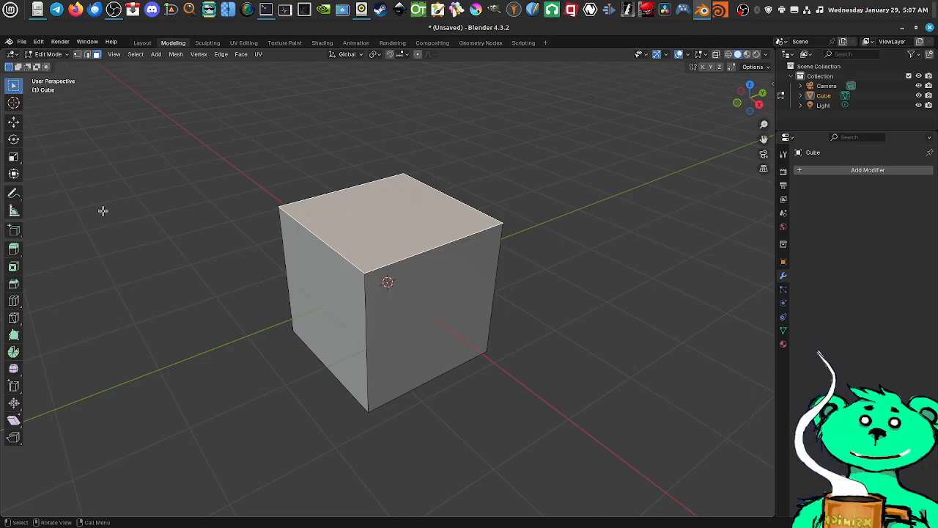
{"action": "left_click", "coordinate": [208, 42]}
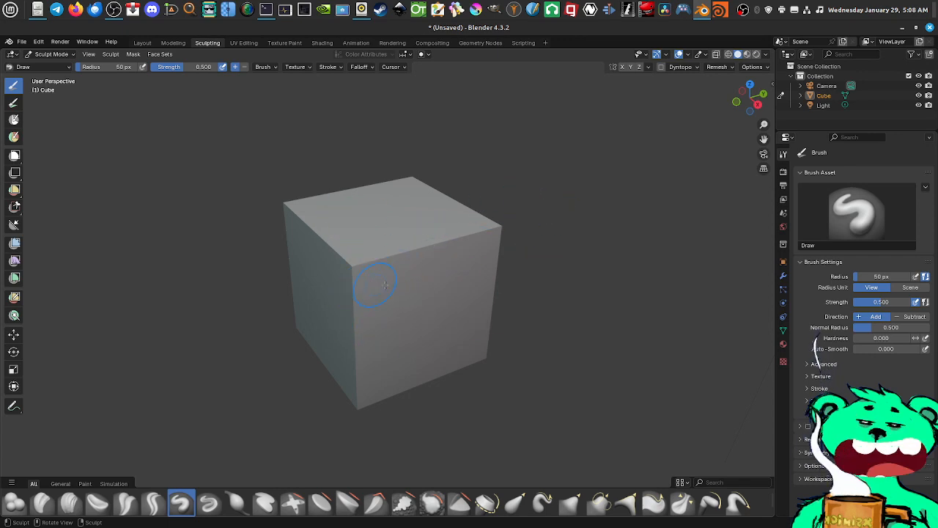
{"action": "scroll", "coordinate": [385, 284], "scroll_direction": "up", "scroll_amount": 2}
{"action": "mouse_move", "coordinate": [399, 282]}
{"action": "middle_mouse_down"}
{"action": "mouse_move", "coordinate": [449, 296]}
{"action": "mouse_move", "coordinate": [381, 262]}
{"action": "middle_mouse_up"}
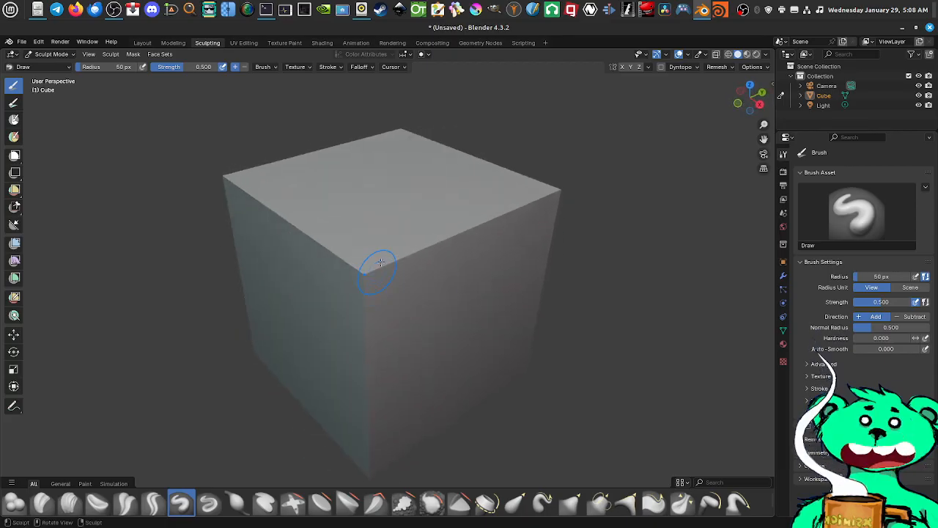
{"action": "middle_click_drag", "start_coordinate": [446, 324], "coordinate": [445, 308]}
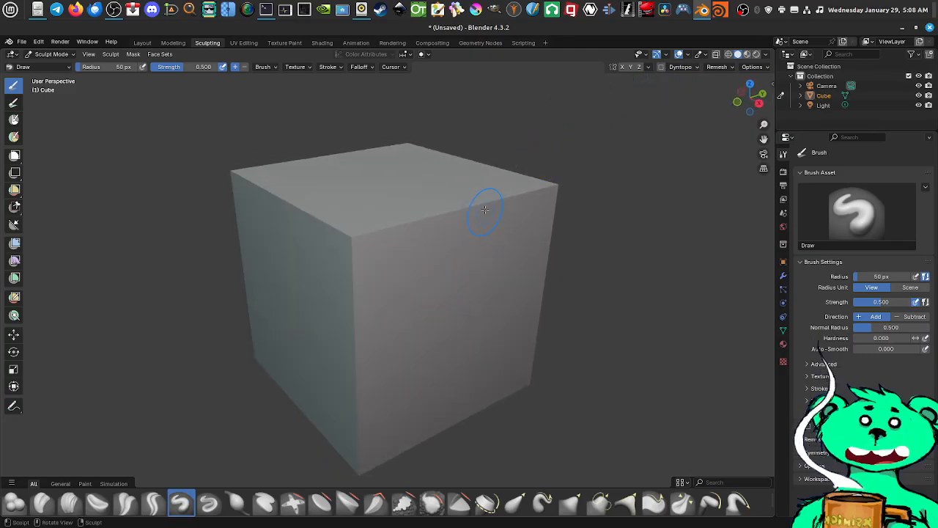
{"action": "scroll", "coordinate": [408, 213], "scroll_direction": "down", "scroll_amount": 2}
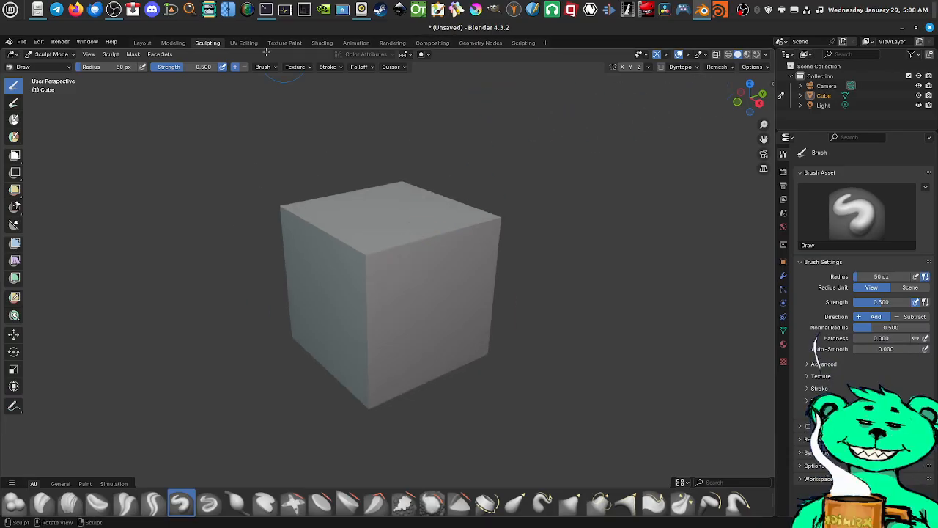
Switch to the UV Editing workspace and select one side face of the cube, followed by the whole mesh, to display their UVs
{"action": "left_click", "coordinate": [241, 42]}
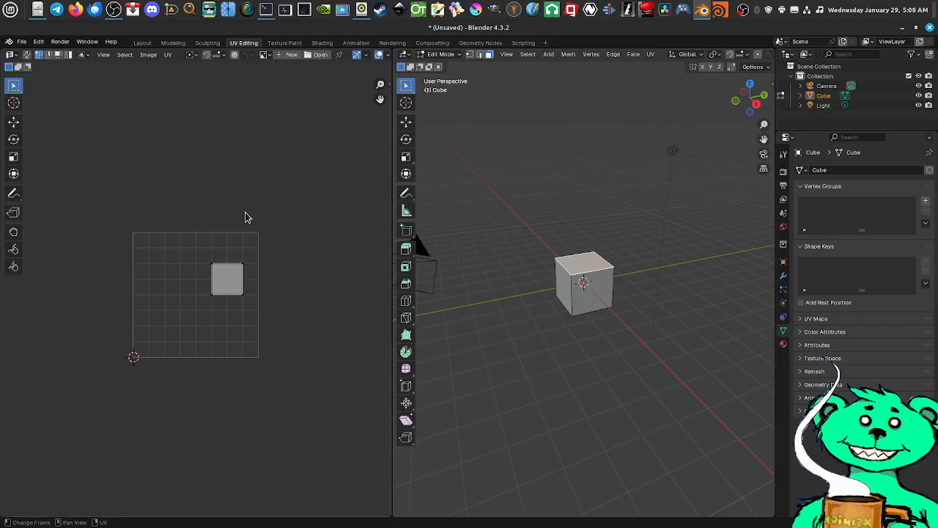
{"action": "scroll", "coordinate": [220, 280], "scroll_direction": "up", "scroll_amount": 4}
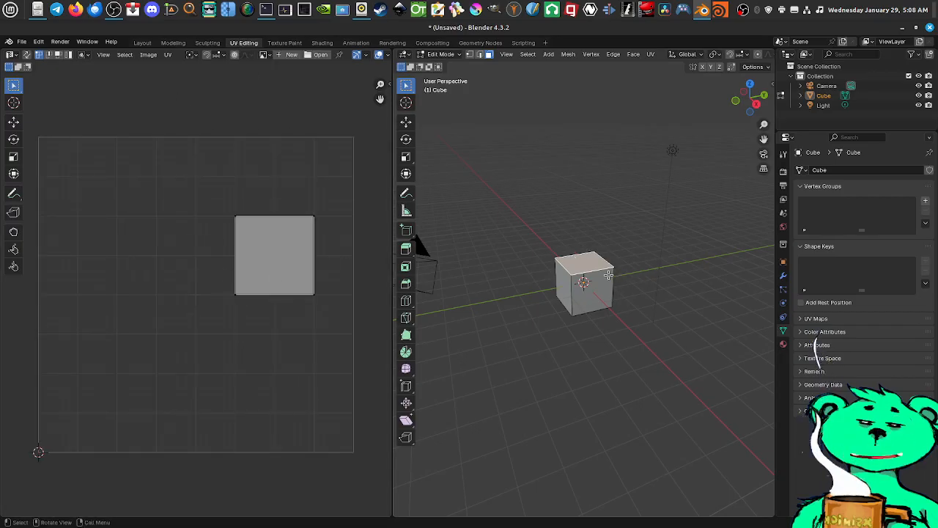
{"action": "scroll", "coordinate": [608, 274], "scroll_direction": "up", "scroll_amount": 7}
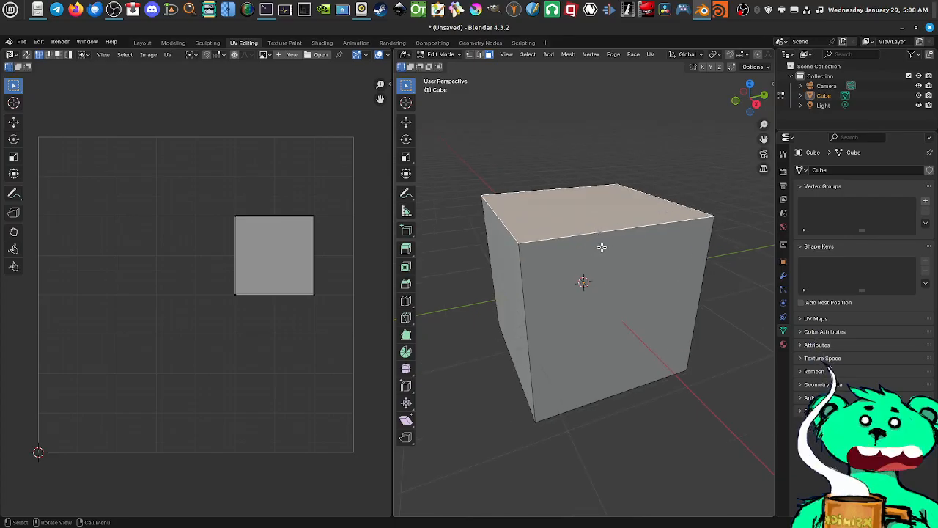
{"action": "left_click", "coordinate": [606, 248]}
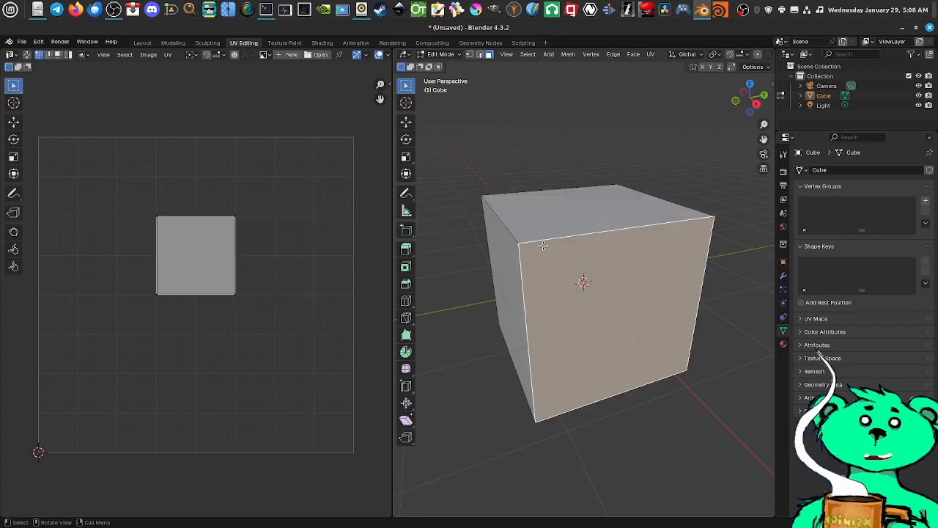
{"action": "left_click", "coordinate": [500, 163]}
{"action": "key", "text": "a"}
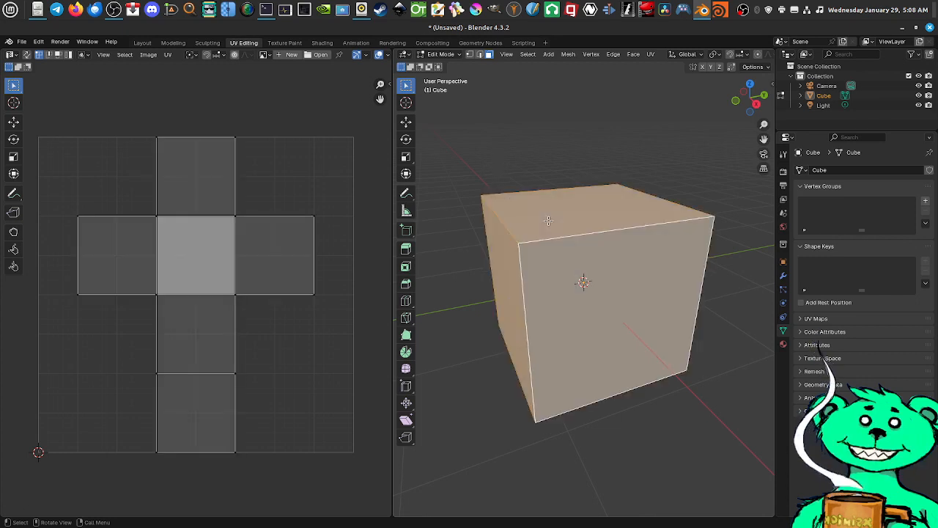
Examine how the cube's unfolded UV layout corresponds to its faces by viewing the mesh from several angles
{"action": "middle_click_drag", "start_coordinate": [590, 258], "coordinate": [645, 262]}
{"action": "mouse_move", "coordinate": [294, 232]}
{"action": "middle_mouse_down"}
{"action": "mouse_move", "coordinate": [306, 224]}
{"action": "mouse_move", "coordinate": [271, 224]}
{"action": "mouse_move", "coordinate": [277, 231]}
{"action": "middle_mouse_up"}
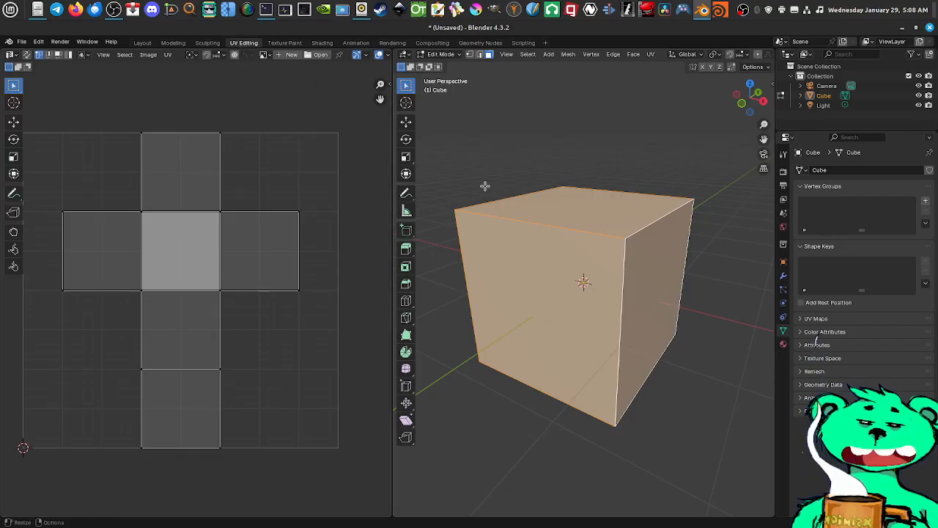
{"action": "mouse_move", "coordinate": [645, 242]}
{"action": "middle_mouse_down"}
{"action": "mouse_move", "coordinate": [662, 243]}
{"action": "mouse_move", "coordinate": [653, 245]}
{"action": "middle_mouse_up"}
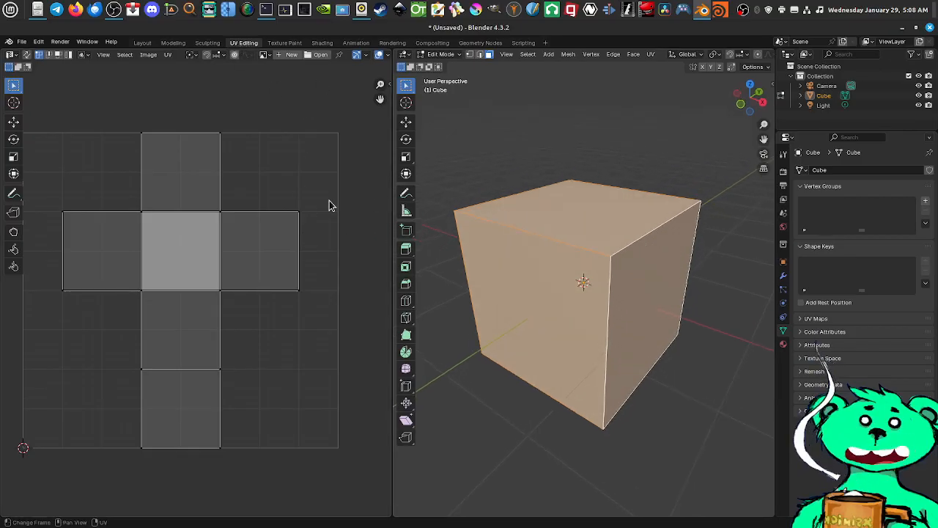
{"action": "middle_click_drag", "start_coordinate": [140, 235], "coordinate": [173, 225]}
{"action": "middle_click_drag", "start_coordinate": [586, 283], "coordinate": [519, 283]}
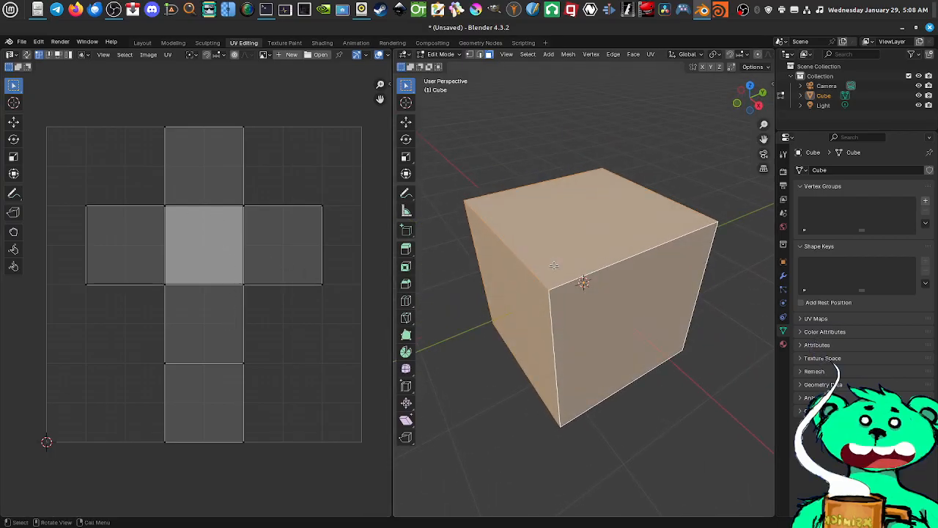
{"action": "middle_click_drag", "start_coordinate": [579, 261], "coordinate": [564, 280]}
{"action": "middle_click_drag", "start_coordinate": [185, 224], "coordinate": [222, 240]}
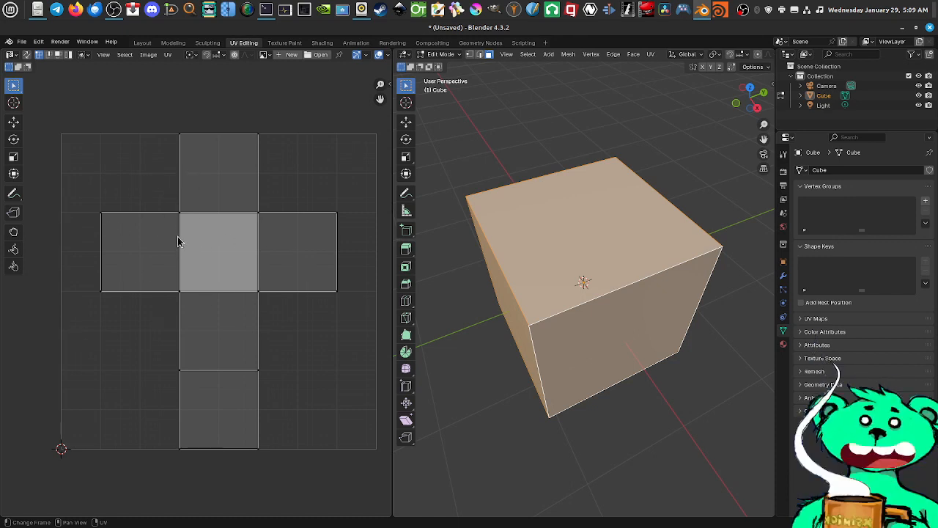
{"action": "middle_click_drag", "start_coordinate": [559, 295], "coordinate": [540, 278]}
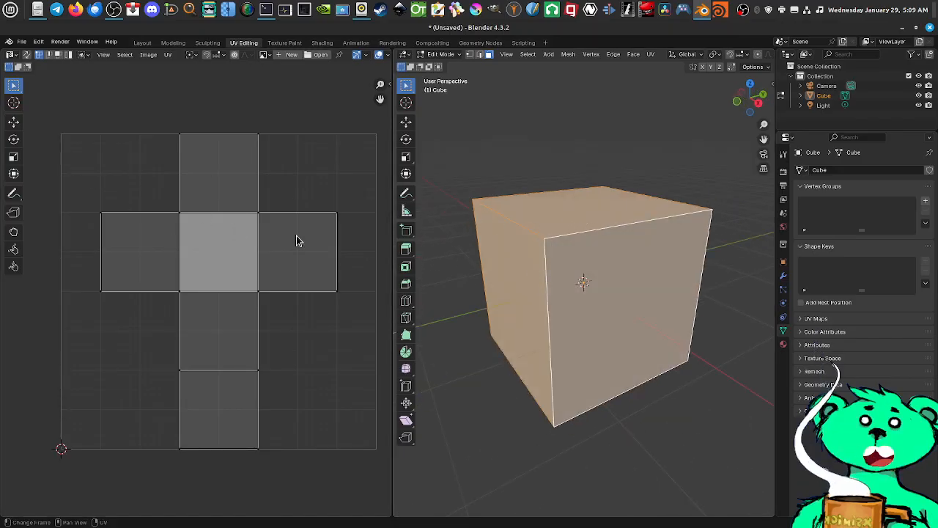
{"action": "middle_click_drag", "start_coordinate": [578, 288], "coordinate": [572, 253]}
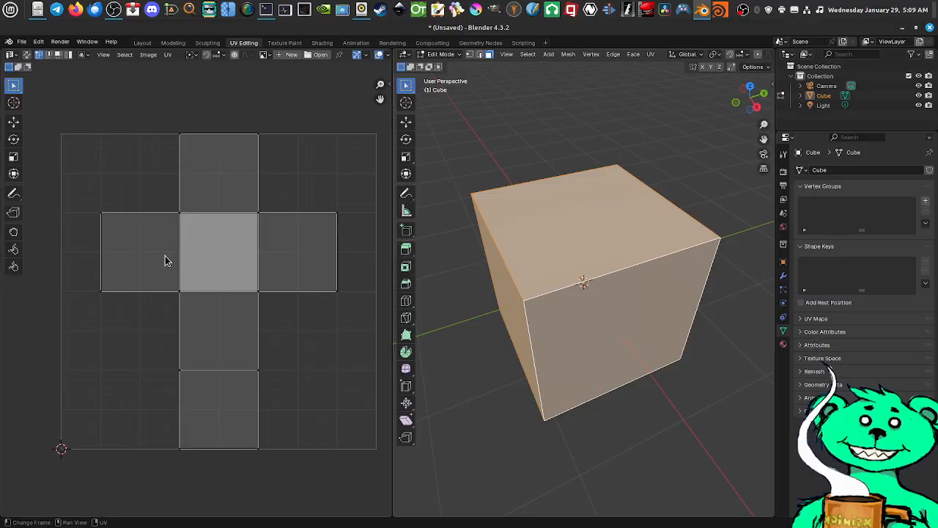
{"action": "middle_click_drag", "start_coordinate": [477, 255], "coordinate": [366, 266]}
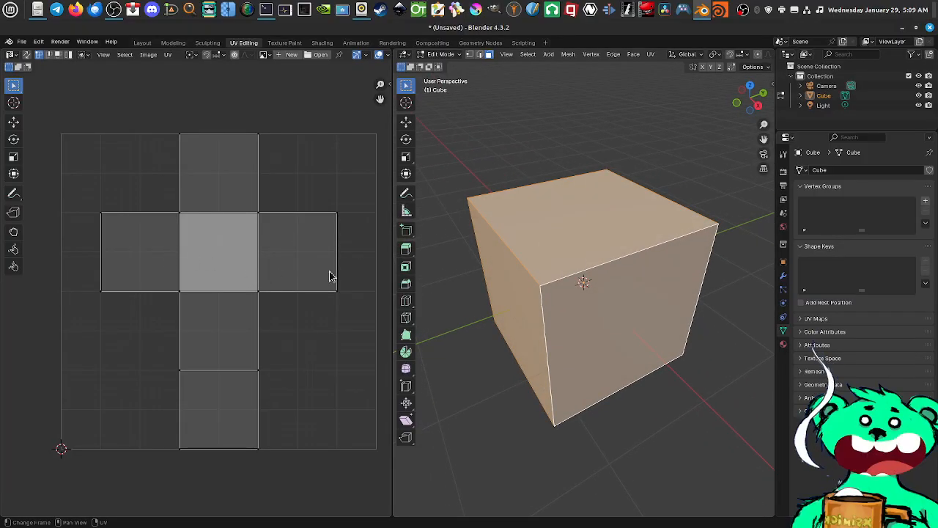
{"action": "middle_click_drag", "start_coordinate": [562, 281], "coordinate": [589, 283]}
{"action": "middle_click_drag", "start_coordinate": [276, 273], "coordinate": [235, 275]}
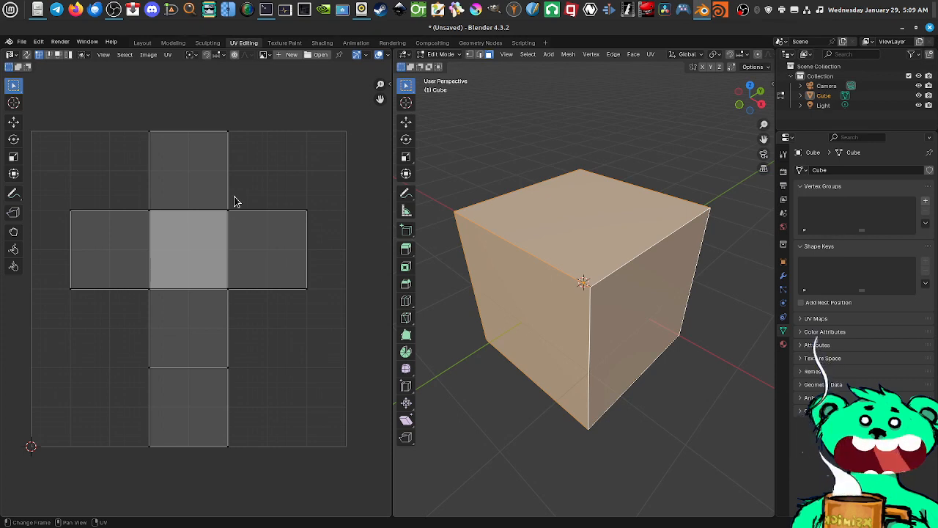
Switch to the Texture Paint workspace and view the cube's UV layout and the 3D cube up close
{"action": "left_click", "coordinate": [285, 43]}
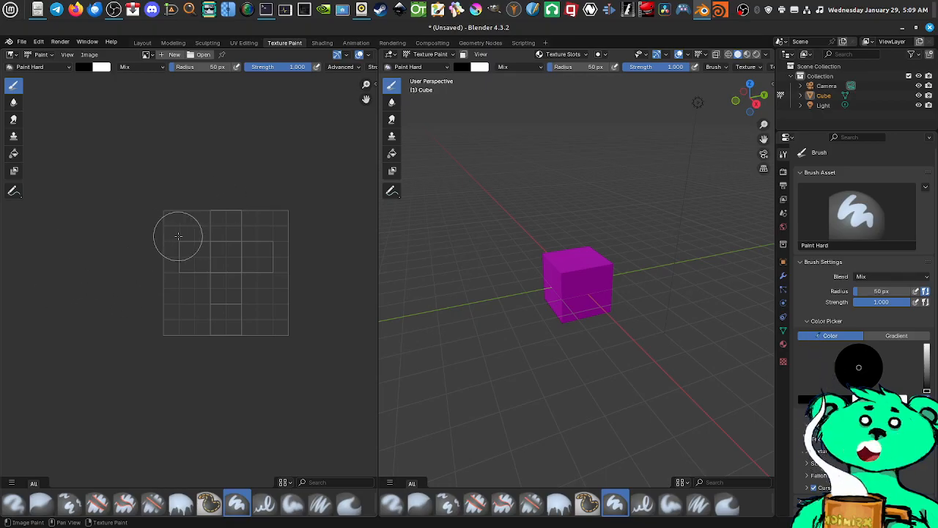
{"action": "scroll", "coordinate": [218, 244], "scroll_direction": "up", "scroll_amount": 2}
{"action": "scroll", "coordinate": [233, 245], "scroll_direction": "up", "scroll_amount": 1}
{"action": "scroll", "coordinate": [236, 242], "scroll_direction": "up", "scroll_amount": 2}
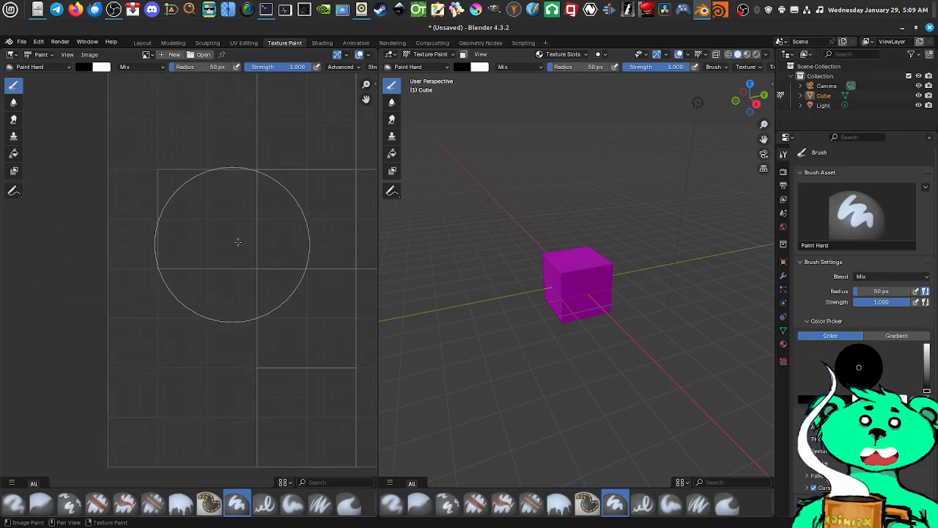
{"action": "scroll", "coordinate": [238, 242], "scroll_direction": "down", "scroll_amount": 2}
{"action": "middle_click_drag", "start_coordinate": [249, 237], "coordinate": [195, 241]}
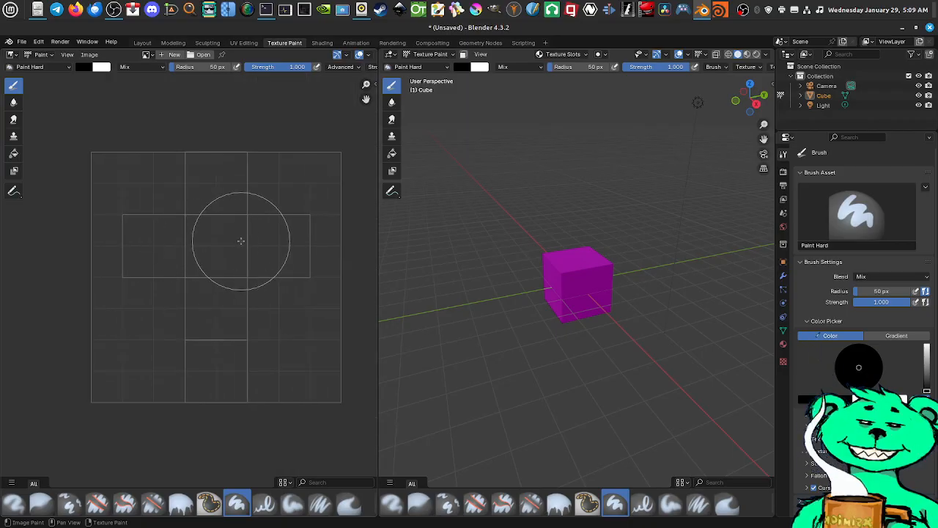
{"action": "scroll", "coordinate": [583, 282], "scroll_direction": "up", "scroll_amount": 3}
{"action": "scroll", "coordinate": [583, 282], "scroll_direction": "up", "scroll_amount": 1}
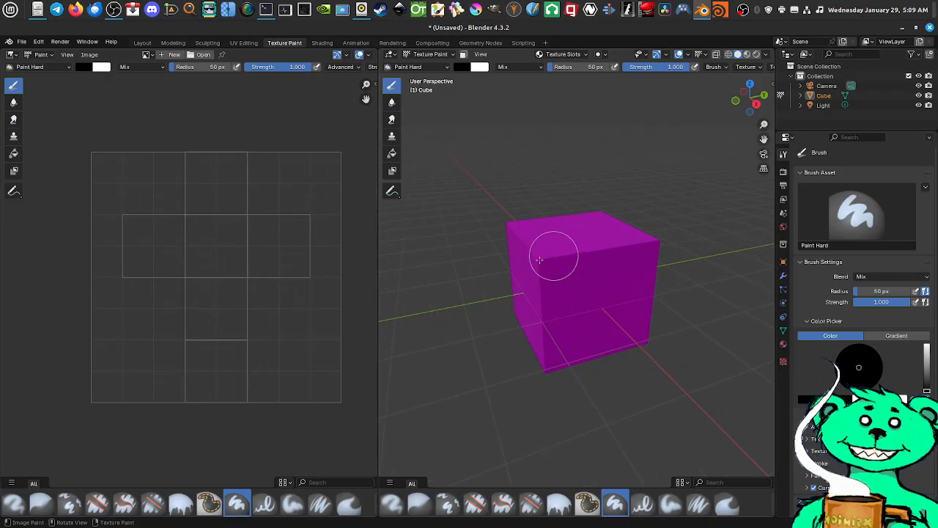
Try a muted purple-grey as the paint brush's primary color, return it to black, and view the cube from another angle
{"action": "left_click", "coordinate": [85, 68]}
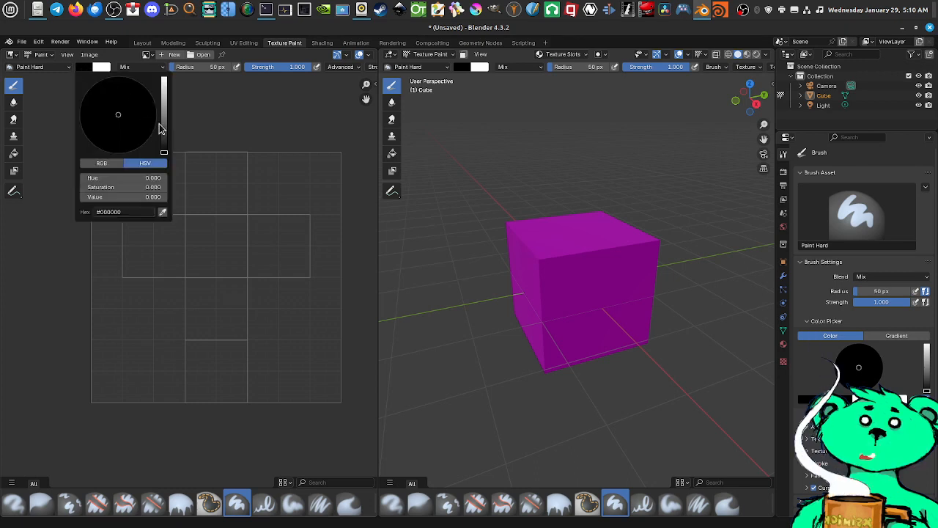
{"action": "mouse_move", "coordinate": [164, 150]}
{"action": "left_mouse_down"}
{"action": "mouse_move", "coordinate": [164, 85]}
{"action": "mouse_move", "coordinate": [164, 130]}
{"action": "mouse_move", "coordinate": [164, 108]}
{"action": "mouse_move", "coordinate": [117, 134]}
{"action": "mouse_move", "coordinate": [124, 115]}
{"action": "left_mouse_up"}
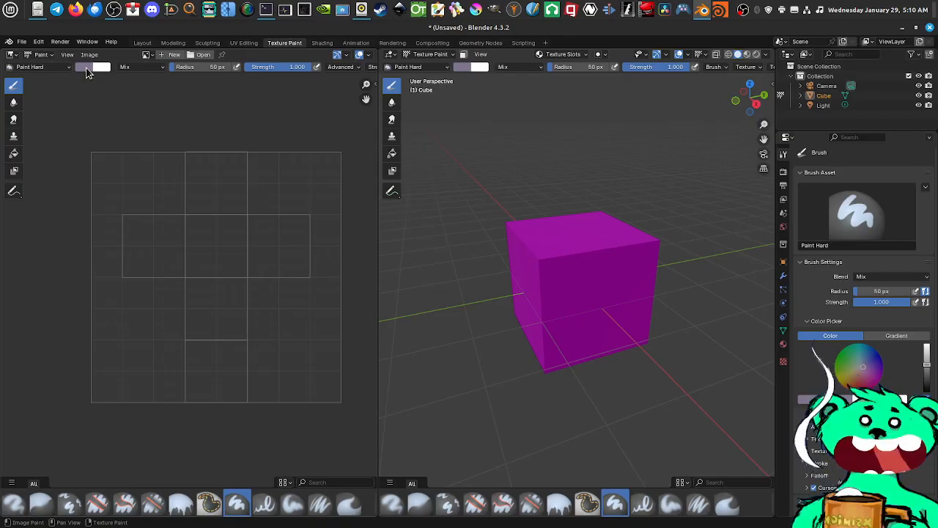
{"action": "left_click", "coordinate": [85, 68]}
{"action": "left_click_drag", "start_coordinate": [163, 132], "coordinate": [164, 155]}
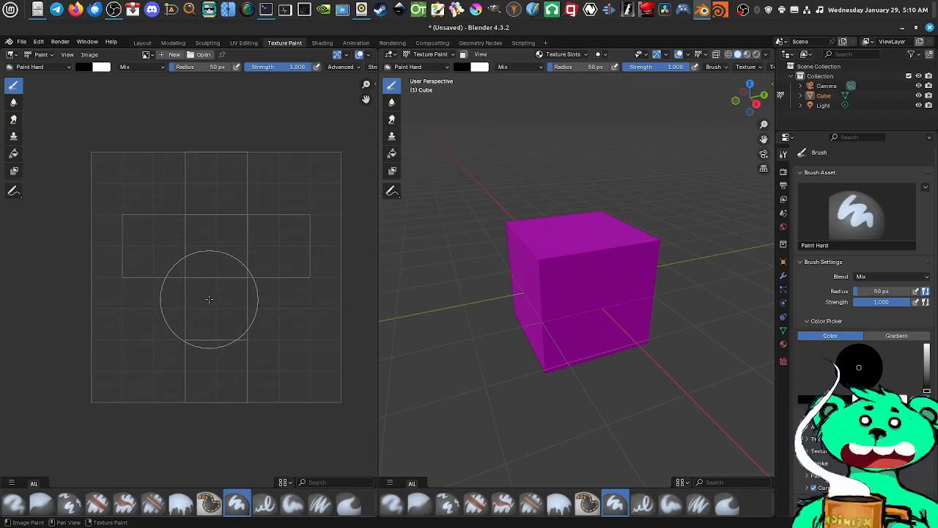
{"action": "mouse_move", "coordinate": [583, 285]}
{"action": "middle_mouse_down"}
{"action": "mouse_move", "coordinate": [630, 291]}
{"action": "mouse_move", "coordinate": [611, 289]}
{"action": "middle_mouse_up"}
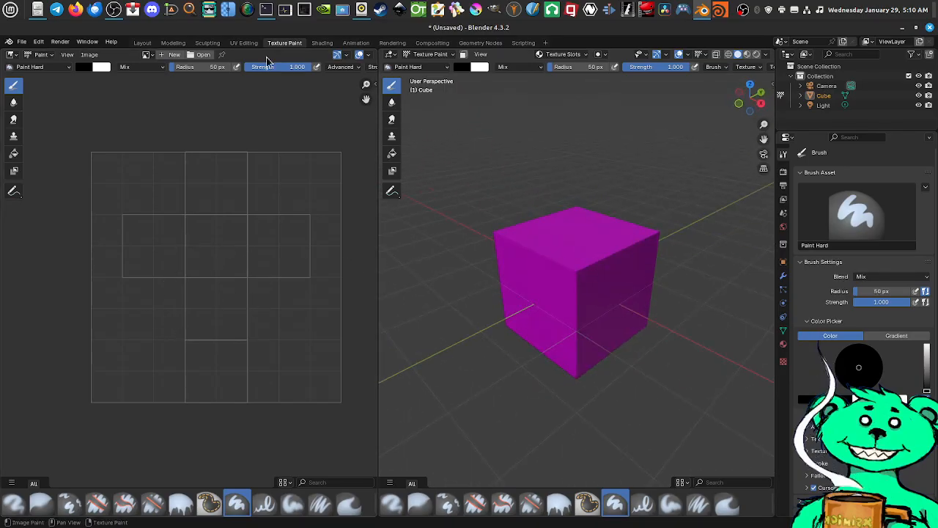
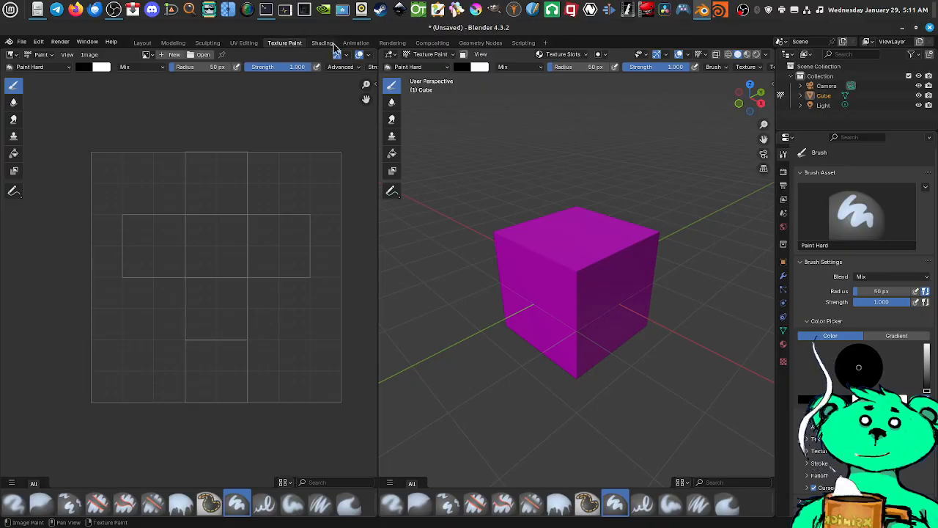
{"action": "double_click", "coordinate": [531, 28]}
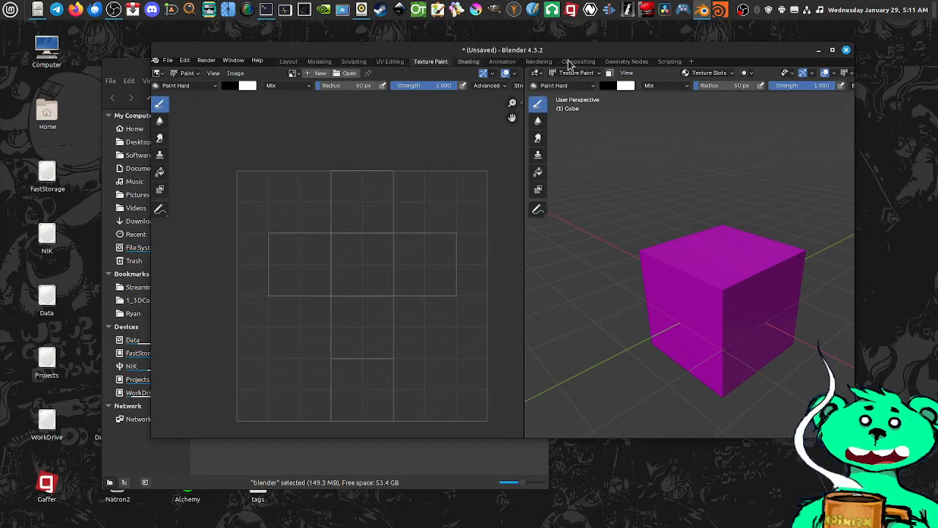
{"action": "double_click", "coordinate": [632, 50]}
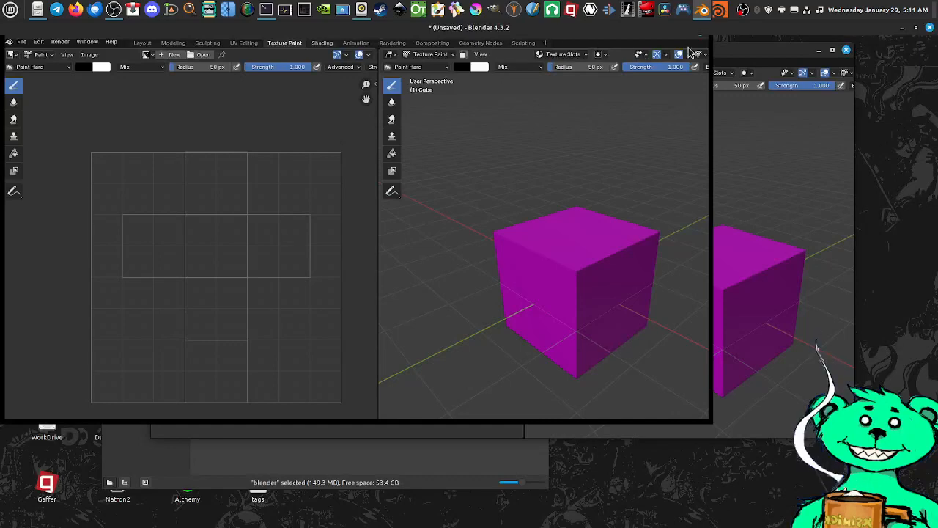
{"action": "left_click", "coordinate": [718, 12]}
{"action": "left_click", "coordinate": [719, 11]}
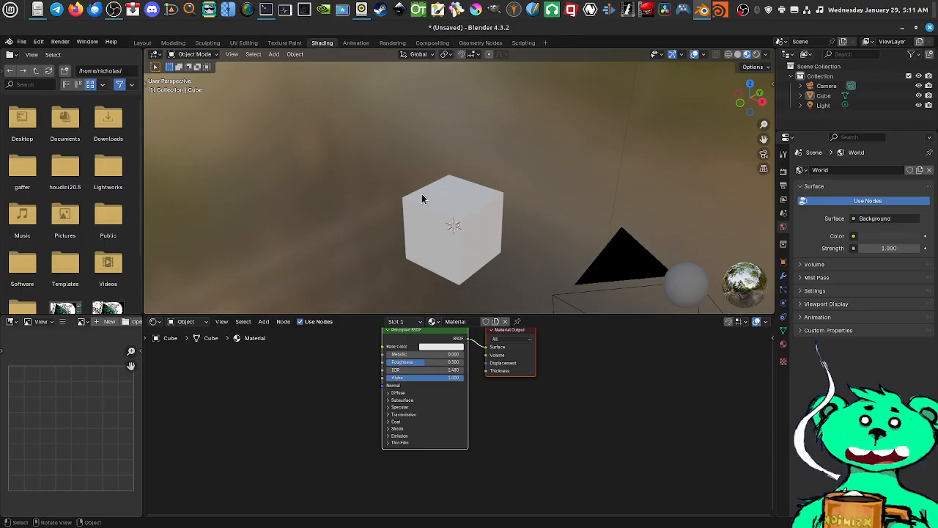
Open the xzoom magnifier, aim it at the Properties editor's column of icons, and place its window nearby
{"action": "mouse_move", "coordinate": [487, 255]}
{"action": "middle_mouse_down"}
{"action": "mouse_move", "coordinate": [474, 225]}
{"action": "mouse_move", "coordinate": [517, 209]}
{"action": "mouse_move", "coordinate": [491, 207]}
{"action": "mouse_move", "coordinate": [494, 256]}
{"action": "middle_mouse_up"}
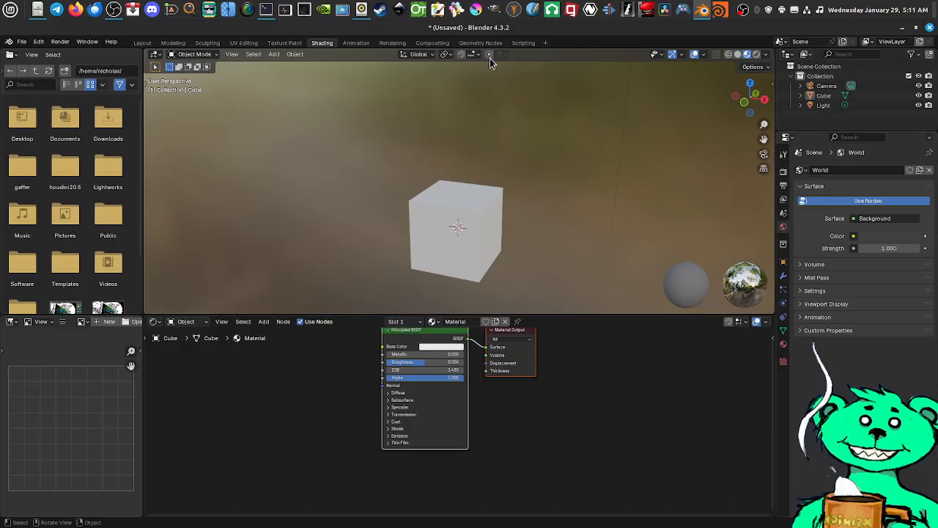
{"action": "left_click", "coordinate": [193, 11]}
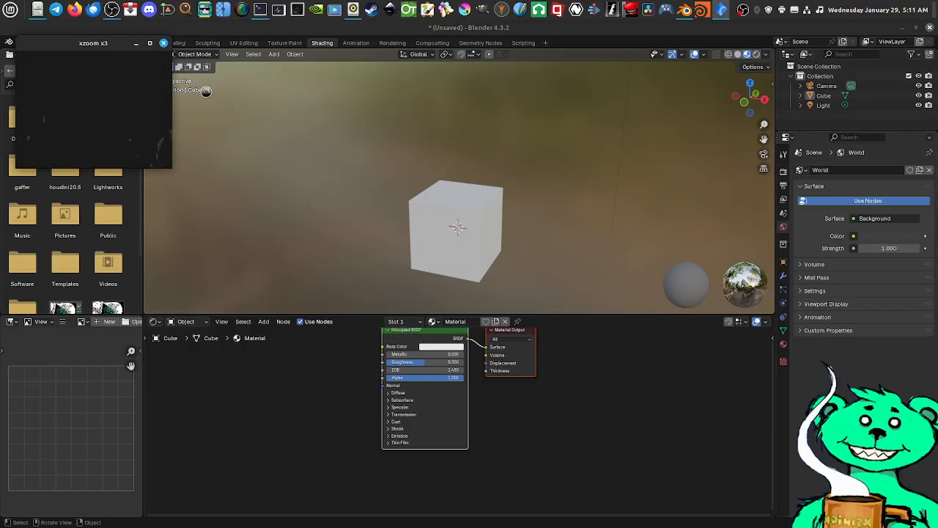
{"action": "left_click_drag", "start_coordinate": [86, 96], "coordinate": [790, 170]}
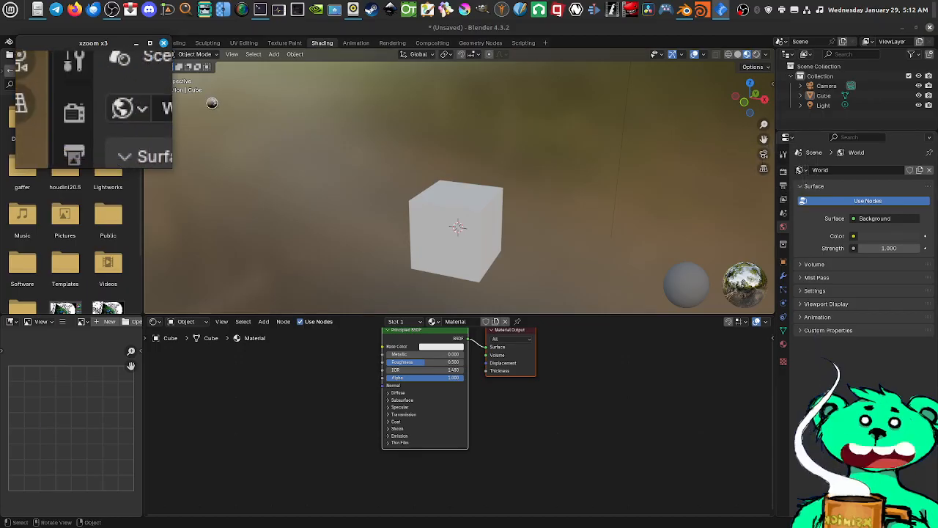
{"action": "left_click_drag", "start_coordinate": [108, 44], "coordinate": [714, 382]}
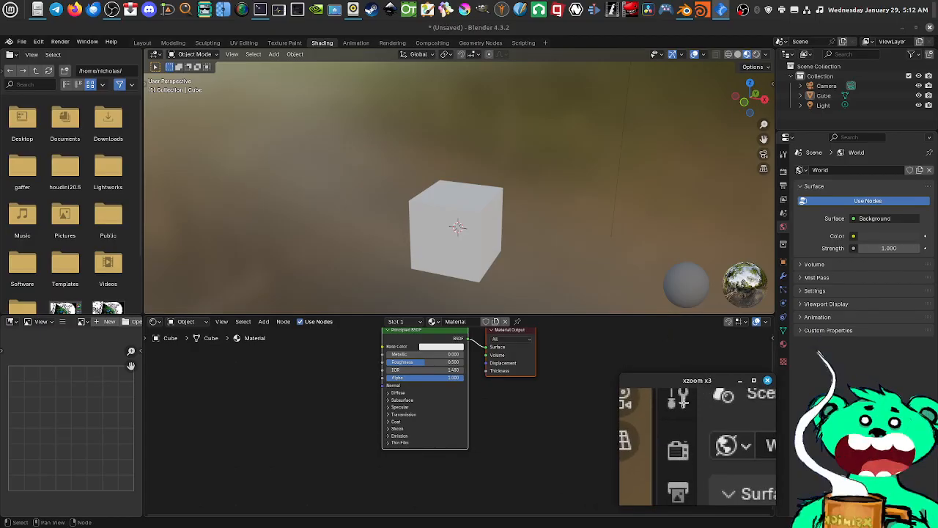
Show the scene's render properties, try Cycles as the render engine, and set it back to EEVEE
{"action": "left_click", "coordinate": [784, 173]}
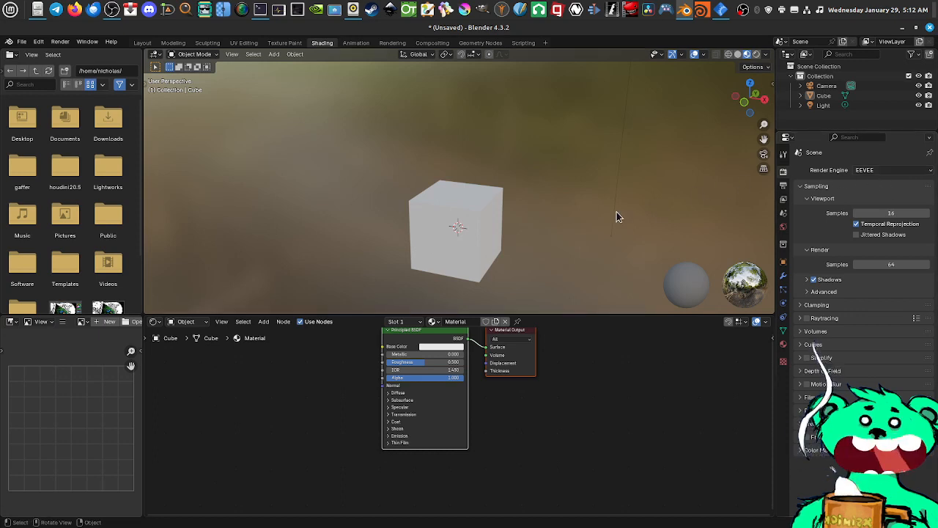
{"action": "middle_click_drag", "start_coordinate": [490, 239], "coordinate": [478, 224]}
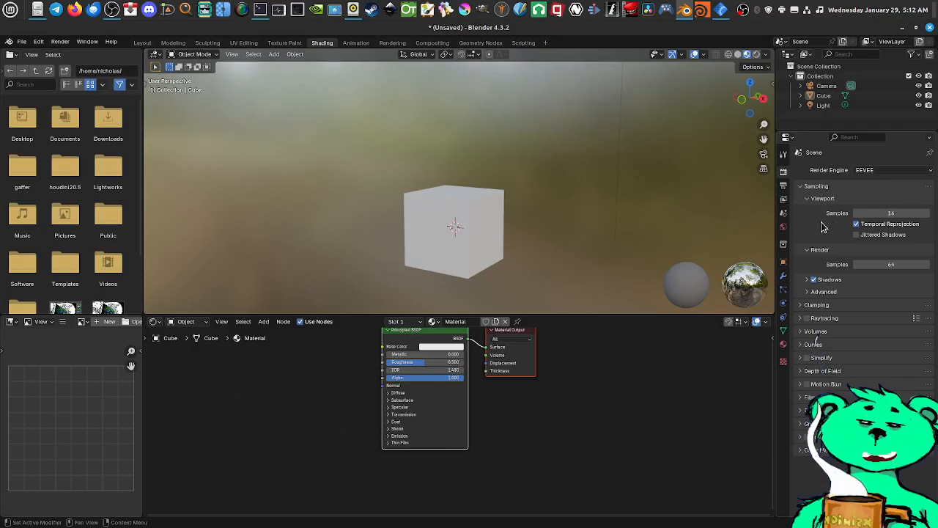
{"action": "left_click", "coordinate": [872, 171]}
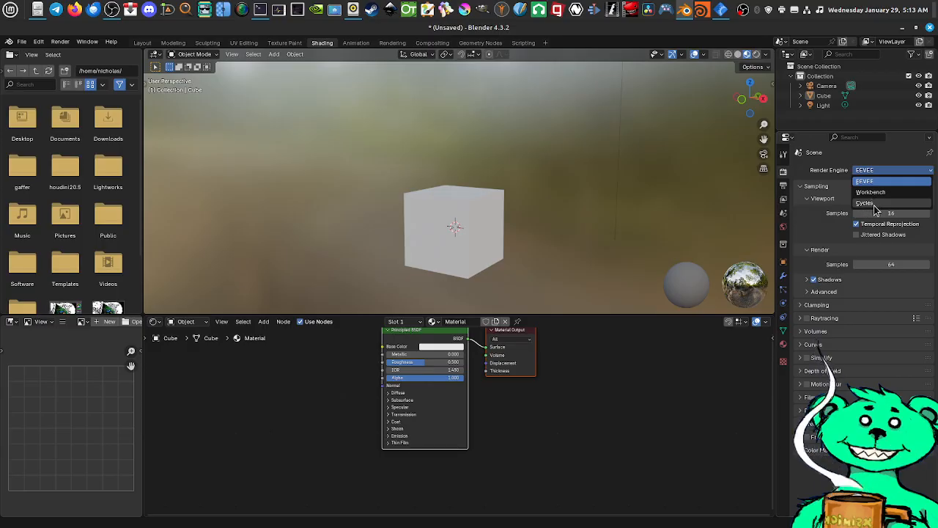
{"action": "left_click", "coordinate": [874, 204]}
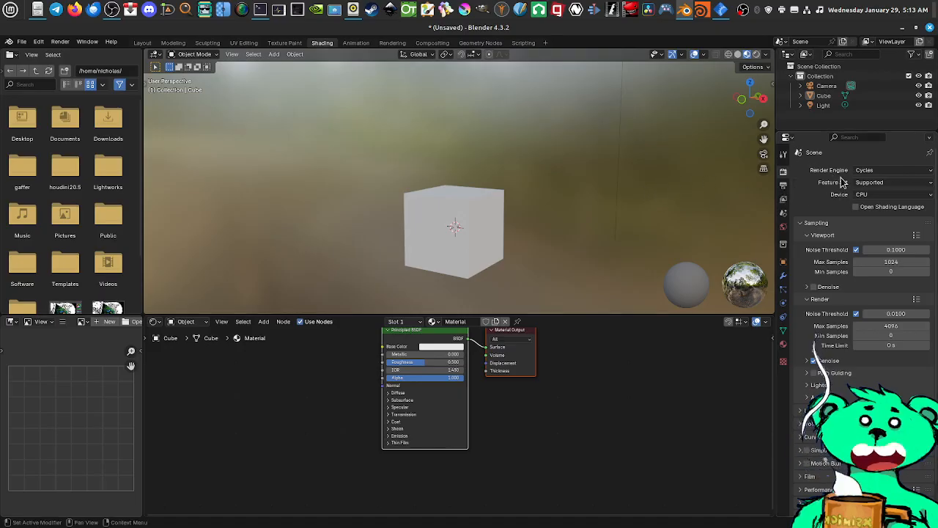
{"action": "left_click", "coordinate": [866, 172]}
{"action": "left_click", "coordinate": [866, 181]}
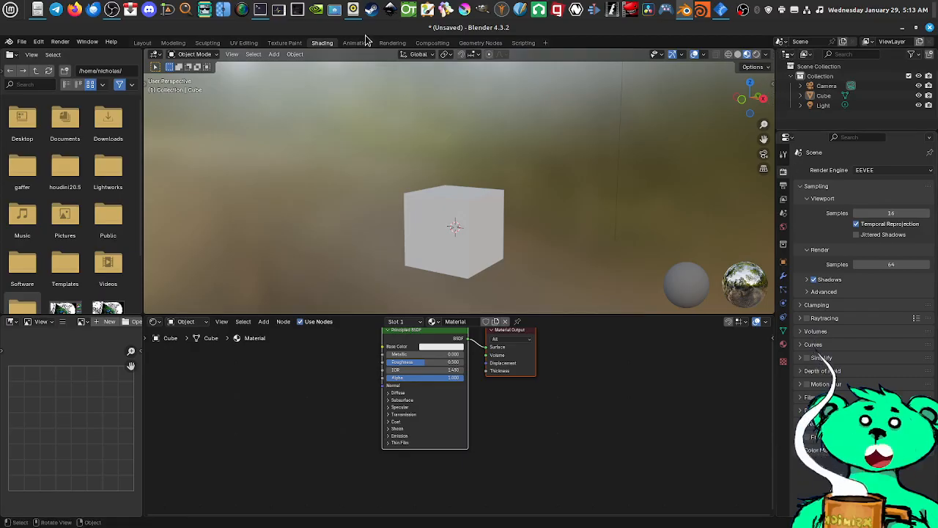
Switch to the Layout workspace and select the camera, followed by the cube, in the Outliner to locate them in the scene
{"action": "left_click", "coordinate": [142, 42]}
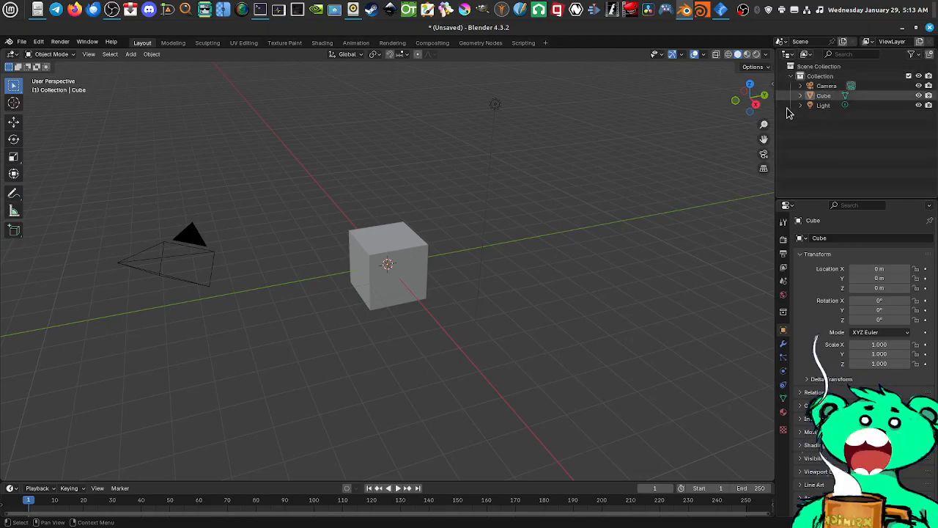
{"action": "left_click", "coordinate": [824, 87]}
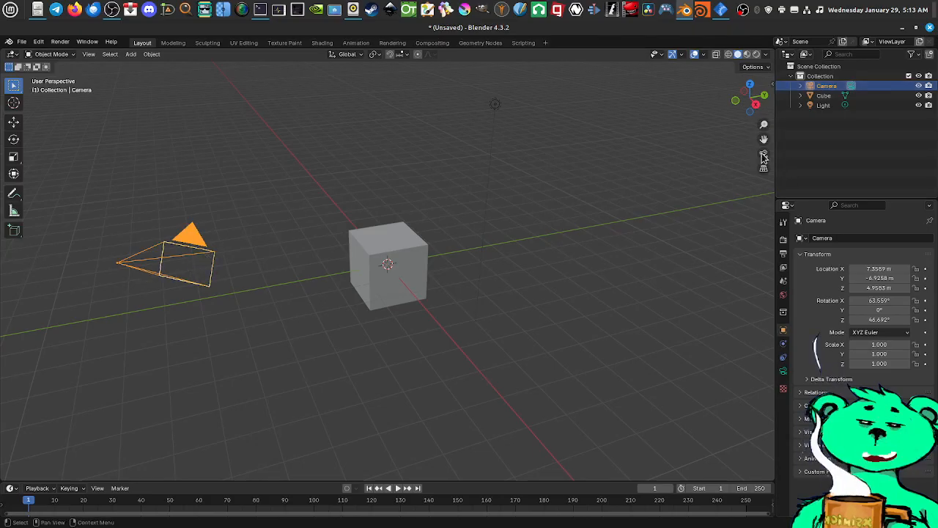
{"action": "left_click", "coordinate": [823, 96]}
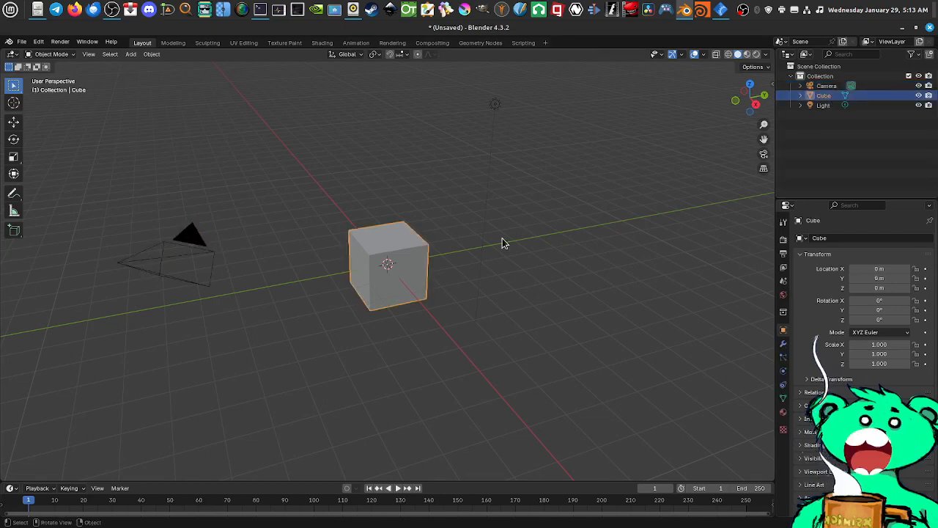
{"action": "scroll", "coordinate": [408, 274], "scroll_direction": "up", "scroll_amount": 4}
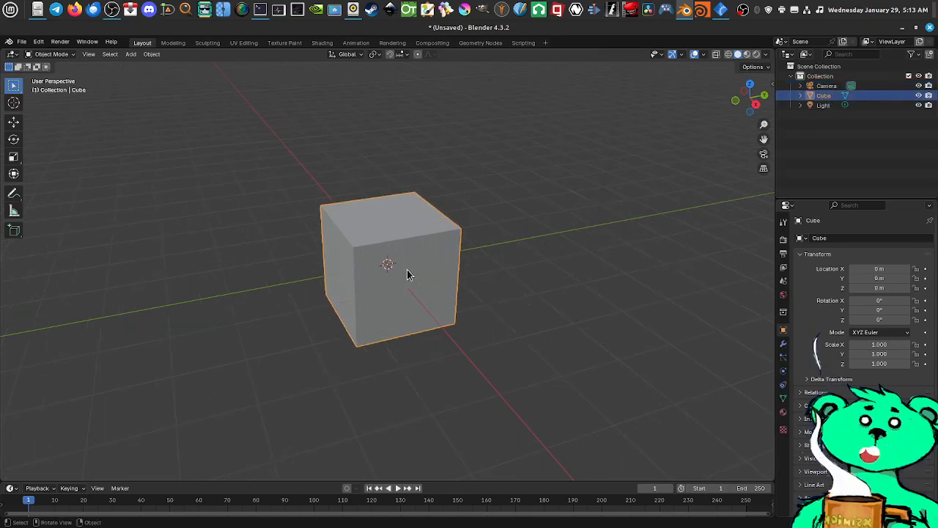
{"action": "scroll", "coordinate": [431, 264], "scroll_direction": "down", "scroll_amount": 3}
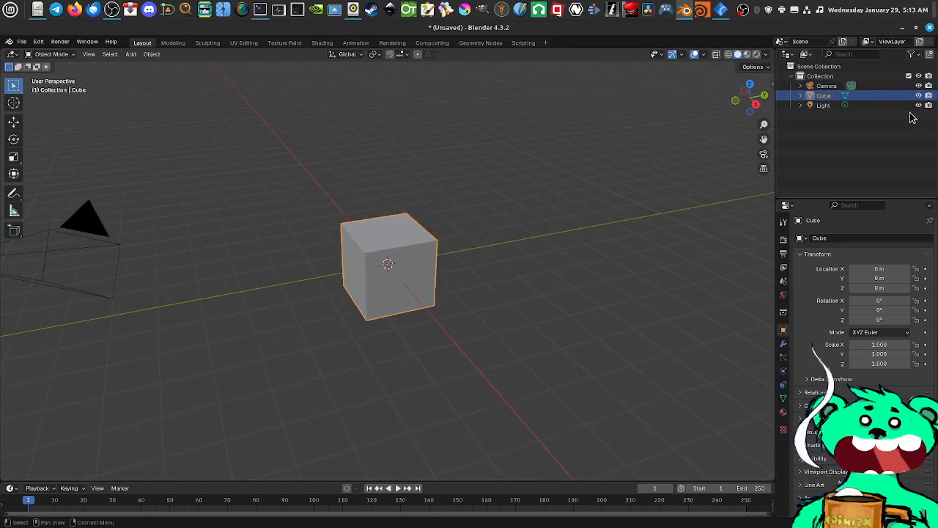
{"action": "scroll", "coordinate": [686, 161], "scroll_direction": "down", "scroll_amount": 3}
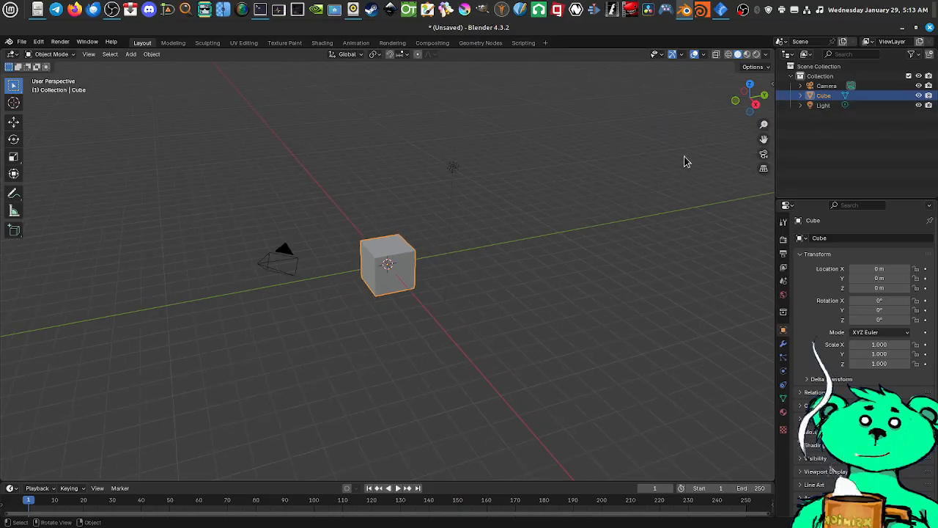
Locate the light, camera and cube by selecting each in the Outliner, finishing with the Collection that contains them
{"action": "left_click", "coordinate": [826, 106]}
{"action": "scroll", "coordinate": [473, 173], "scroll_direction": "up", "scroll_amount": 3}
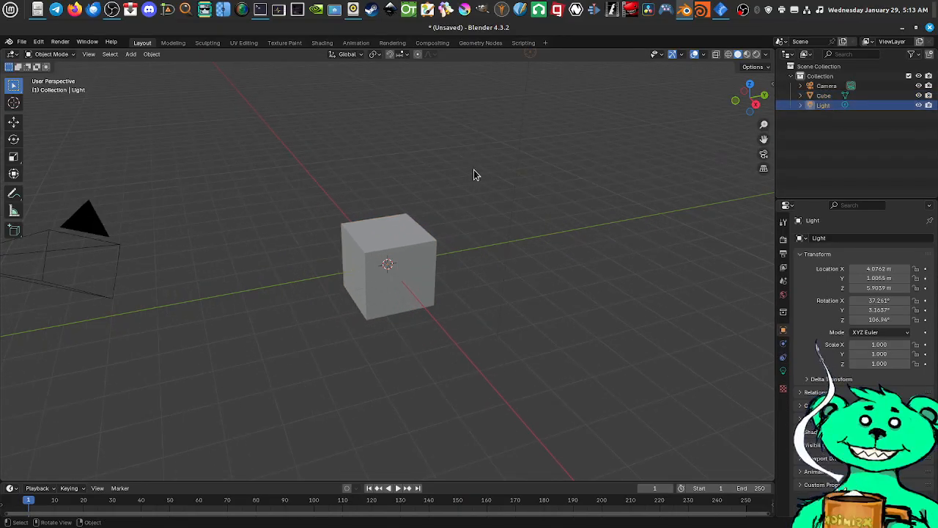
{"action": "scroll", "coordinate": [478, 173], "scroll_direction": "down", "scroll_amount": 1}
{"action": "left_click", "coordinate": [826, 86]}
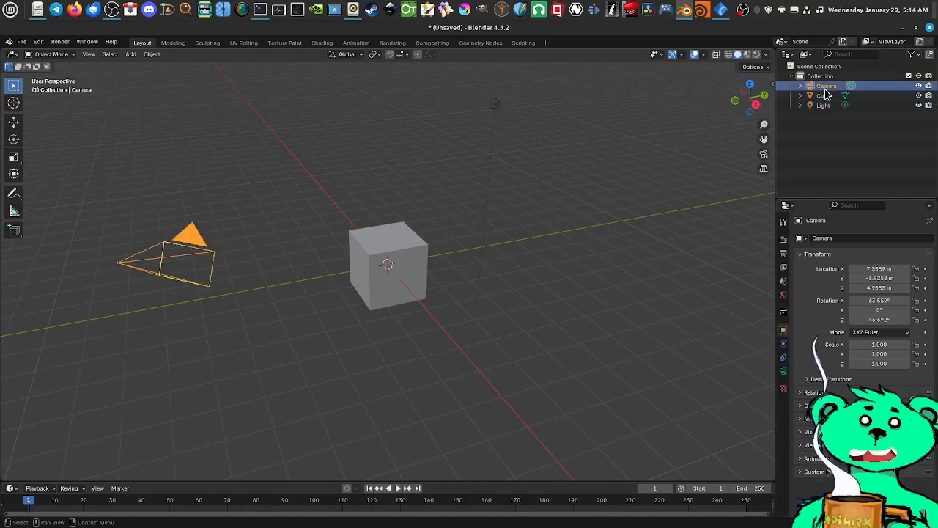
{"action": "left_click", "coordinate": [824, 96]}
{"action": "left_click", "coordinate": [823, 107]}
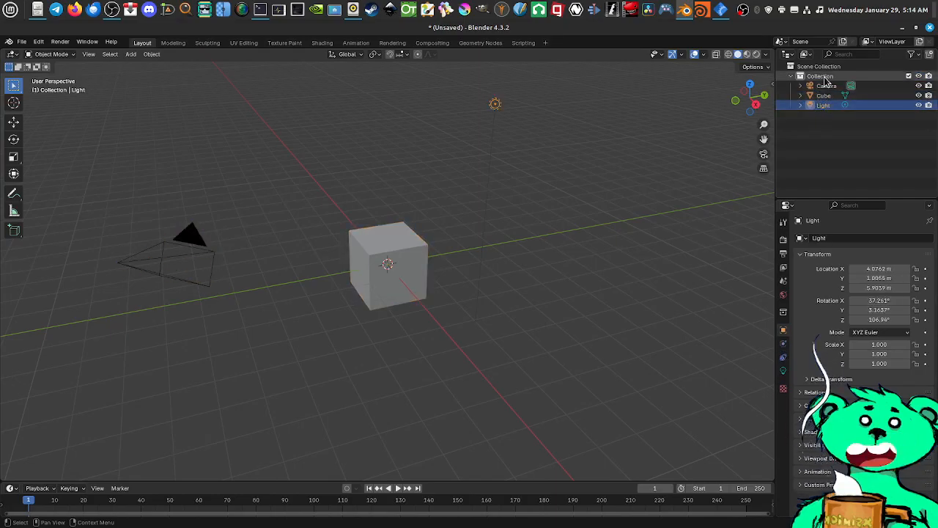
{"action": "left_click", "coordinate": [820, 76]}
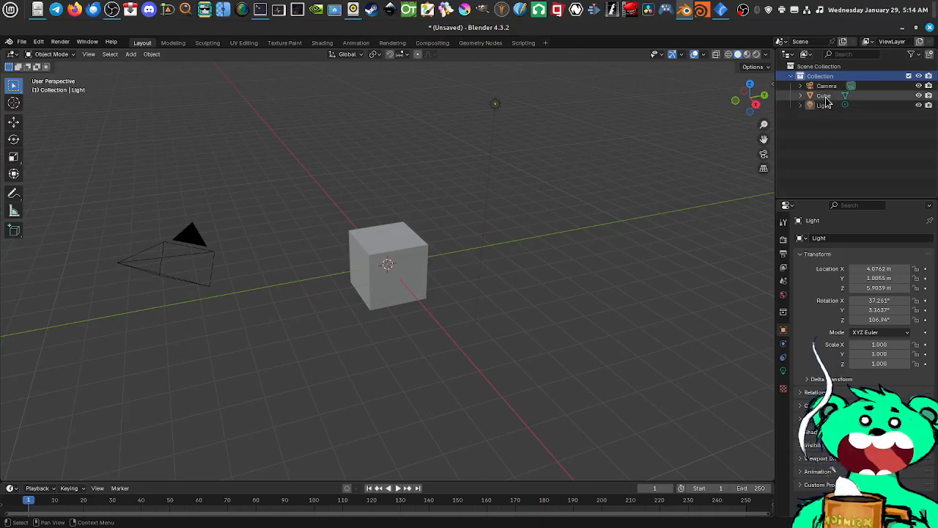
Return to the Shading workspace and make the Outliner taller above the Properties editor
{"action": "left_click", "coordinate": [322, 42]}
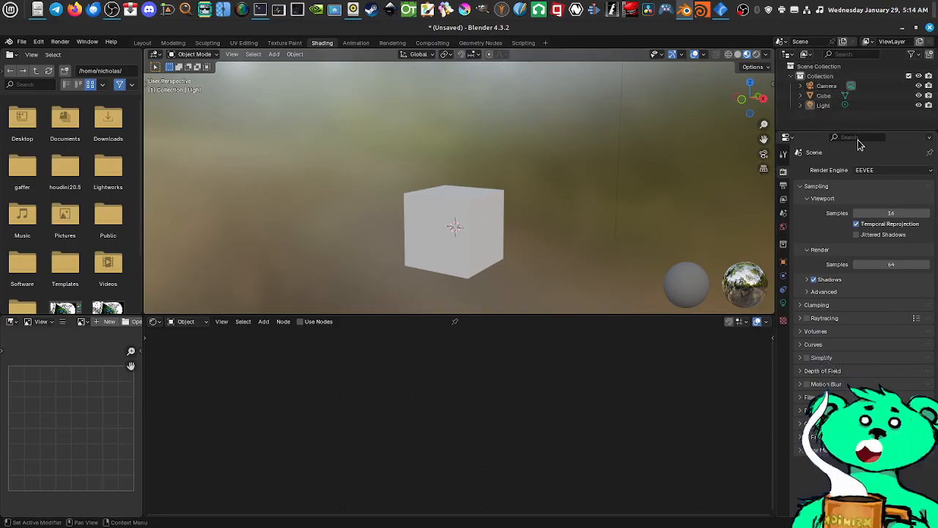
{"action": "left_click_drag", "start_coordinate": [781, 131], "coordinate": [782, 159]}
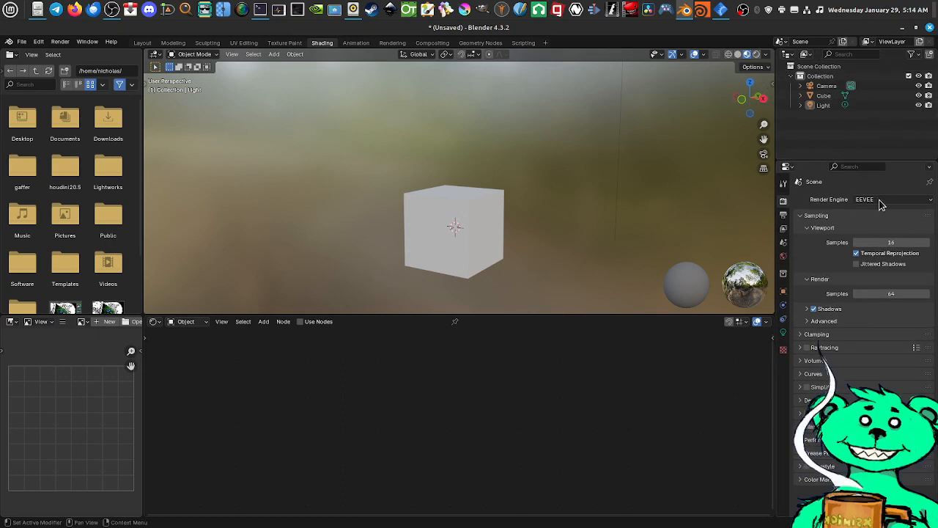
Show the Tool, Render, Output and View Layer properties one after another to review their settings
{"action": "left_click", "coordinate": [783, 185]}
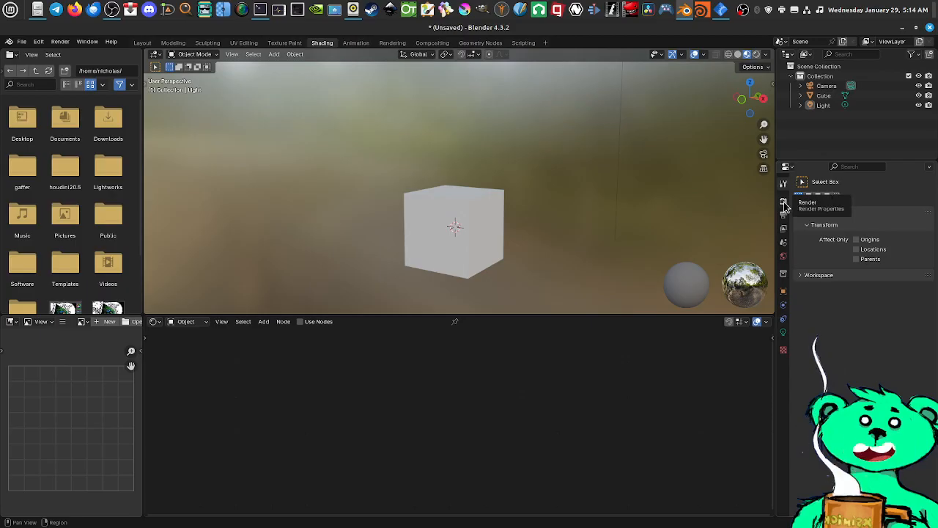
{"action": "left_click", "coordinate": [783, 204]}
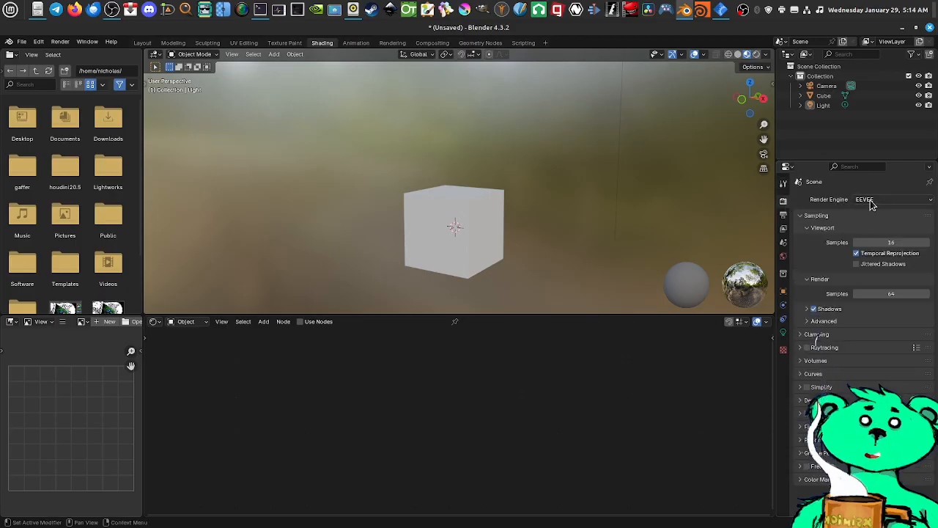
{"action": "left_click", "coordinate": [784, 218]}
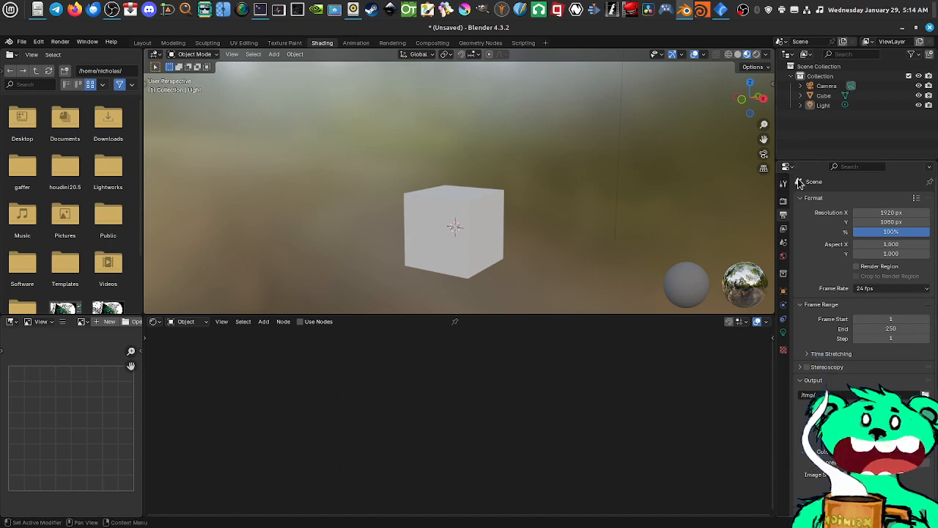
{"action": "left_click", "coordinate": [784, 230]}
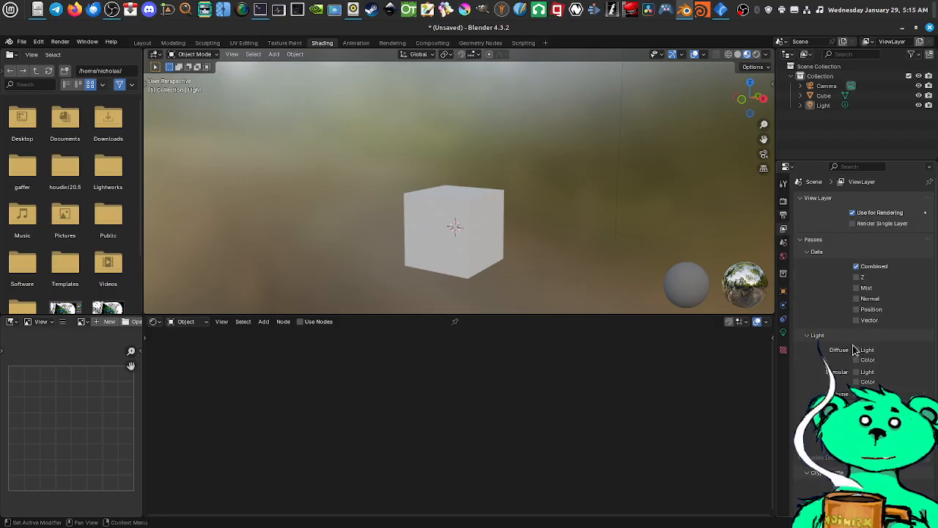
Show the Scene properties, expand the Units settings to review them, and collapse them again
{"action": "left_click", "coordinate": [782, 243]}
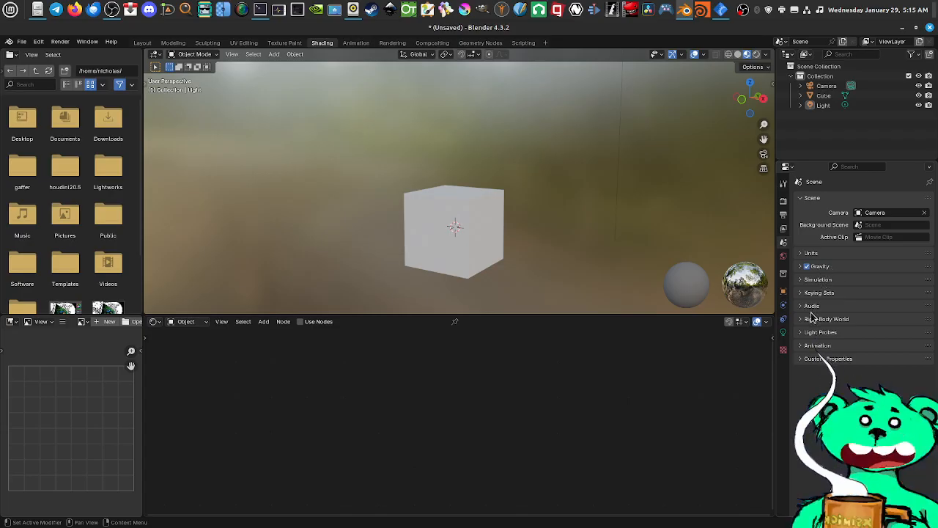
{"action": "left_click", "coordinate": [803, 253]}
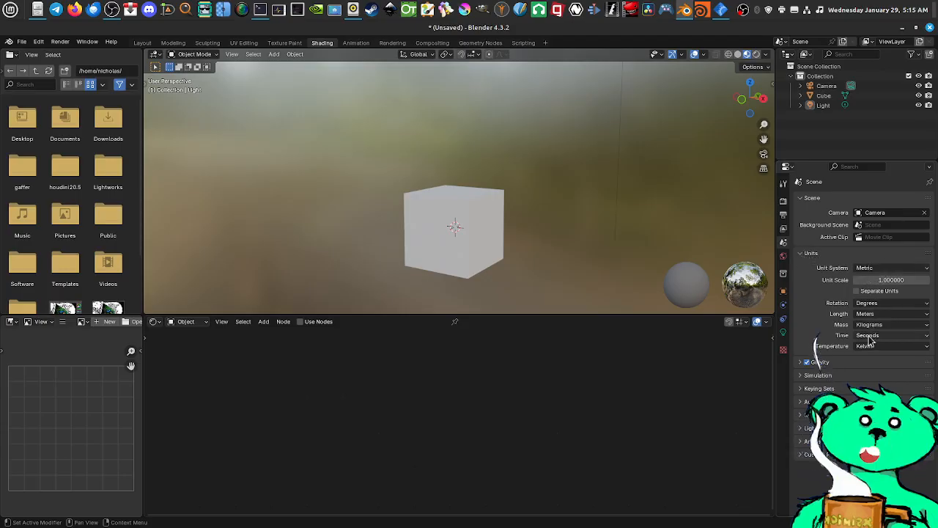
{"action": "left_click", "coordinate": [801, 254]}
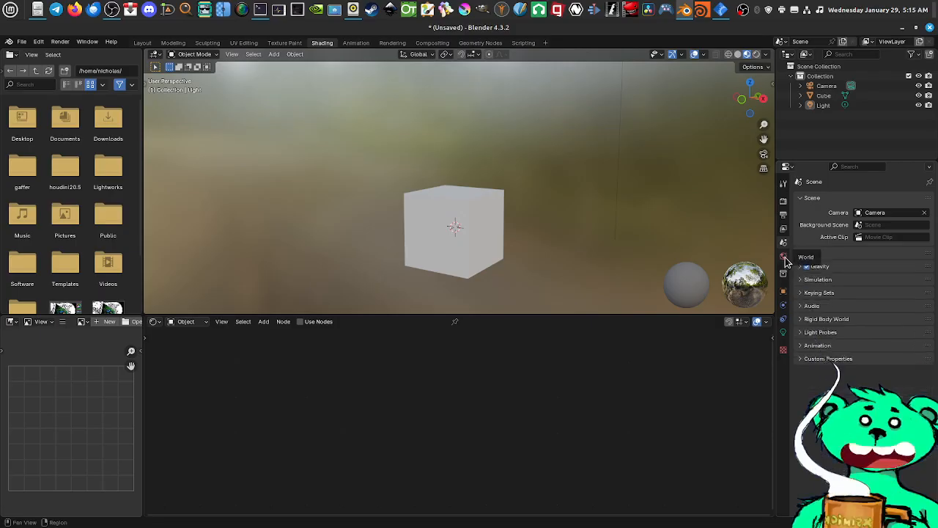
Show the World, Collection and Object properties in turn, and select the cube to display its own object properties
{"action": "left_click", "coordinate": [783, 258]}
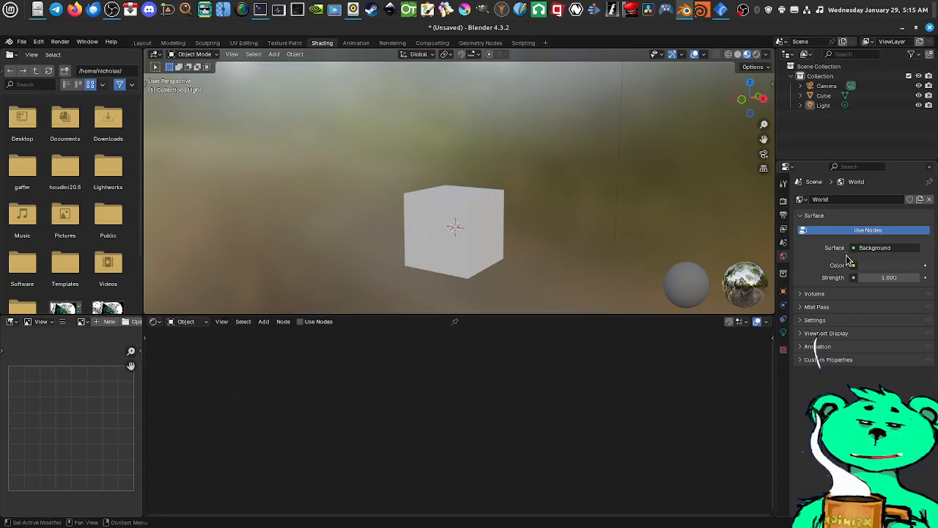
{"action": "left_click", "coordinate": [784, 276]}
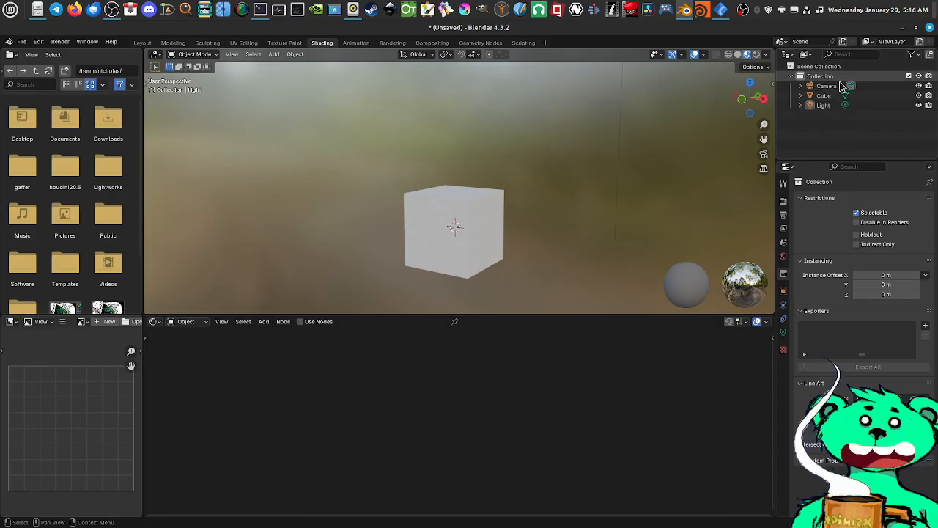
{"action": "left_click", "coordinate": [783, 295]}
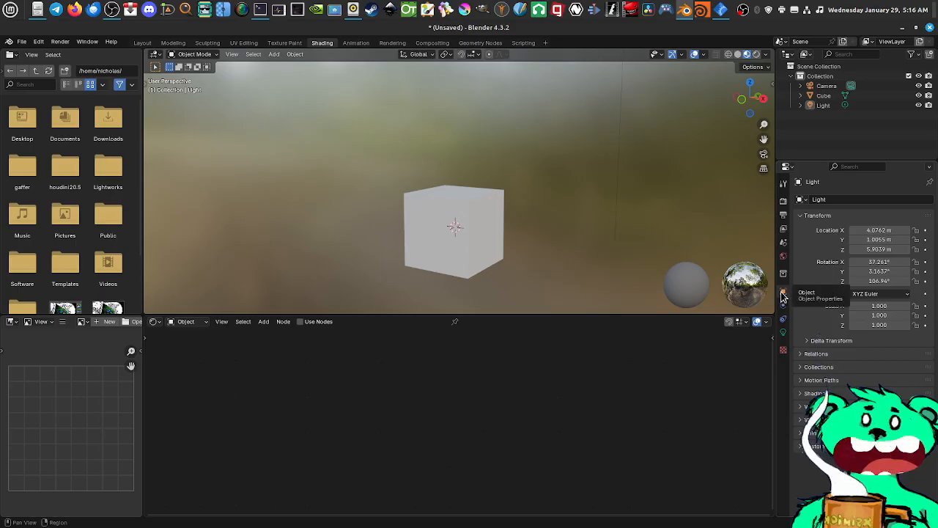
{"action": "left_click", "coordinate": [463, 218]}
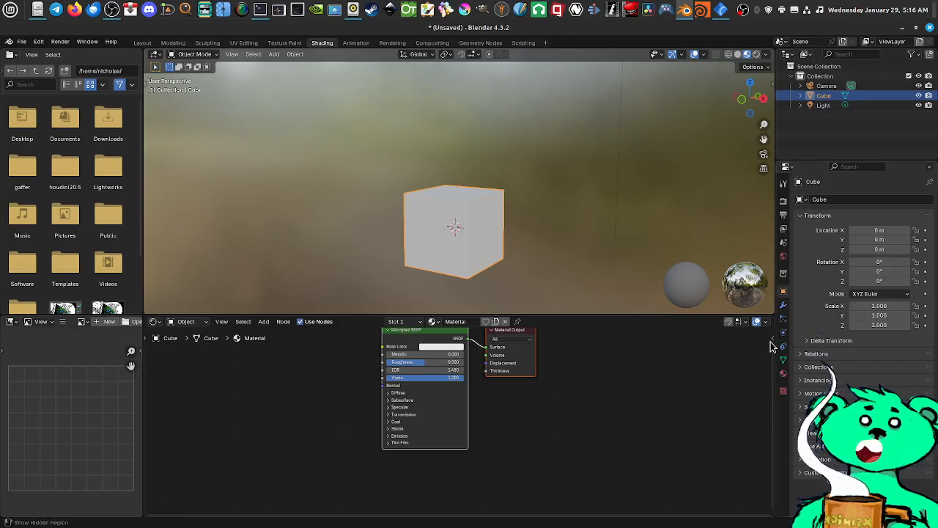
Show the cube's modifier properties, review the modifiers that can be added, and show its particle properties
{"action": "left_click", "coordinate": [783, 305]}
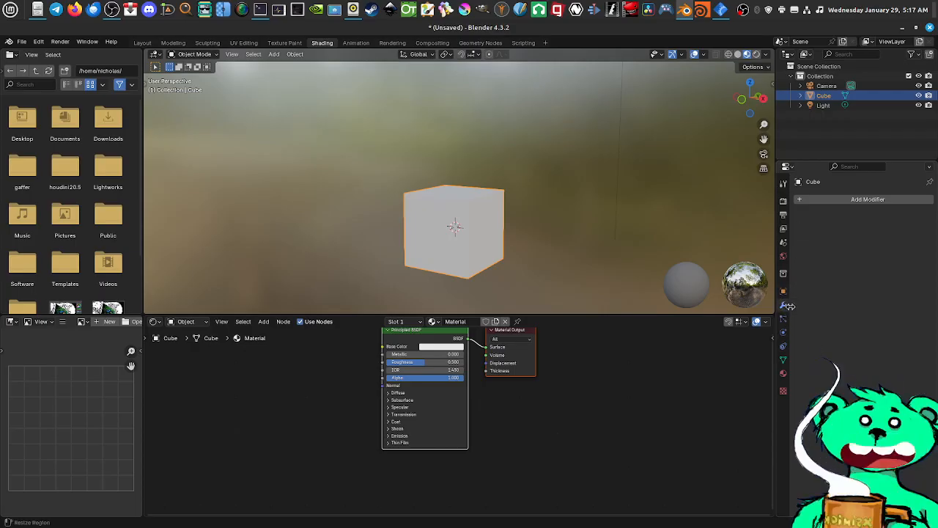
{"action": "left_click", "coordinate": [849, 201]}
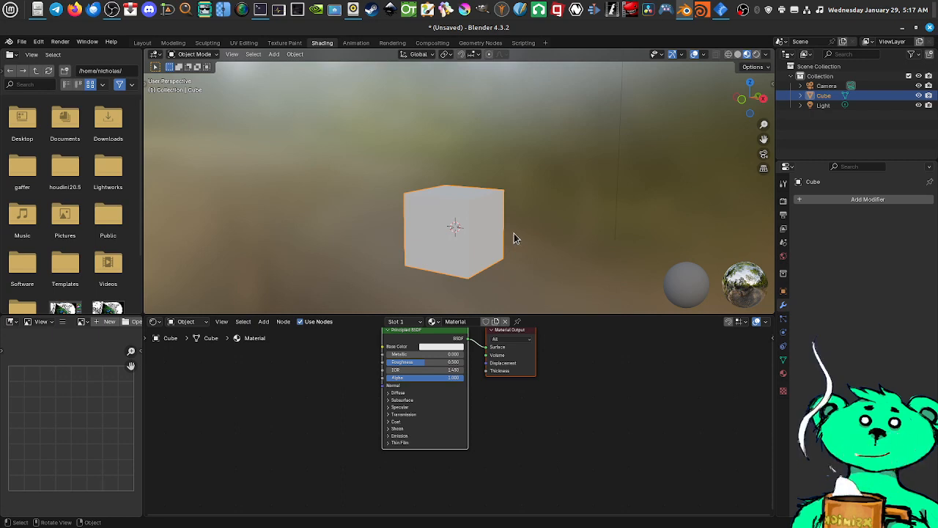
{"action": "left_click", "coordinate": [784, 320]}
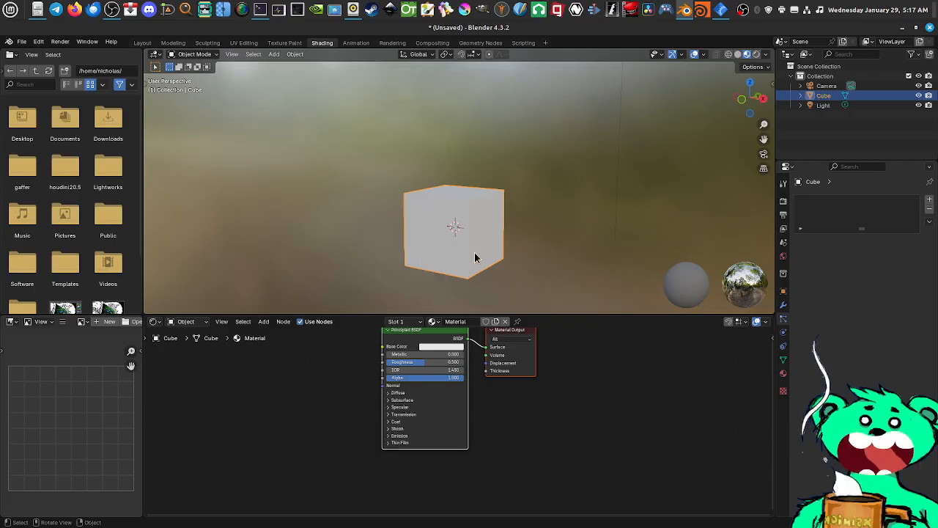
{"action": "mouse_move", "coordinate": [475, 258]}
{"action": "middle_mouse_down"}
{"action": "mouse_move", "coordinate": [469, 243]}
{"action": "mouse_move", "coordinate": [470, 262]}
{"action": "middle_mouse_up"}
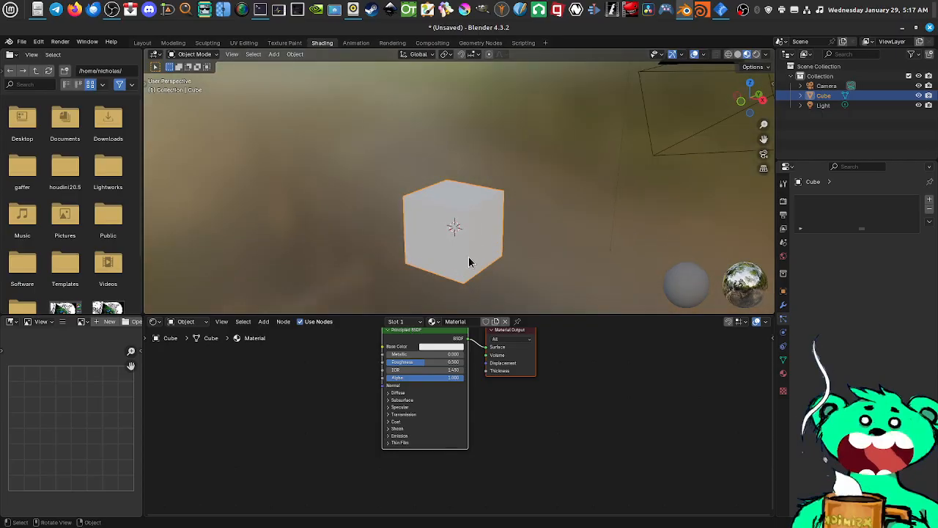
{"action": "scroll", "coordinate": [469, 257], "scroll_direction": "down", "scroll_amount": 2}
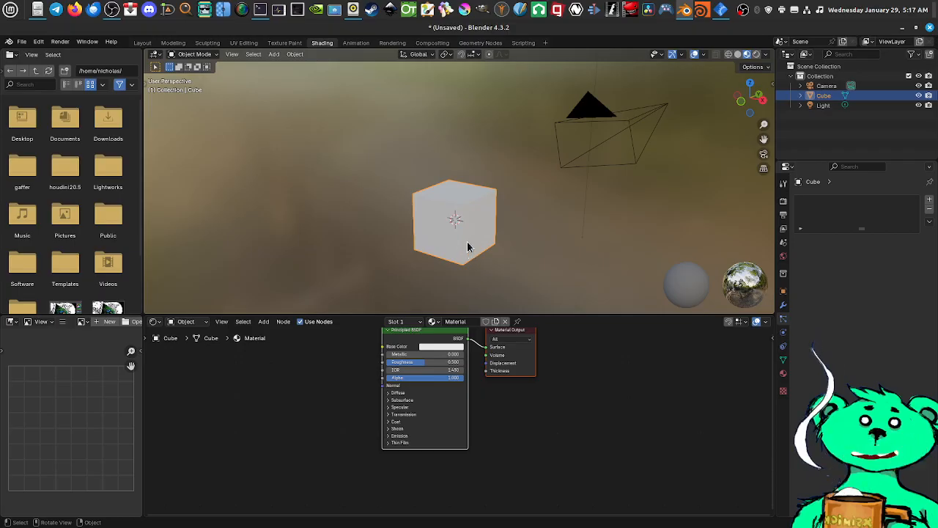
Show the cube's physics, object constraint and mesh data properties one after another to review them
{"action": "left_click", "coordinate": [784, 337]}
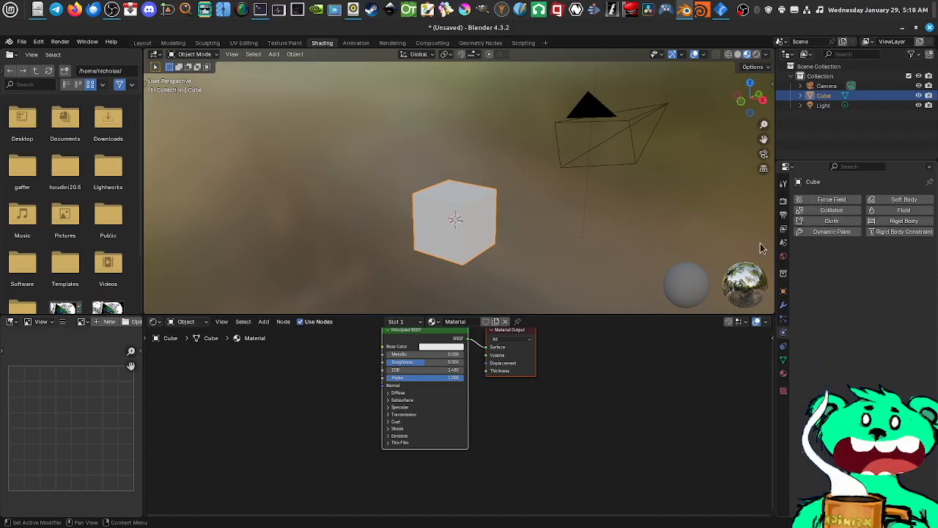
{"action": "left_click", "coordinate": [784, 348]}
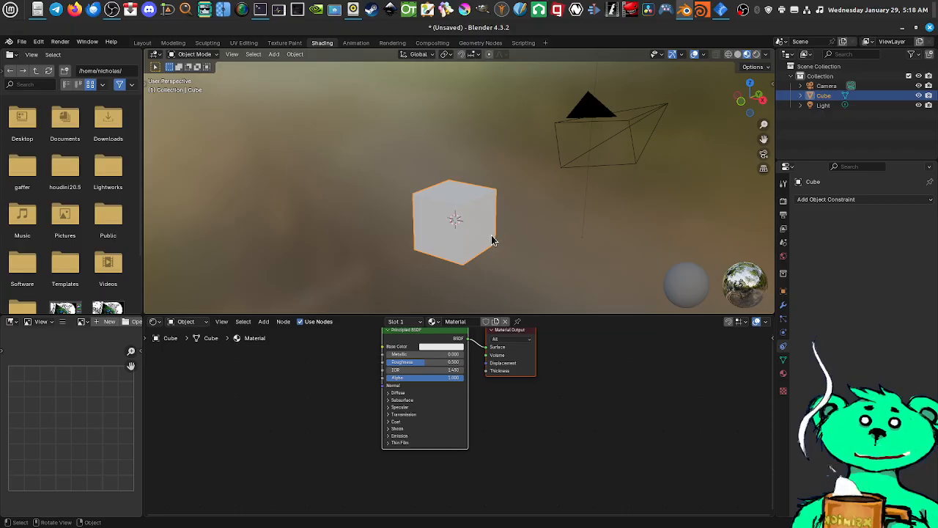
{"action": "left_click", "coordinate": [783, 360]}
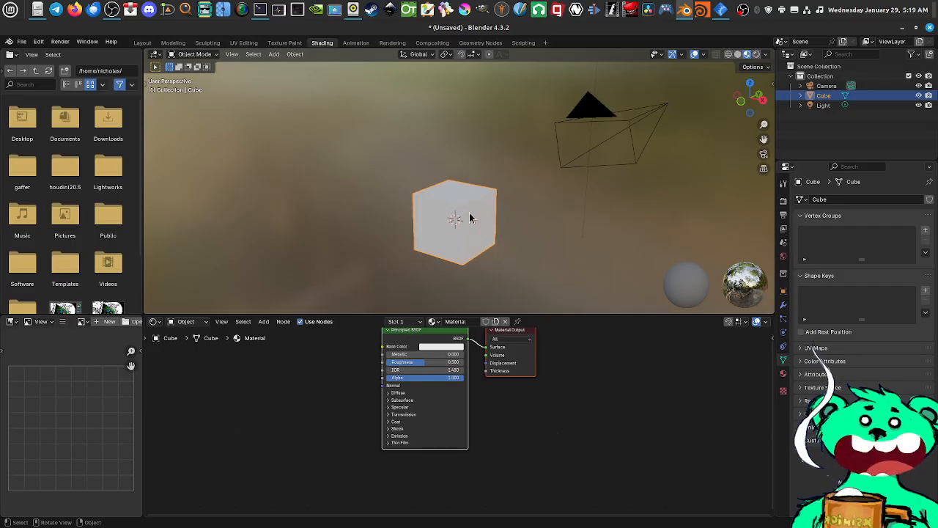
Select the camera to review its lens settings in the data properties, and select the cube again
{"action": "left_click", "coordinate": [596, 115]}
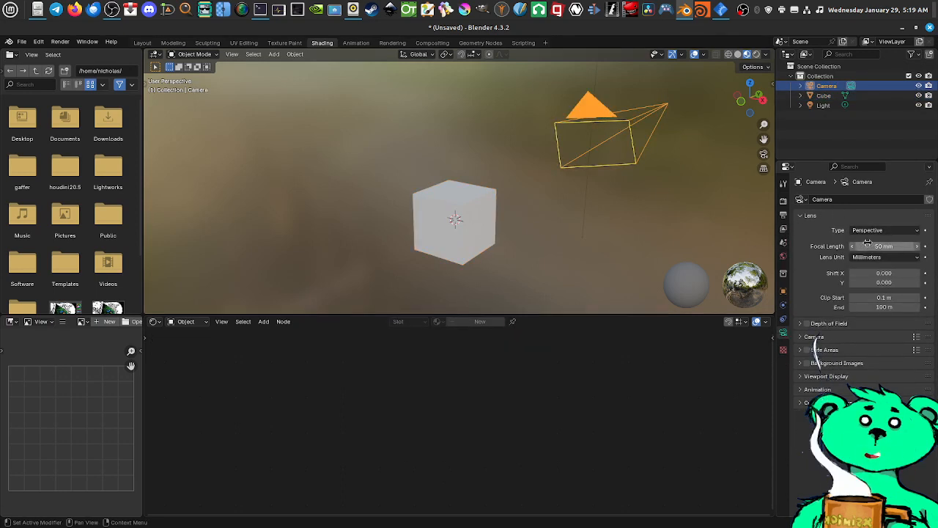
{"action": "left_click_drag", "start_coordinate": [868, 242], "coordinate": [882, 246]}
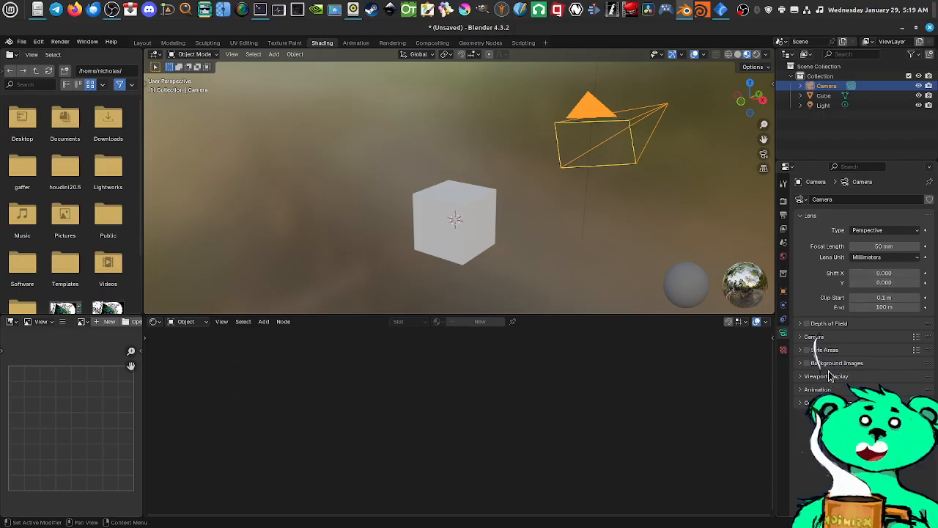
{"action": "left_click", "coordinate": [463, 215]}
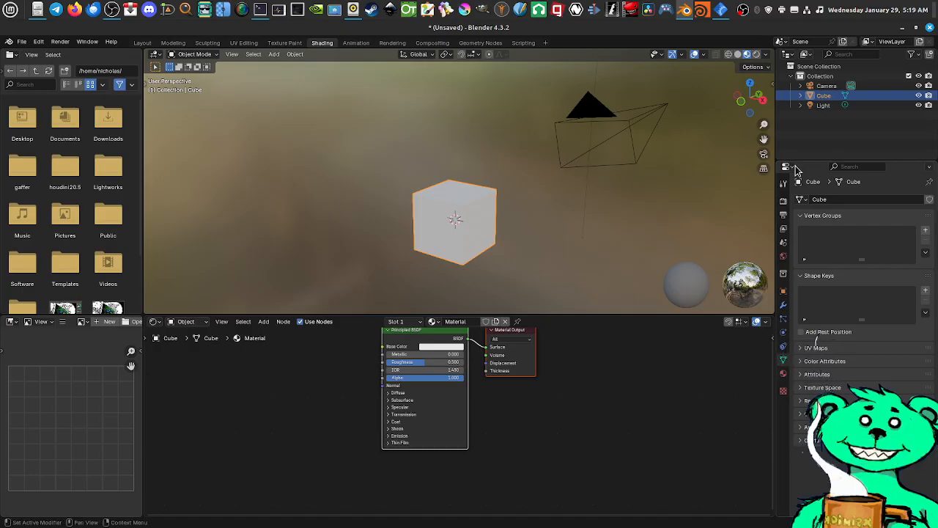
Show the cube's material properties, examine its Principled BSDF and Material Output nodes, and show the texture properties
{"action": "left_click", "coordinate": [783, 375]}
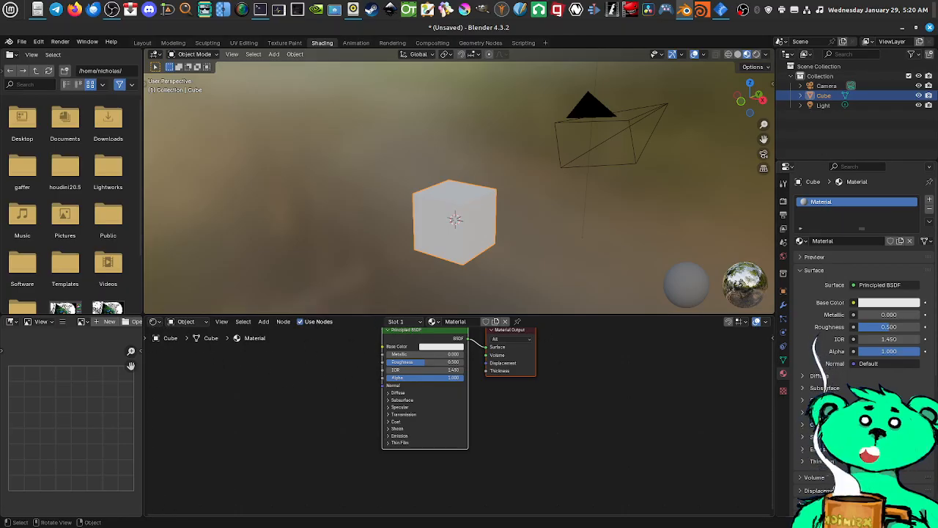
{"action": "mouse_move", "coordinate": [384, 179]}
{"action": "middle_mouse_down"}
{"action": "mouse_move", "coordinate": [382, 199]}
{"action": "mouse_move", "coordinate": [387, 193]}
{"action": "middle_mouse_up"}
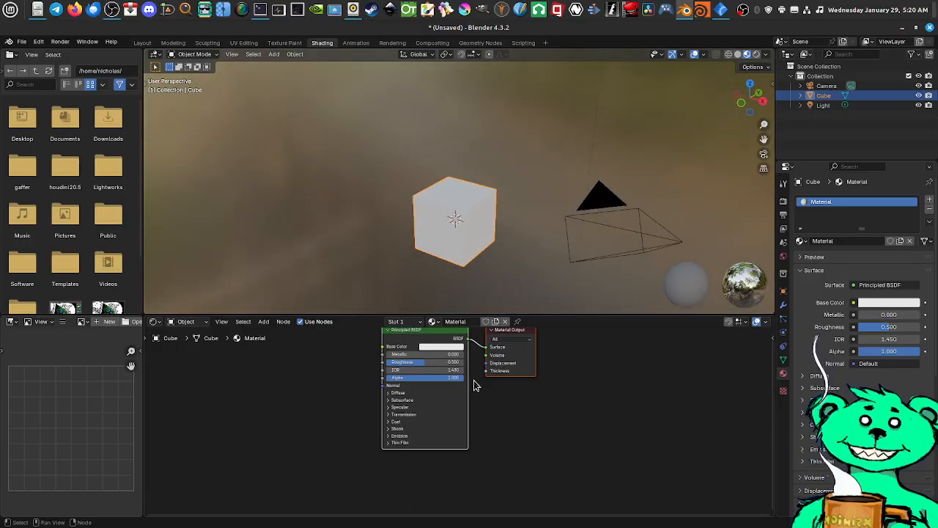
{"action": "key", "text": "Home"}
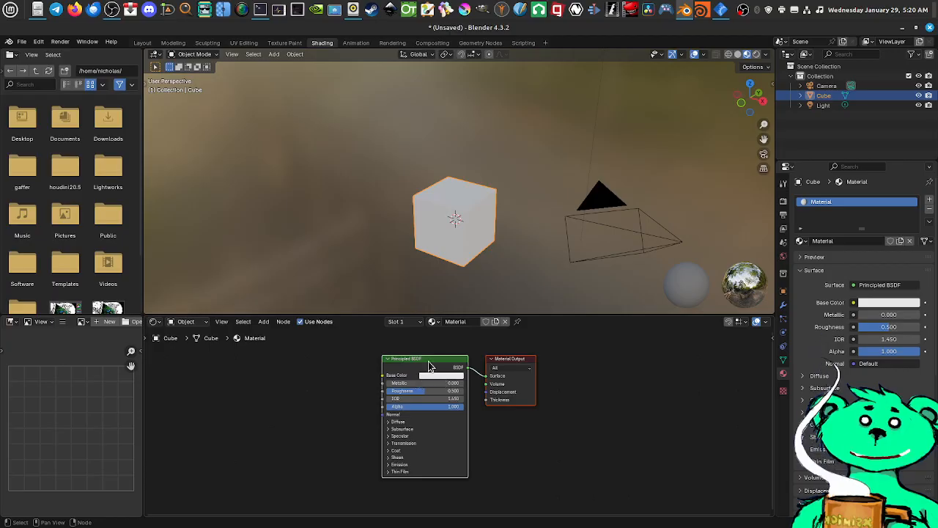
{"action": "middle_click_drag", "start_coordinate": [368, 375], "coordinate": [386, 382]}
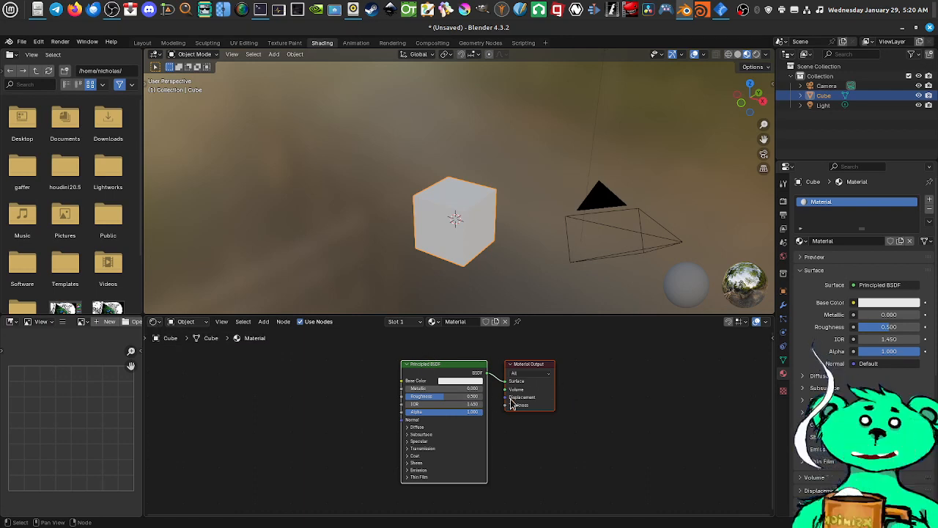
{"action": "middle_click_drag", "start_coordinate": [528, 392], "coordinate": [602, 400]}
{"action": "scroll", "coordinate": [611, 406], "scroll_direction": "down", "scroll_amount": 1}
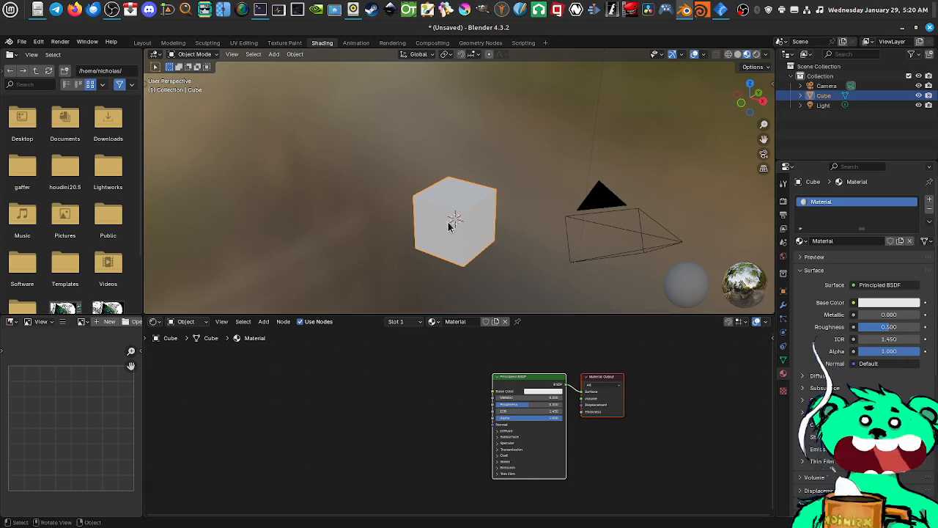
{"action": "scroll", "coordinate": [469, 241], "scroll_direction": "up", "scroll_amount": 2}
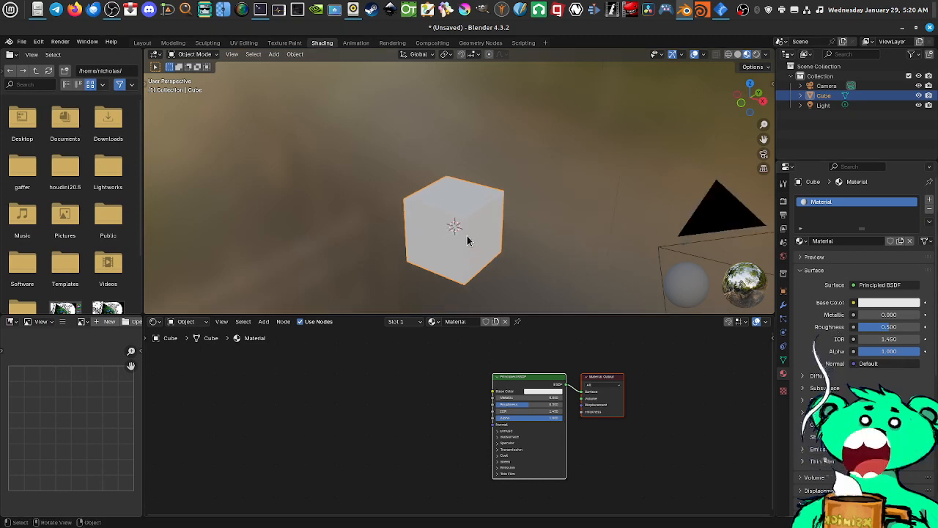
{"action": "scroll", "coordinate": [481, 233], "scroll_direction": "down", "scroll_amount": 2}
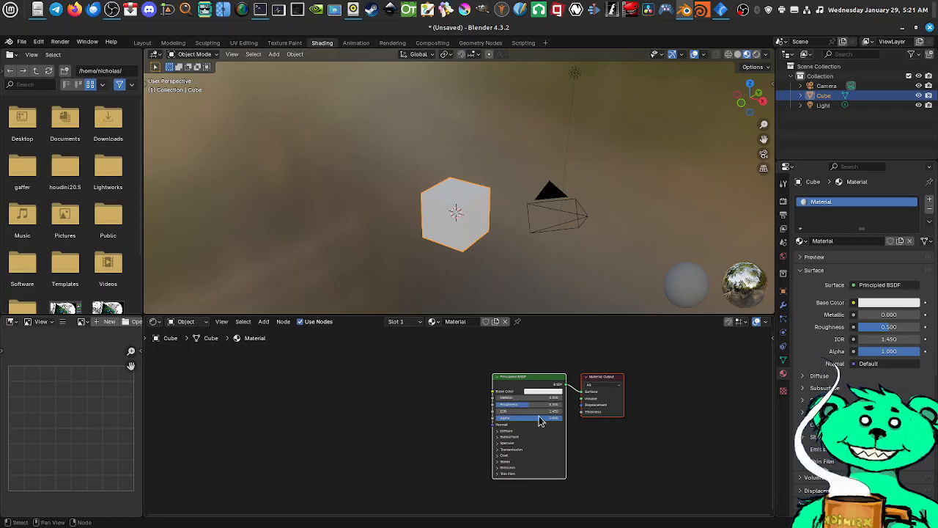
{"action": "middle_click_drag", "start_coordinate": [471, 423], "coordinate": [503, 419]}
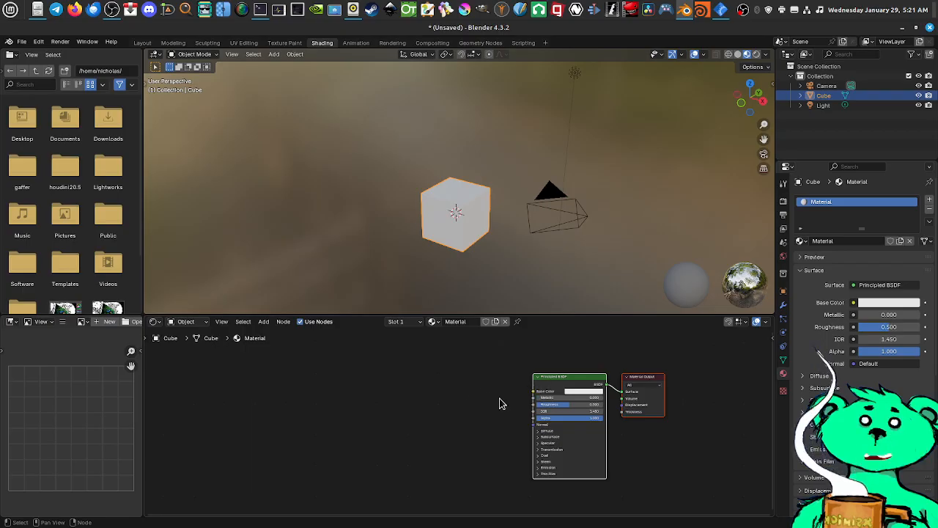
{"action": "middle_click_drag", "start_coordinate": [534, 423], "coordinate": [516, 434]}
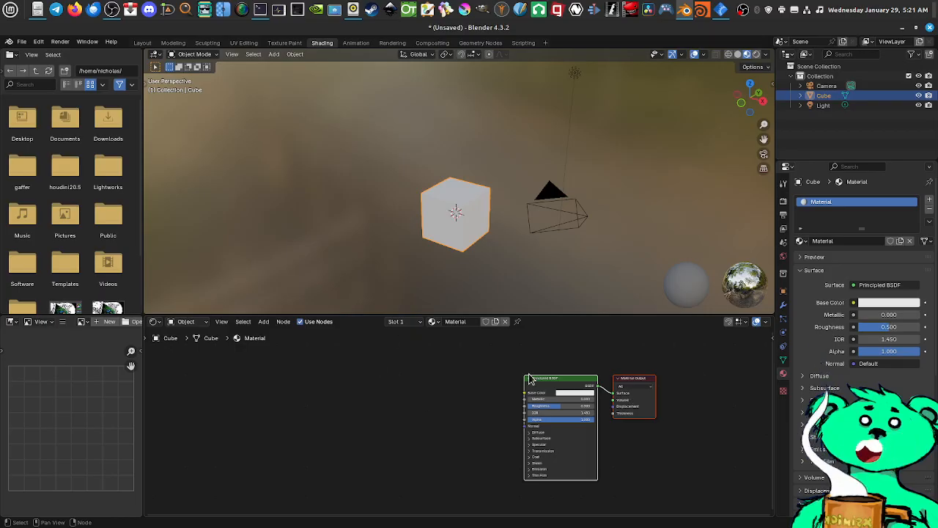
{"action": "left_click", "coordinate": [782, 390]}
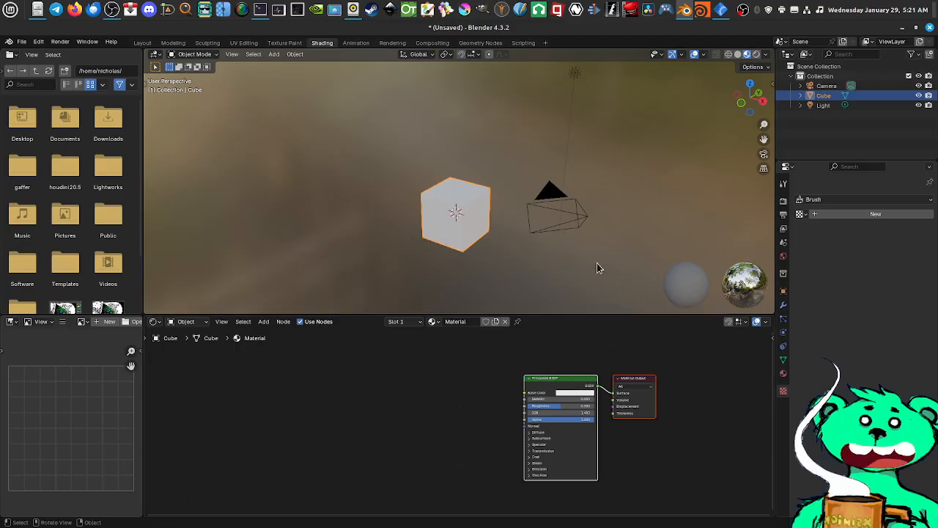
Switch to the Animation workspace and look at the cube from several angles
{"action": "left_click", "coordinate": [352, 42]}
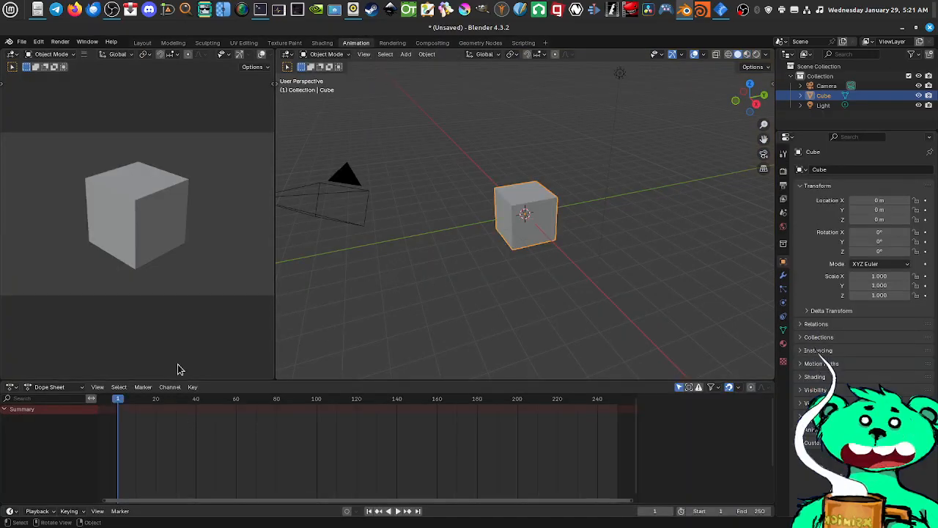
{"action": "scroll", "coordinate": [529, 260], "scroll_direction": "up", "scroll_amount": 4}
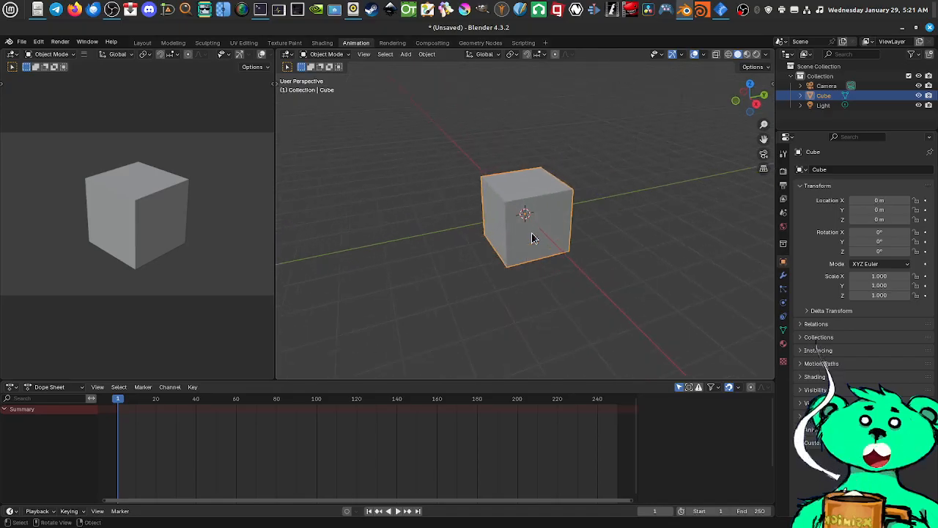
{"action": "middle_click_drag", "start_coordinate": [529, 271], "coordinate": [537, 244]}
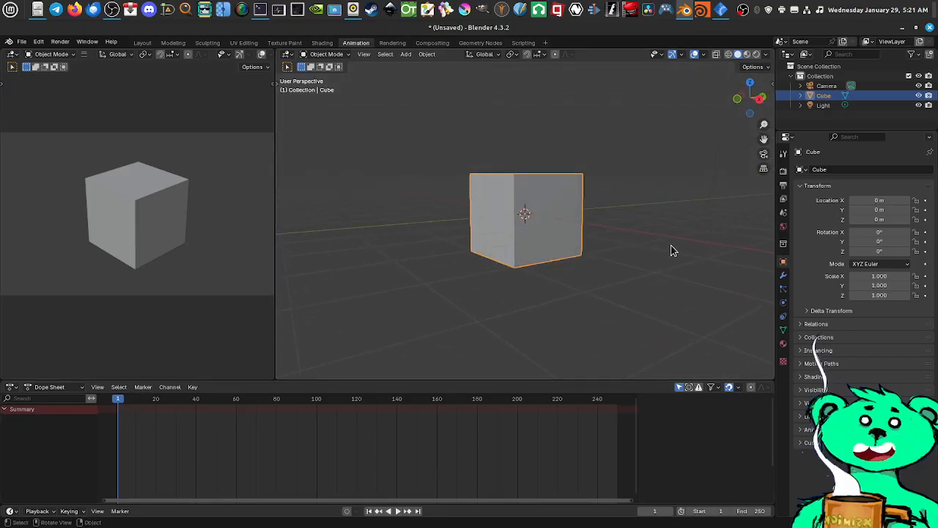
{"action": "middle_click_drag", "start_coordinate": [562, 235], "coordinate": [521, 264]}
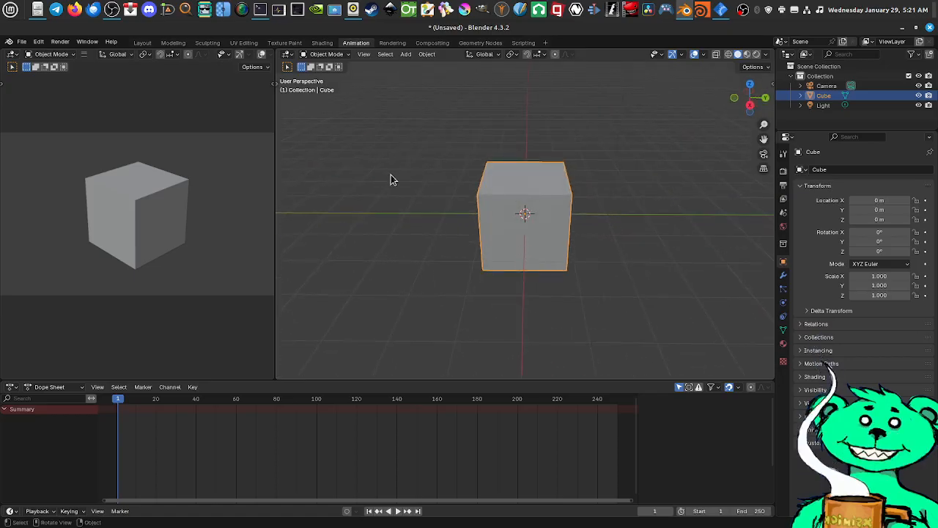
With the Move tool, shift the cube about 2.1 m along Y and back near the origin, and keyframe its transforms at frame 1
{"action": "left_click", "coordinate": [278, 87]}
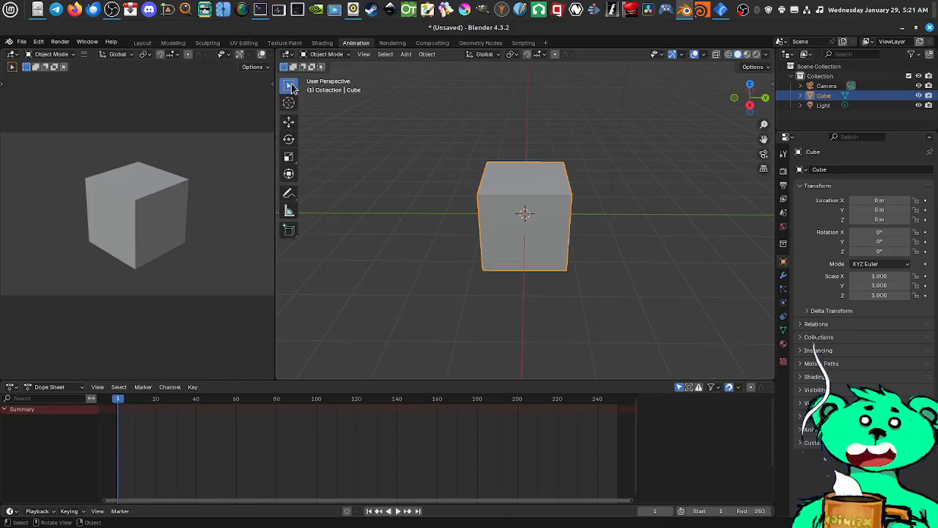
{"action": "left_click", "coordinate": [291, 123]}
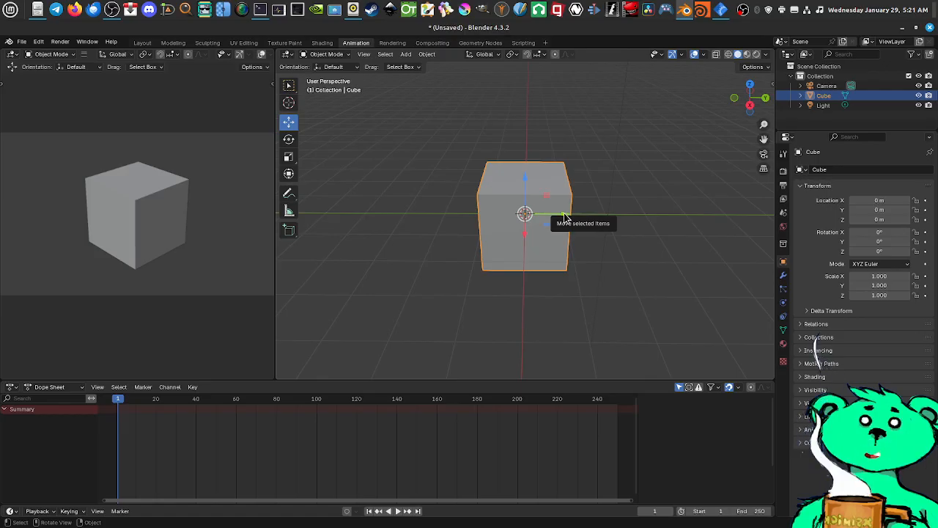
{"action": "left_click_drag", "start_coordinate": [565, 218], "coordinate": [646, 219]}
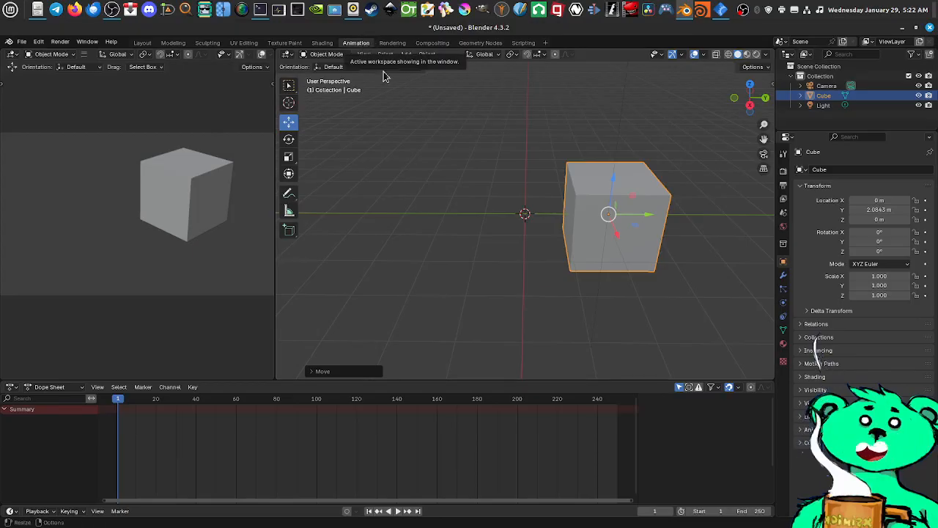
{"action": "left_click_drag", "start_coordinate": [642, 218], "coordinate": [562, 215]}
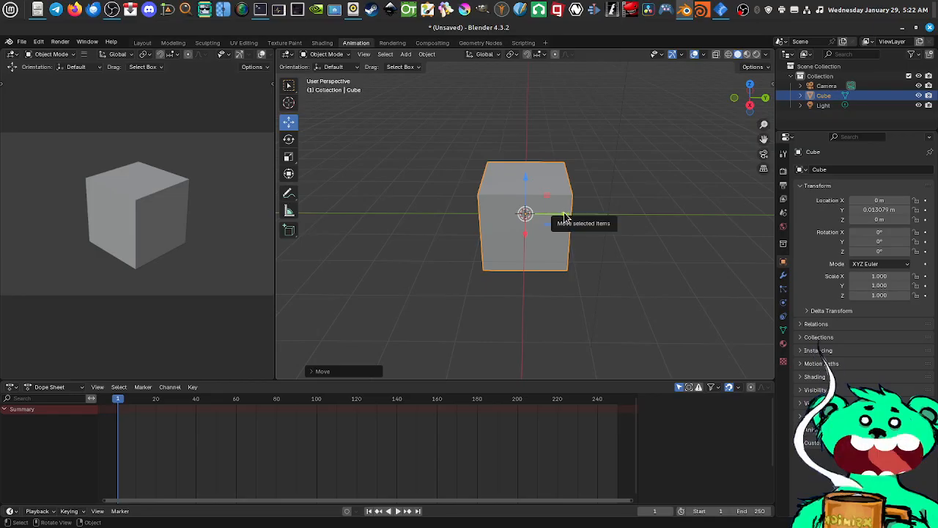
{"action": "left_click_drag", "start_coordinate": [565, 217], "coordinate": [563, 214]}
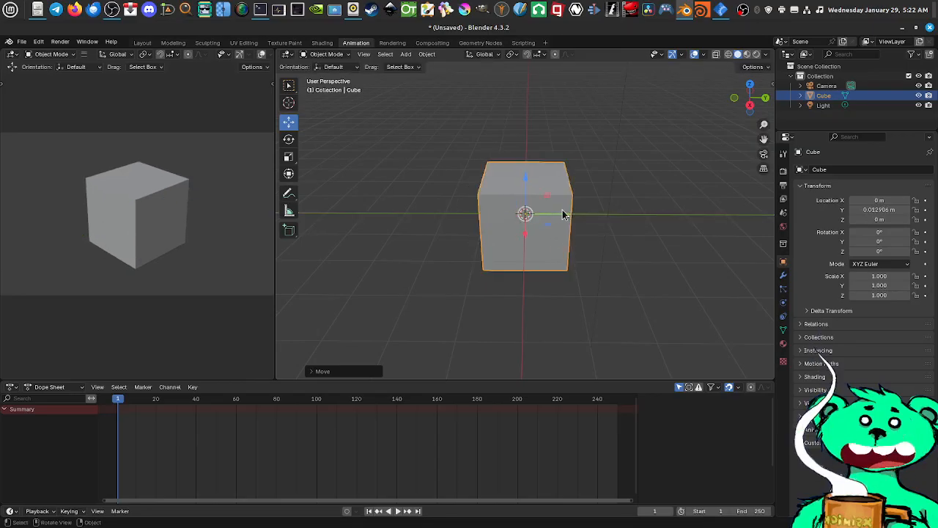
{"action": "key", "text": "i"}
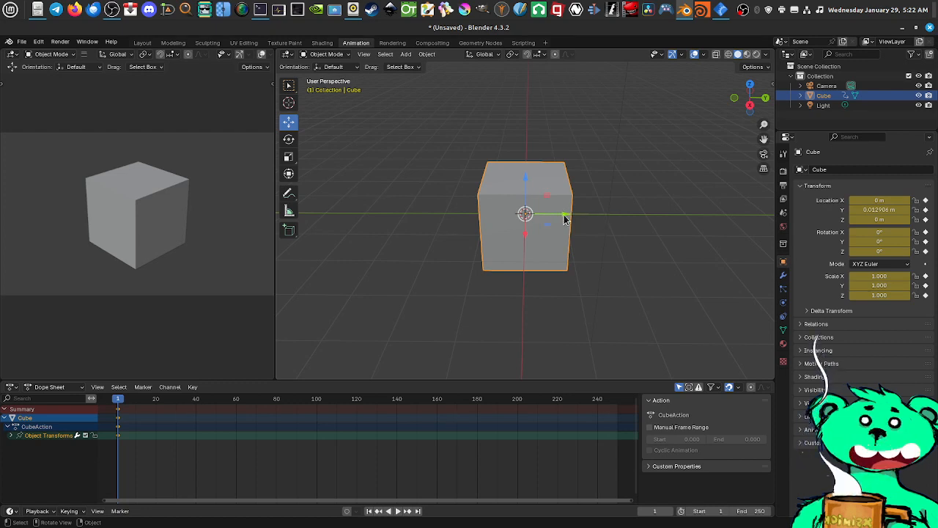
Raise the cube about 3.06 m along the Z axis without inserting a keyframe
{"action": "left_click_drag", "start_coordinate": [525, 180], "coordinate": [513, 47]}
{"action": "scroll", "coordinate": [115, 193], "scroll_direction": "down", "scroll_amount": 3}
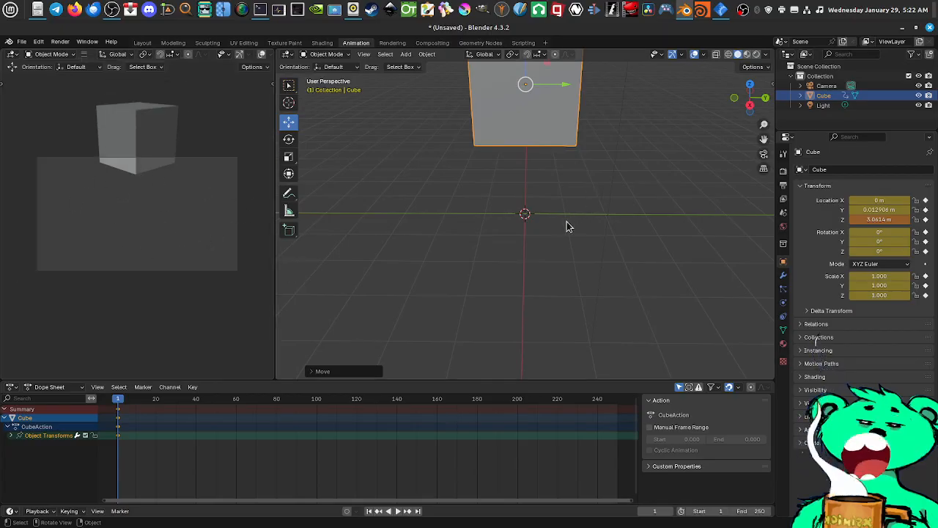
{"action": "middle_click_drag", "start_coordinate": [565, 192], "coordinate": [599, 215]}
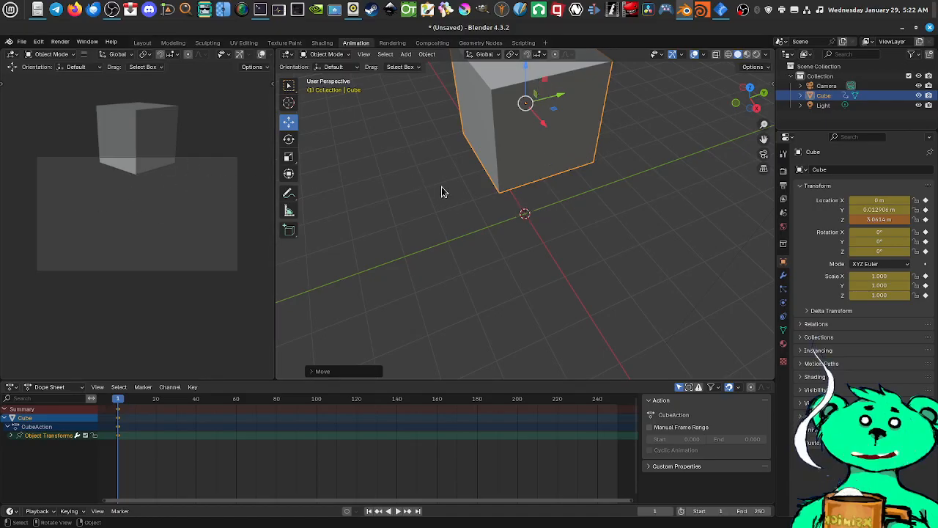
Play the animation briefly and set the current frame to 20 in the Dope Sheet
{"action": "key", "text": "space"}
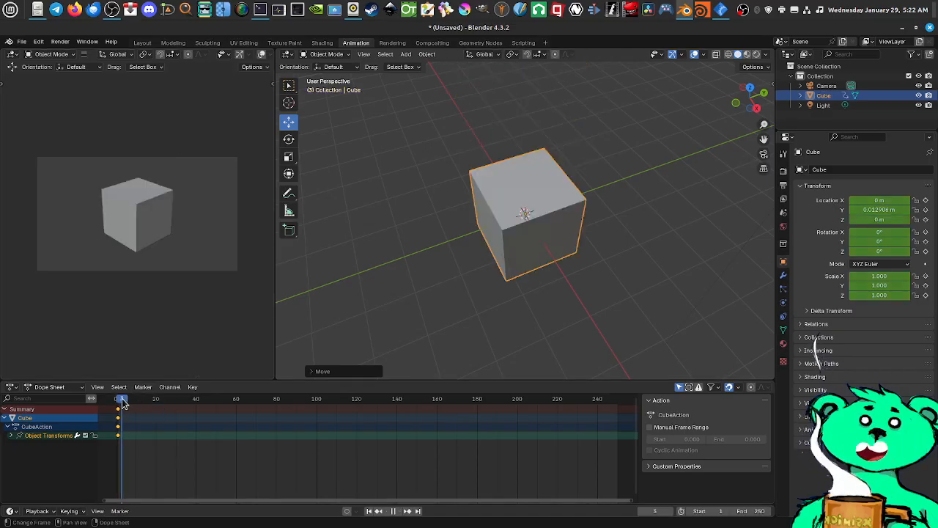
{"action": "left_click_drag", "start_coordinate": [121, 404], "coordinate": [158, 409]}
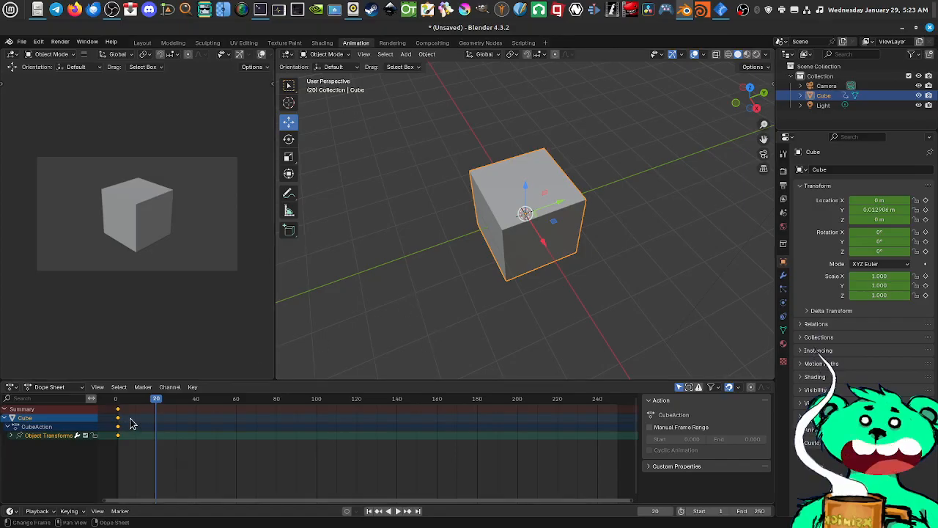
At frame 20, raise the cube about 2.56 m along the Z axis and keyframe its transforms
{"action": "mouse_move", "coordinate": [154, 406]}
{"action": "left_mouse_down"}
{"action": "mouse_move", "coordinate": [115, 405]}
{"action": "mouse_move", "coordinate": [154, 405]}
{"action": "left_mouse_up"}
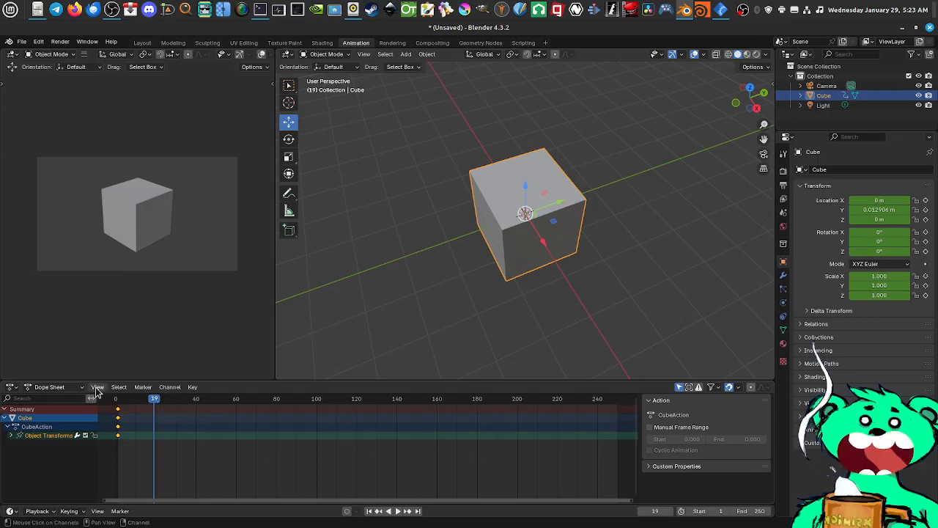
{"action": "left_click", "coordinate": [155, 400]}
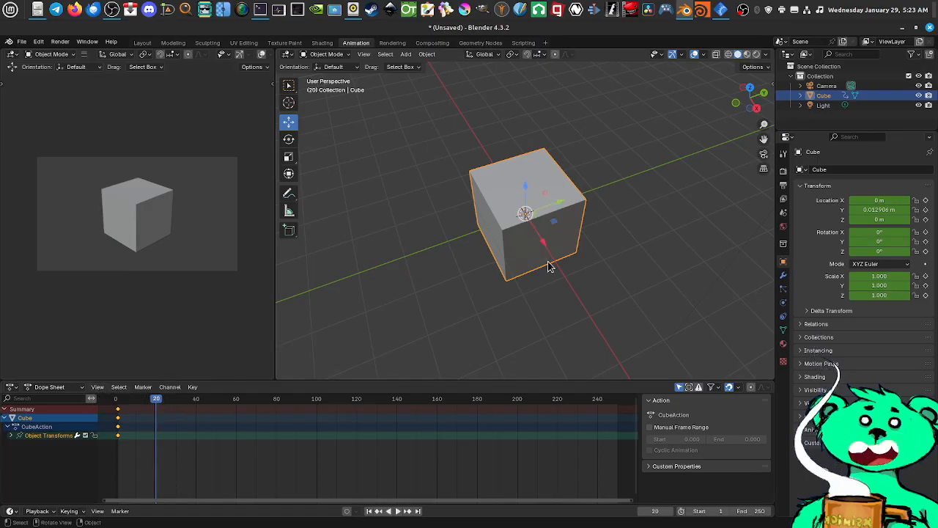
{"action": "left_click_drag", "start_coordinate": [530, 187], "coordinate": [555, 113]}
{"action": "key", "text": "i"}
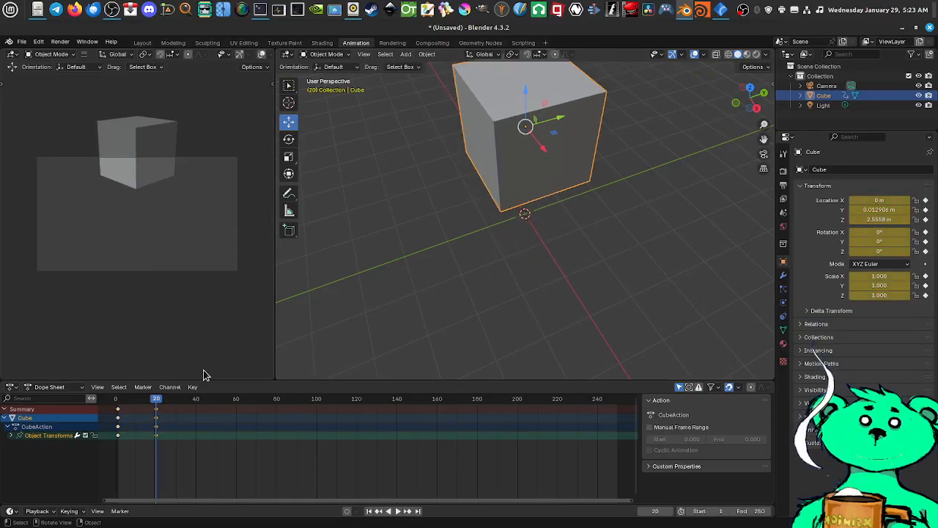
Scrub back to frame 4, replay the cube's rise several times from the early frames, and stop to view it from other angles
{"action": "key", "text": "space"}
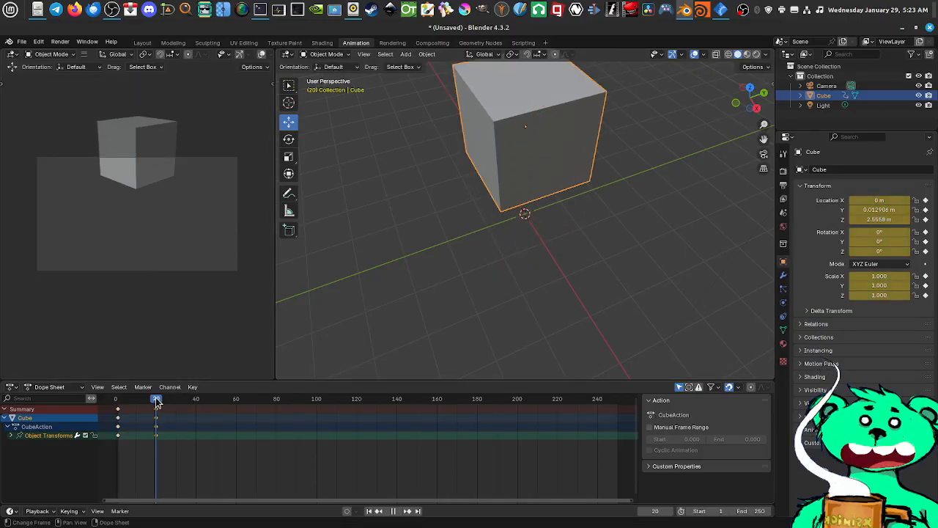
{"action": "left_click_drag", "start_coordinate": [156, 400], "coordinate": [123, 412]}
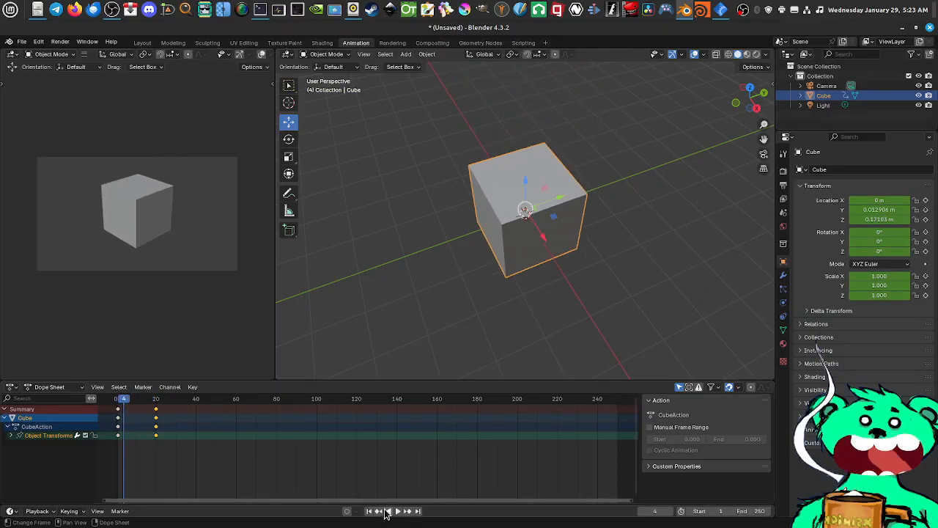
{"action": "left_click", "coordinate": [398, 512]}
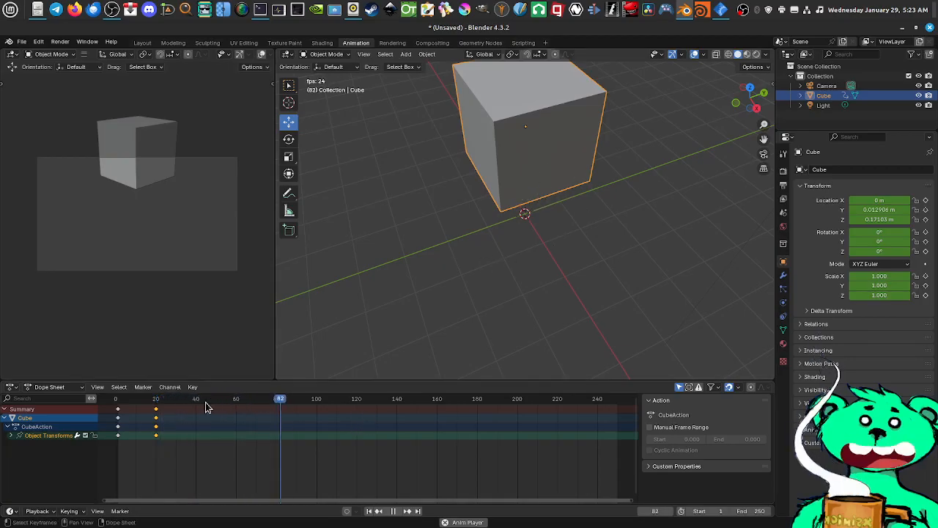
{"action": "left_click", "coordinate": [123, 404]}
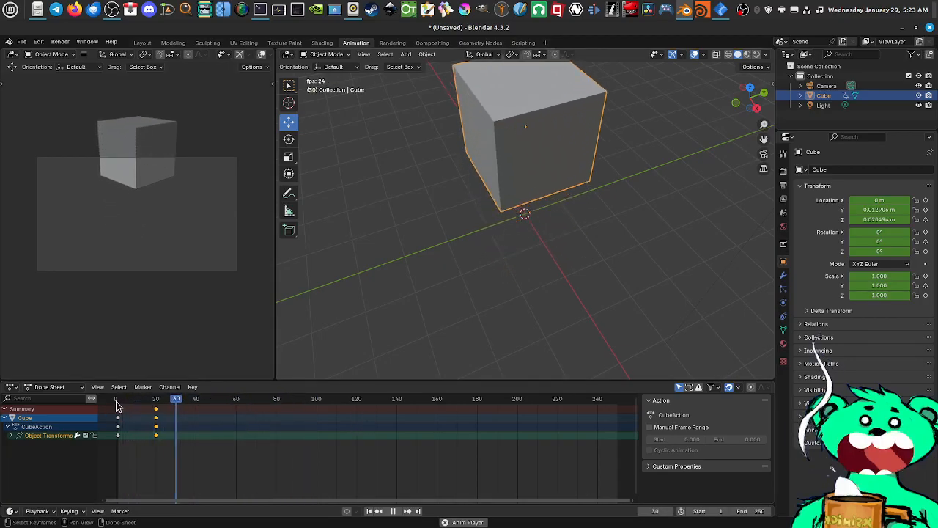
{"action": "left_click", "coordinate": [118, 401]}
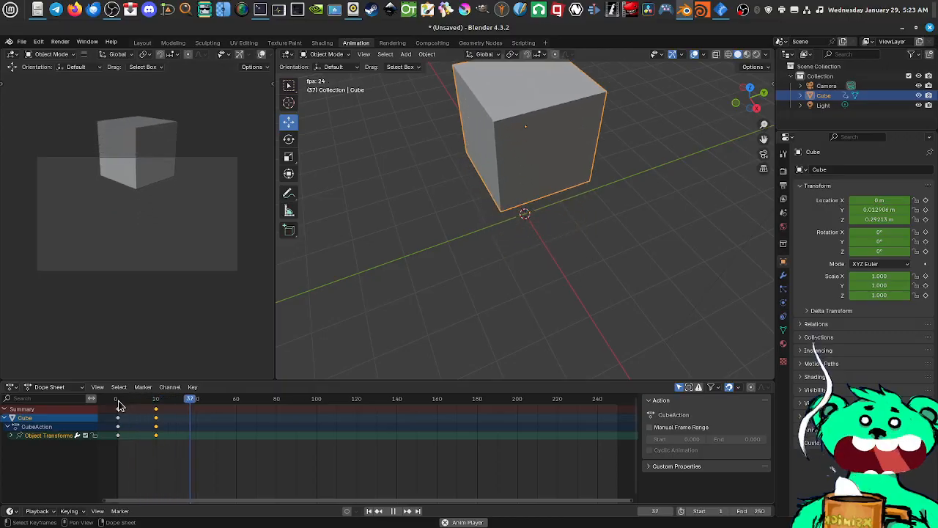
{"action": "left_click", "coordinate": [393, 511]}
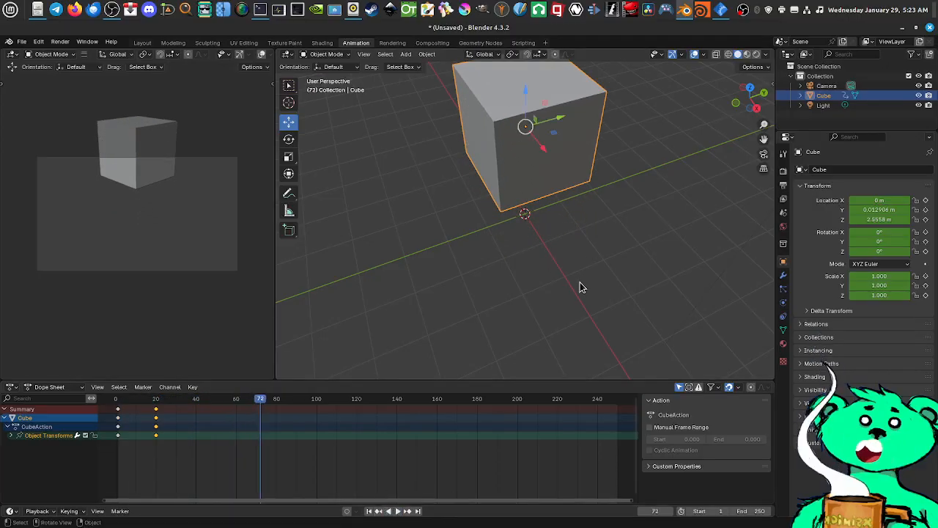
{"action": "middle_click_drag", "start_coordinate": [580, 284], "coordinate": [535, 285]}
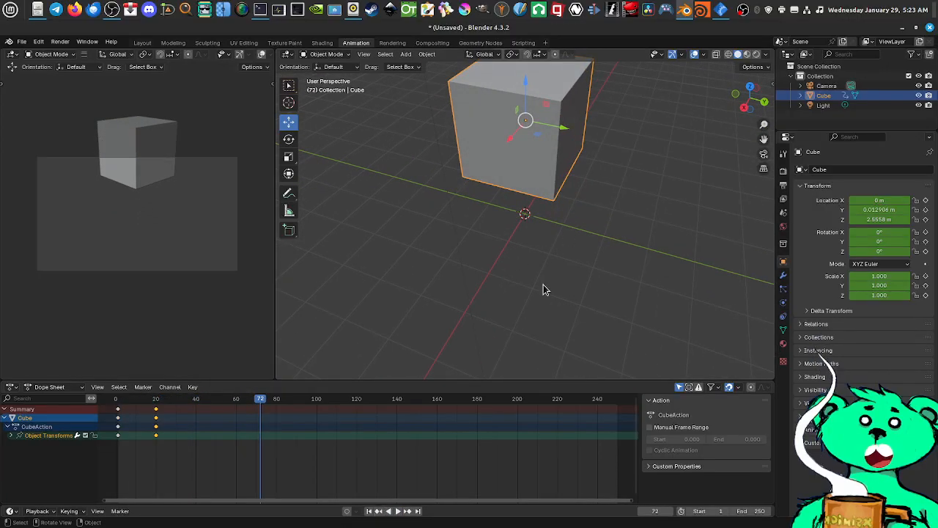
{"action": "middle_click_drag", "start_coordinate": [573, 221], "coordinate": [553, 247]}
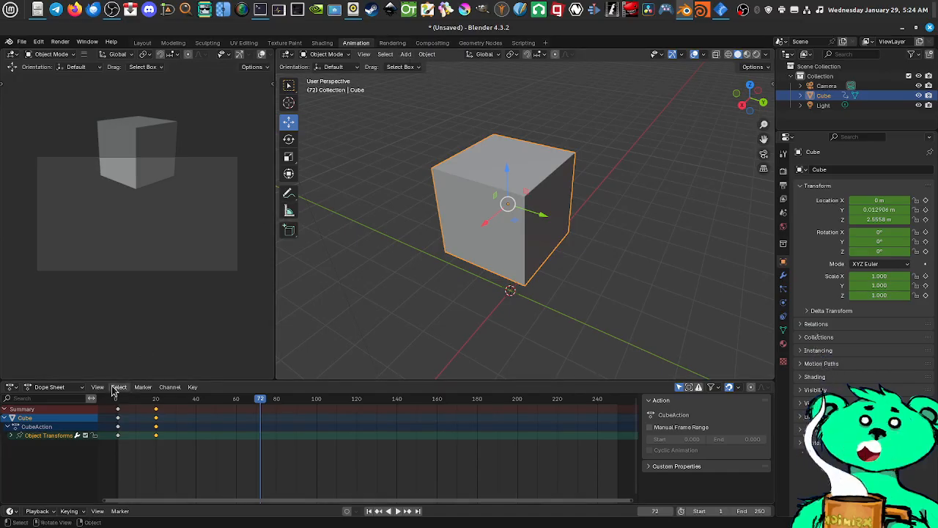
Switch to the Rendering workspace, glance at the image and render commands, and show the scene's Output properties
{"action": "left_click", "coordinate": [393, 43]}
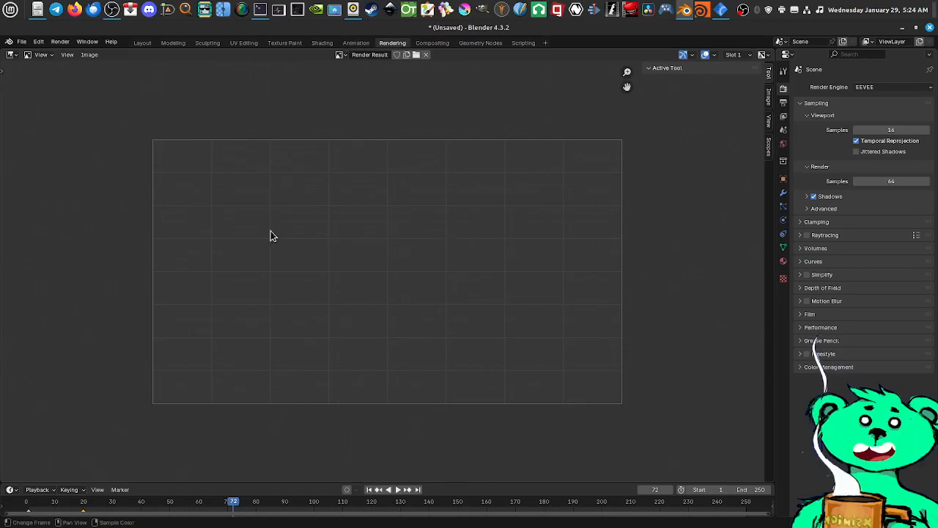
{"action": "left_click", "coordinate": [88, 54]}
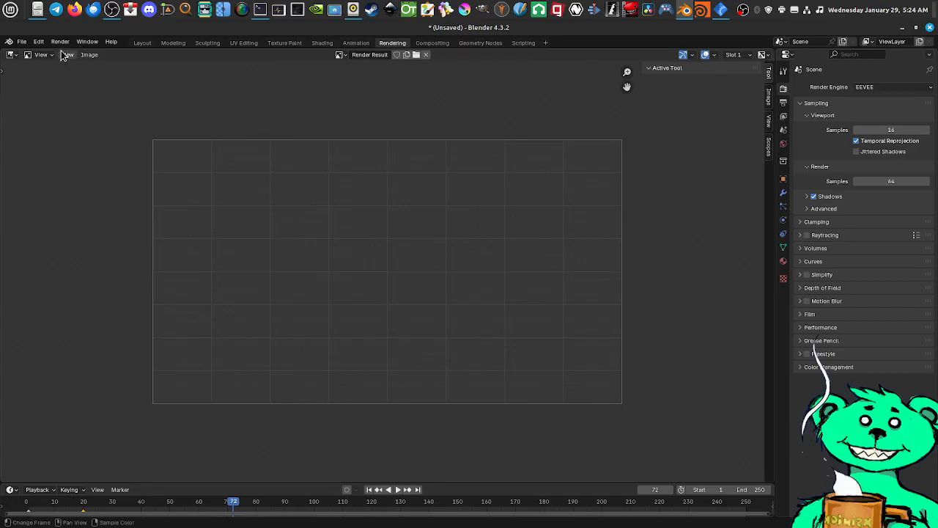
{"action": "left_click", "coordinate": [62, 43]}
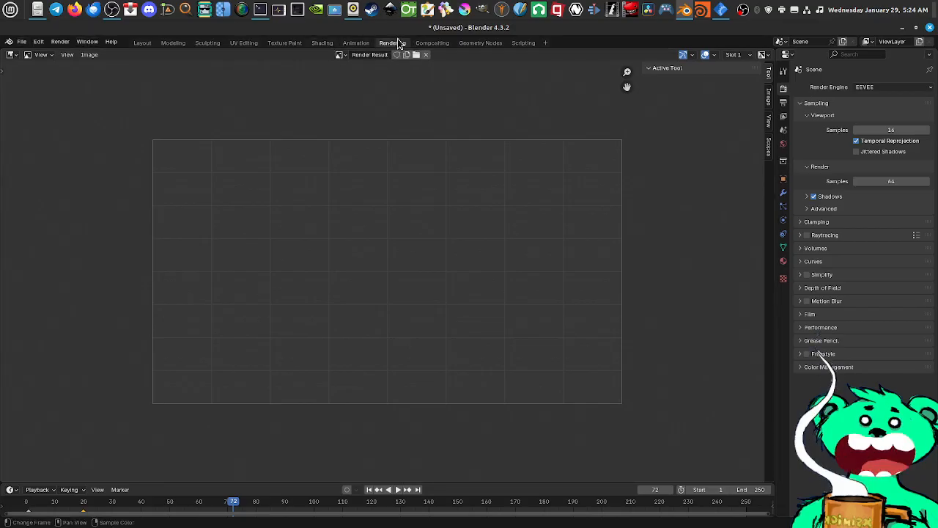
{"action": "left_click", "coordinate": [783, 101]}
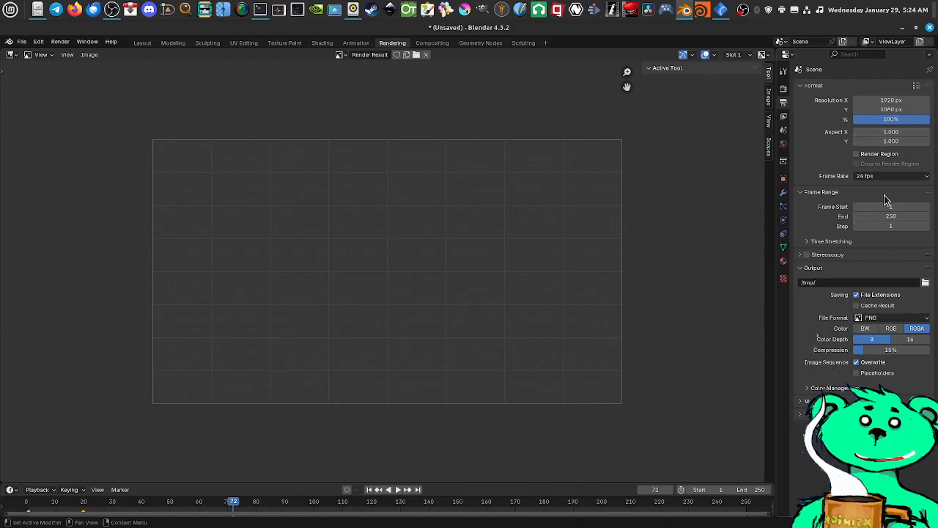
Switch to the Compositing workspace and enable Use Nodes for the scene
{"action": "left_click", "coordinate": [442, 44]}
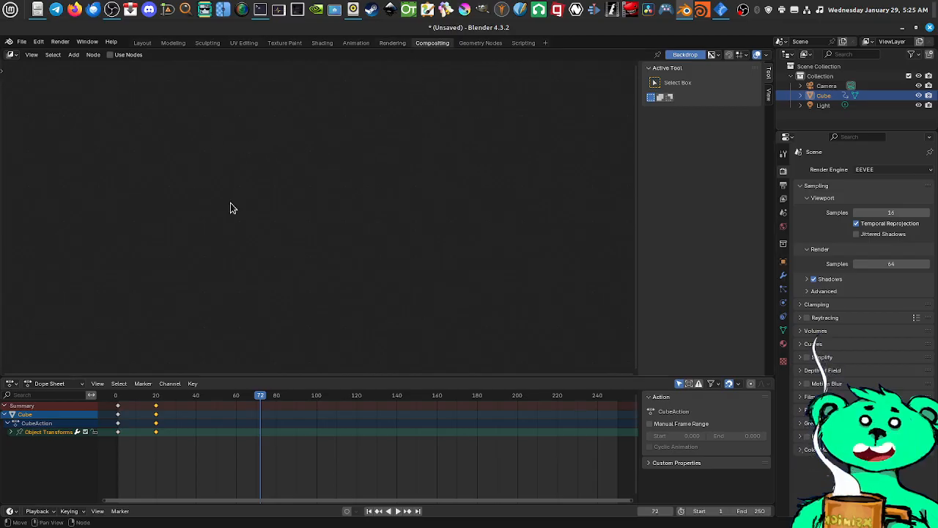
{"action": "left_click", "coordinate": [110, 55]}
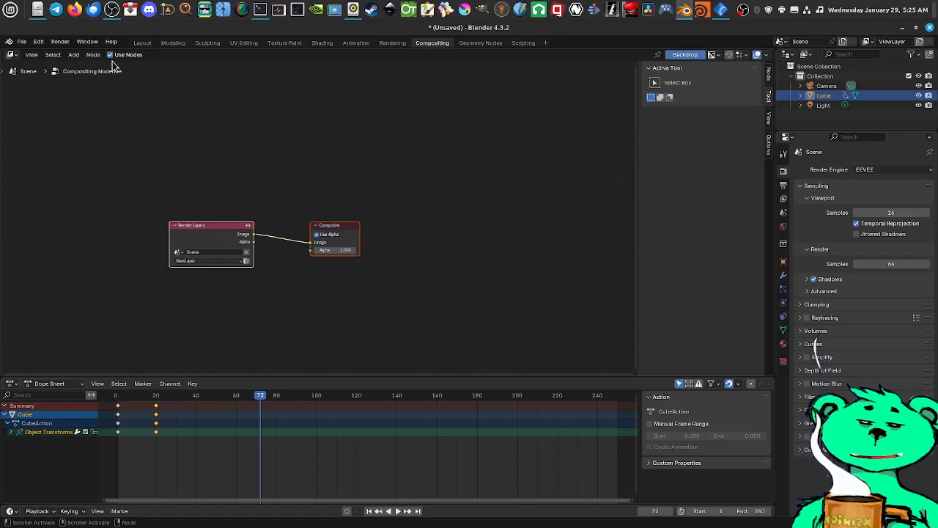
{"action": "left_click_drag", "start_coordinate": [238, 234], "coordinate": [244, 201]}
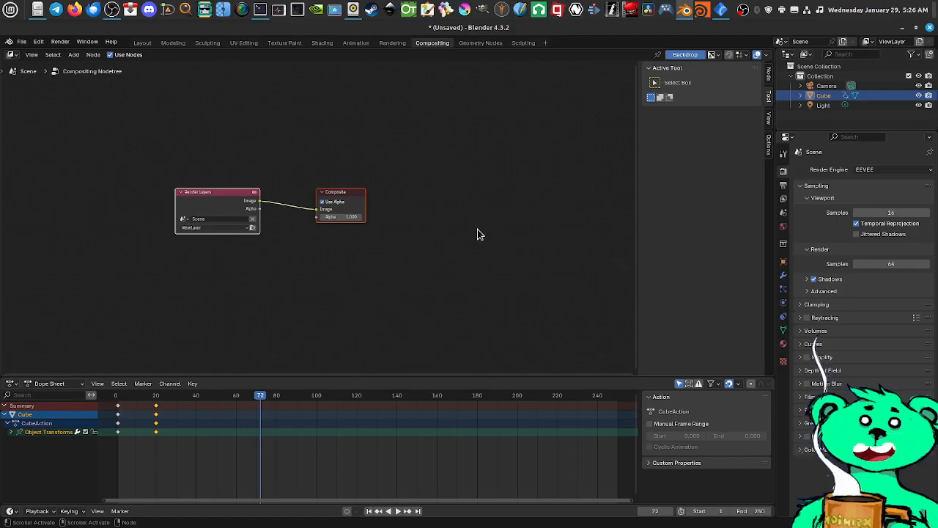
In the Geometry Nodes workspace, create a new node group on the cube and spread the Group Input and Group Output nodes apart
{"action": "left_click", "coordinate": [481, 43]}
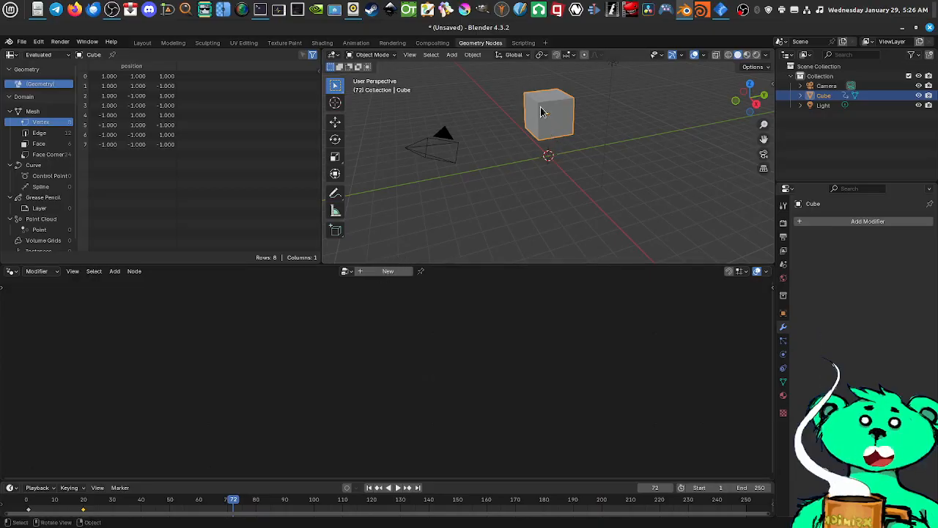
{"action": "left_click", "coordinate": [384, 272]}
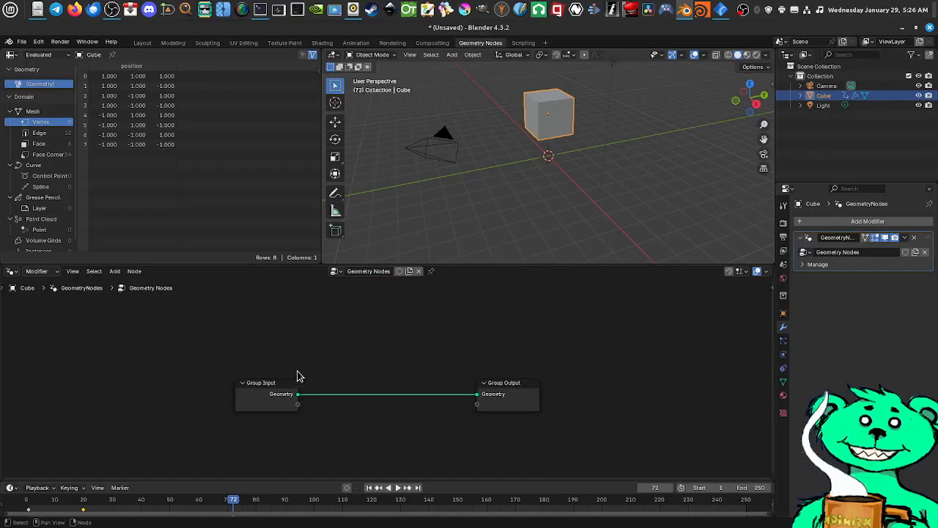
{"action": "left_click_drag", "start_coordinate": [511, 398], "coordinate": [530, 373]}
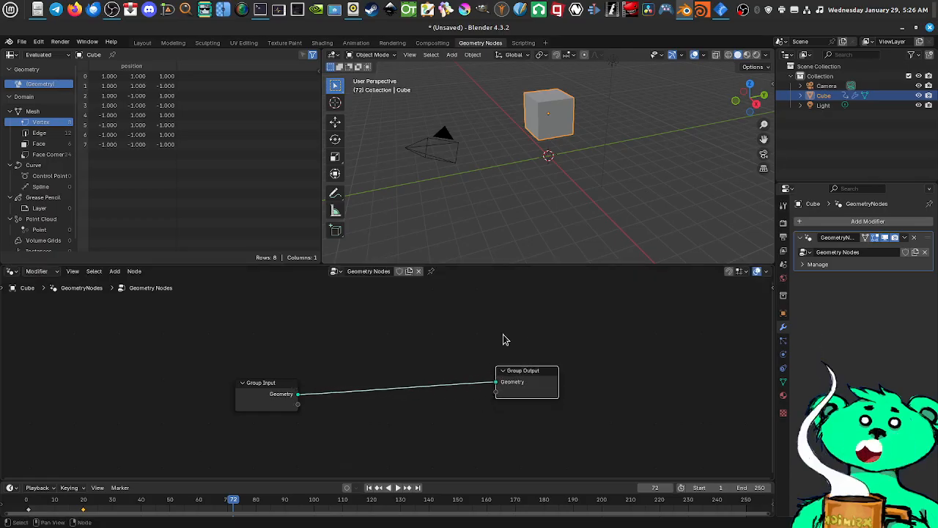
{"action": "left_click_drag", "start_coordinate": [258, 394], "coordinate": [183, 391]}
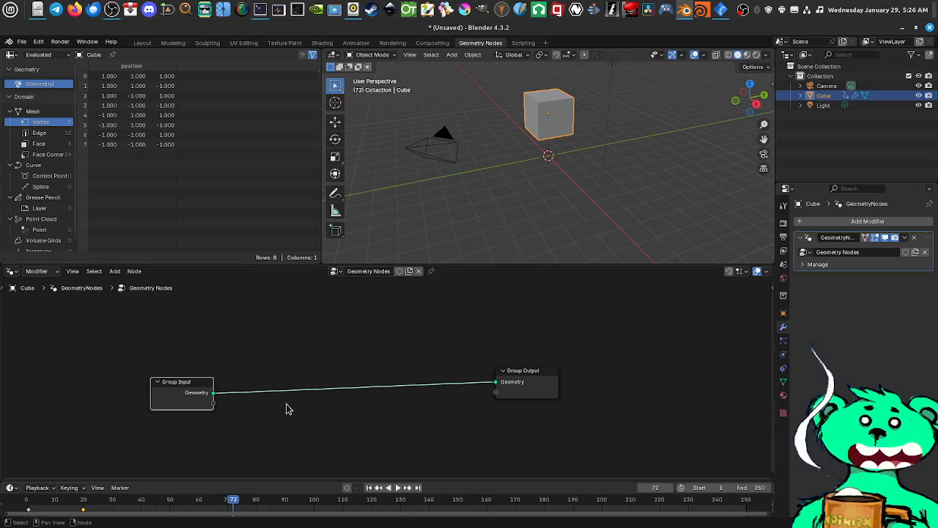
Look around the cube and browse the categories of nodes that can be added to its geometry node tree
{"action": "right_click", "coordinate": [311, 370]}
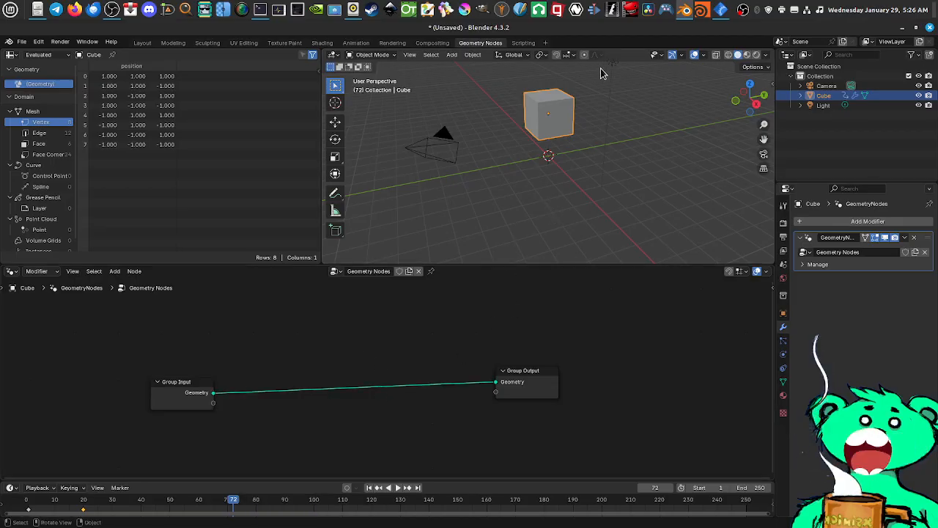
{"action": "middle_click_drag", "start_coordinate": [562, 134], "coordinate": [576, 161]}
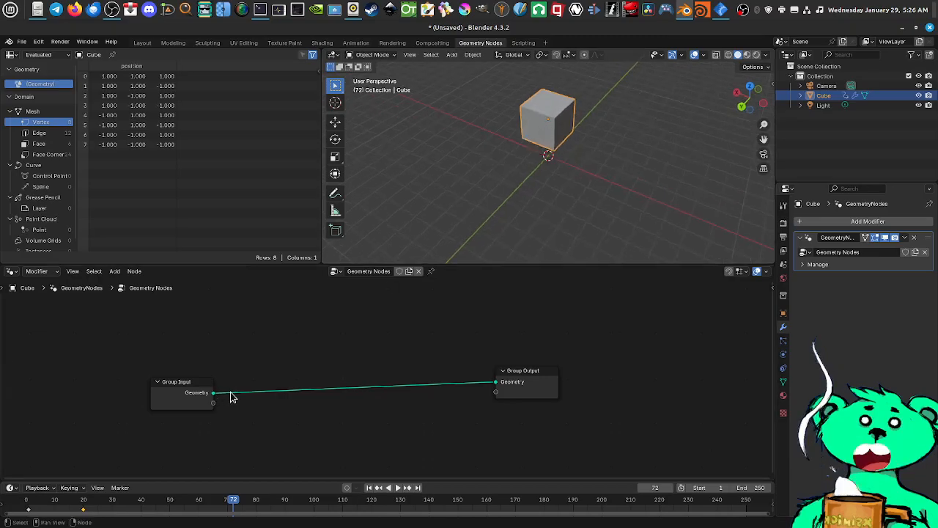
{"action": "mouse_move", "coordinate": [596, 153]}
{"action": "middle_mouse_down"}
{"action": "mouse_move", "coordinate": [550, 161]}
{"action": "mouse_move", "coordinate": [595, 141]}
{"action": "mouse_move", "coordinate": [569, 166]}
{"action": "mouse_move", "coordinate": [608, 147]}
{"action": "middle_mouse_up"}
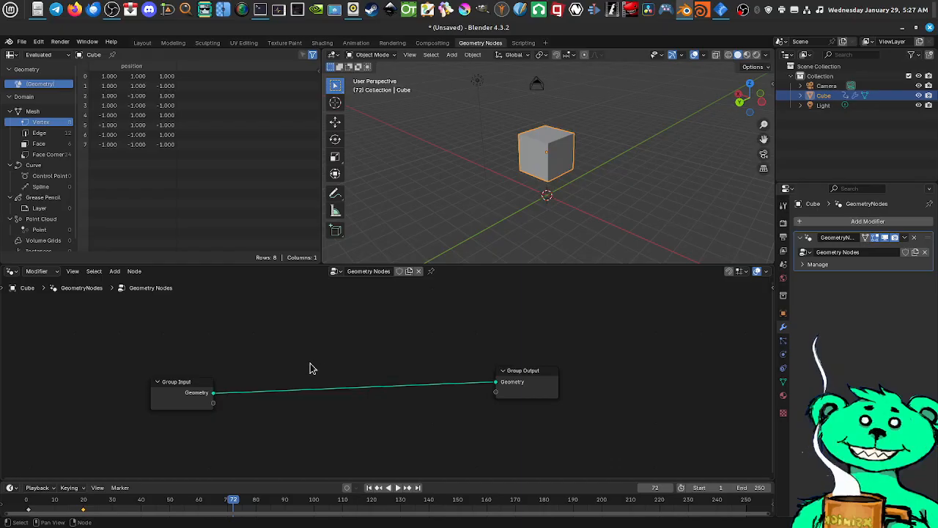
{"action": "right_click", "coordinate": [338, 347]}
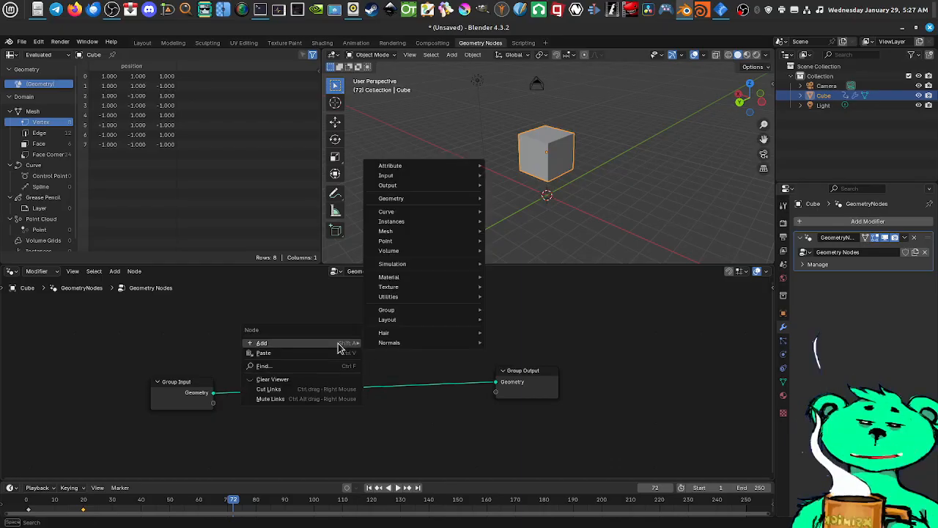
{"action": "mouse_move", "coordinate": [337, 342]}
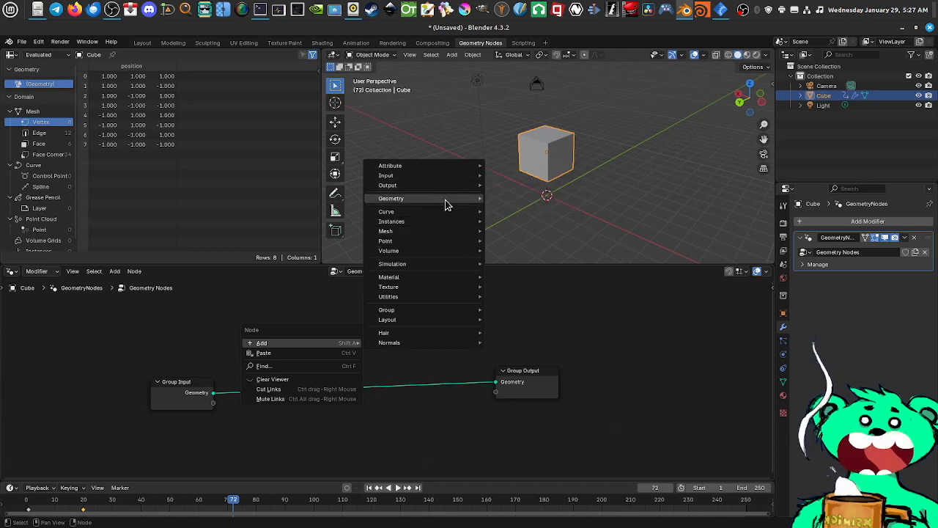
{"action": "mouse_move", "coordinate": [439, 215]}
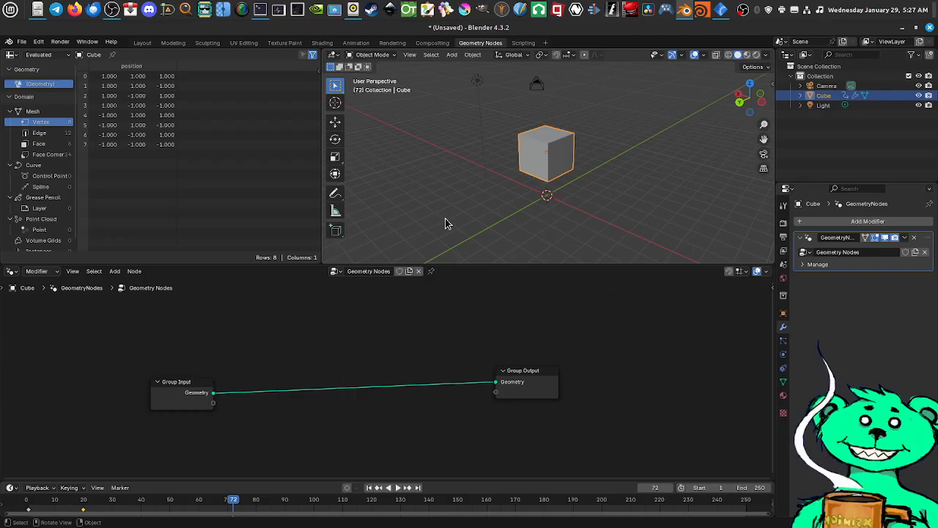
Switch to the Scripting workspace and load the Addon Add Object Python template in the text editor
{"action": "left_click", "coordinate": [523, 42]}
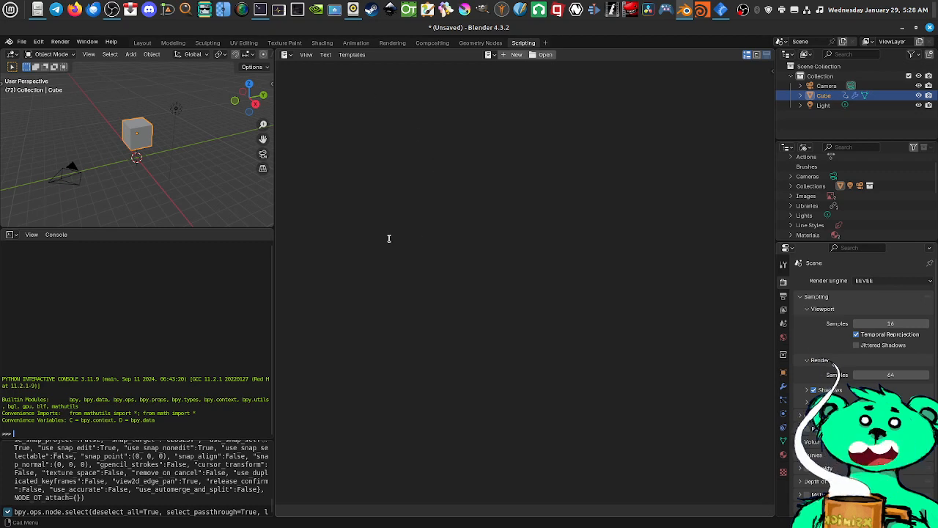
{"action": "scroll", "coordinate": [153, 143], "scroll_direction": "up", "scroll_amount": 2}
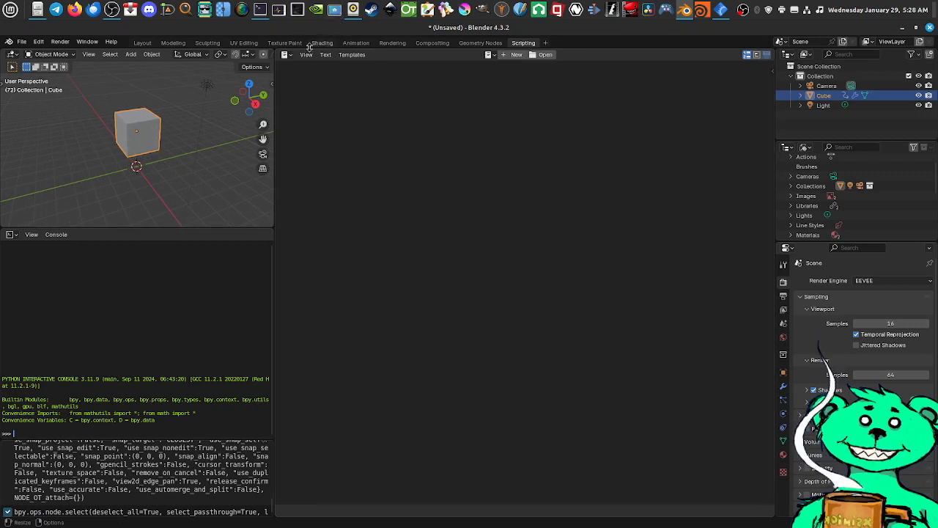
{"action": "left_click", "coordinate": [286, 55]}
{"action": "mouse_move", "coordinate": [352, 55]}
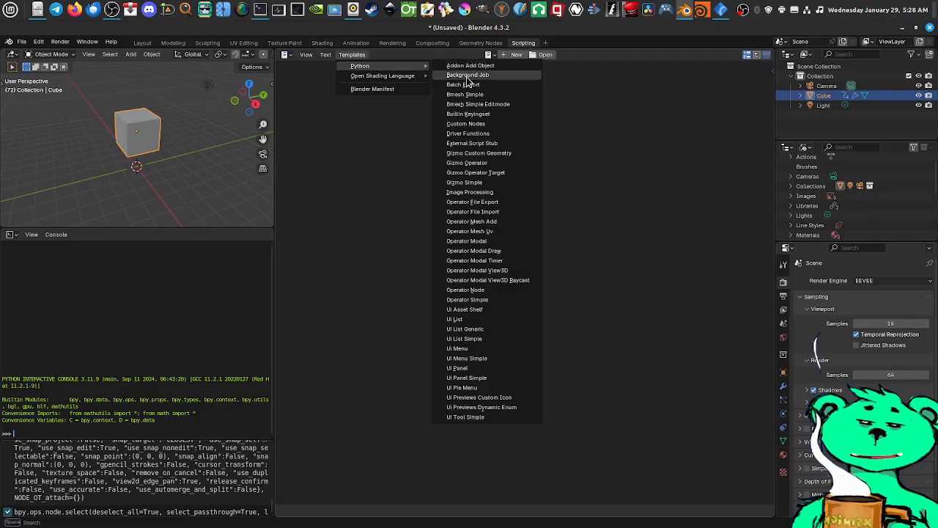
{"action": "left_click", "coordinate": [477, 66]}
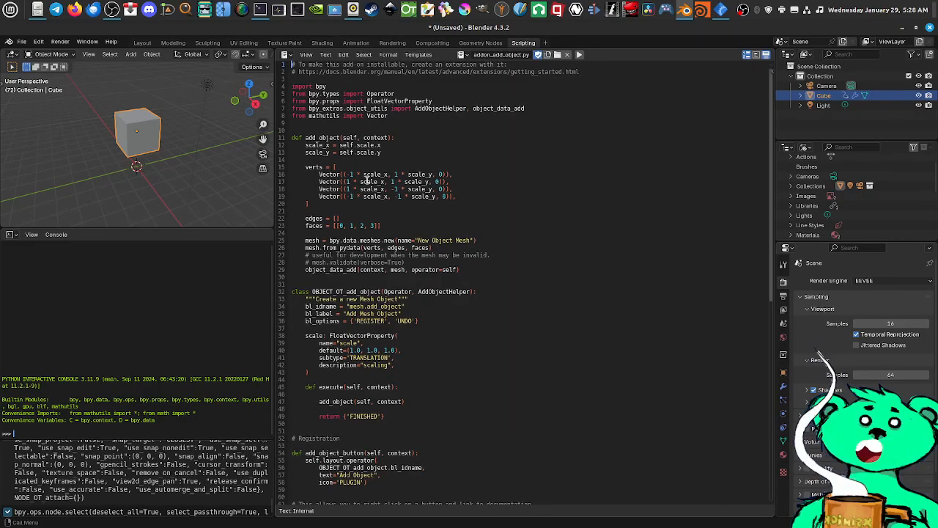
Read through the template script down to its registration code and return to its beginning
{"action": "scroll", "coordinate": [366, 182], "scroll_direction": "down", "scroll_amount": 3}
{"action": "scroll", "coordinate": [359, 212], "scroll_direction": "down", "scroll_amount": 12}
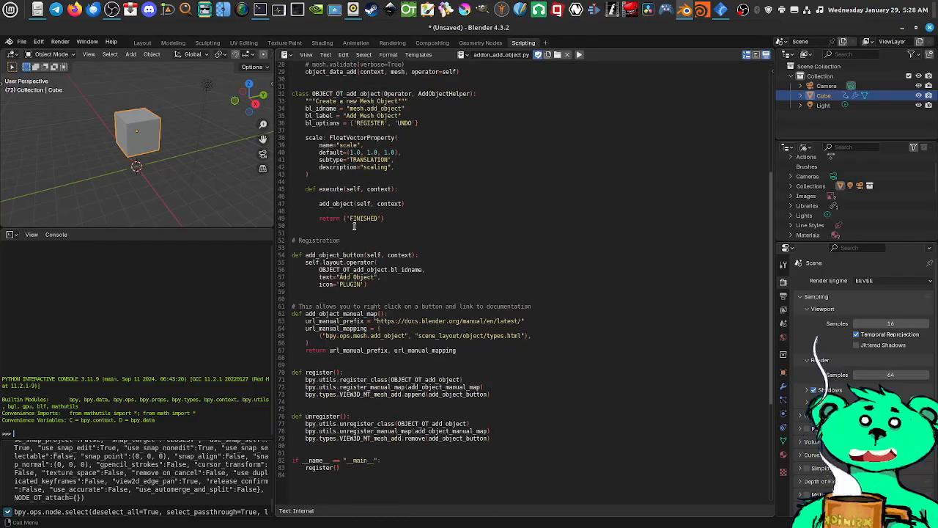
{"action": "scroll", "coordinate": [343, 229], "scroll_direction": "up", "scroll_amount": 8}
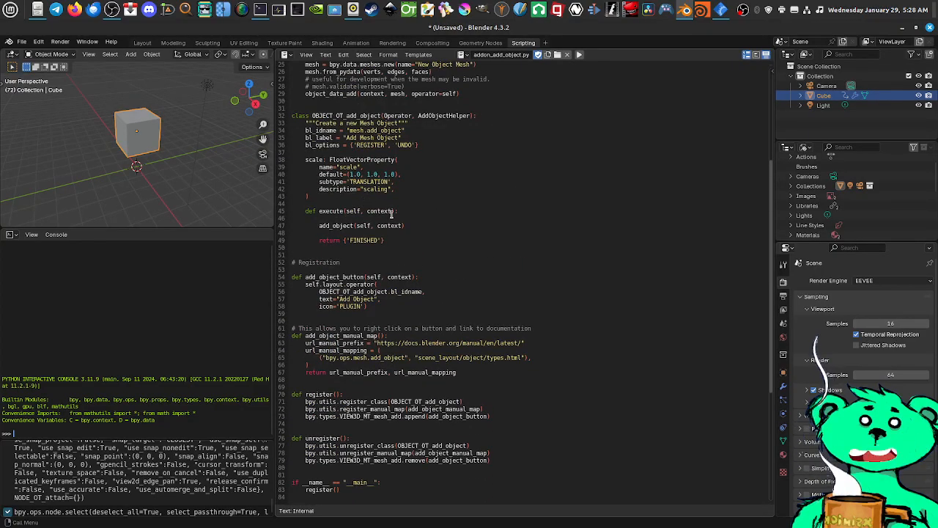
{"action": "scroll", "coordinate": [439, 220], "scroll_direction": "up", "scroll_amount": 8}
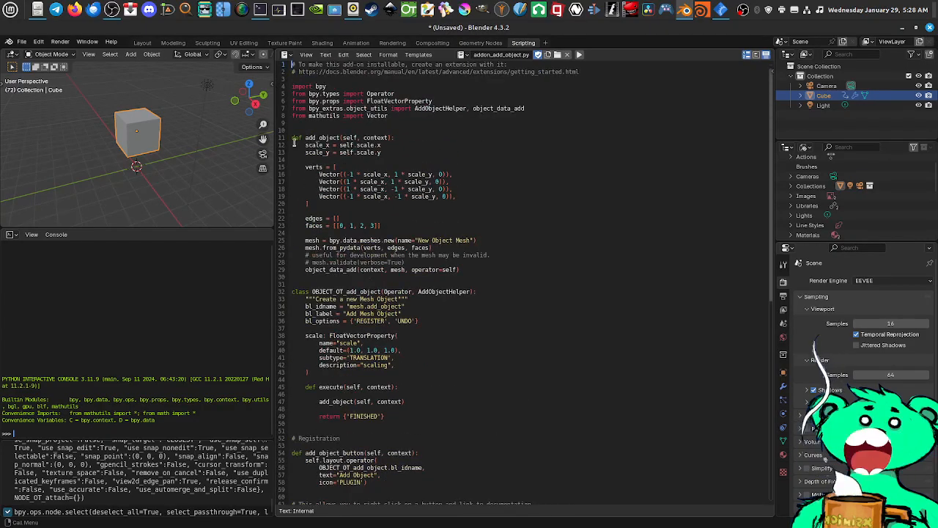
Return to the Geometry Nodes workspace and reposition the linked Group Input and Group Output nodes so they are farther apart
{"action": "mouse_move", "coordinate": [139, 145]}
{"action": "middle_mouse_down"}
{"action": "mouse_move", "coordinate": [131, 161]}
{"action": "mouse_move", "coordinate": [149, 155]}
{"action": "middle_mouse_up"}
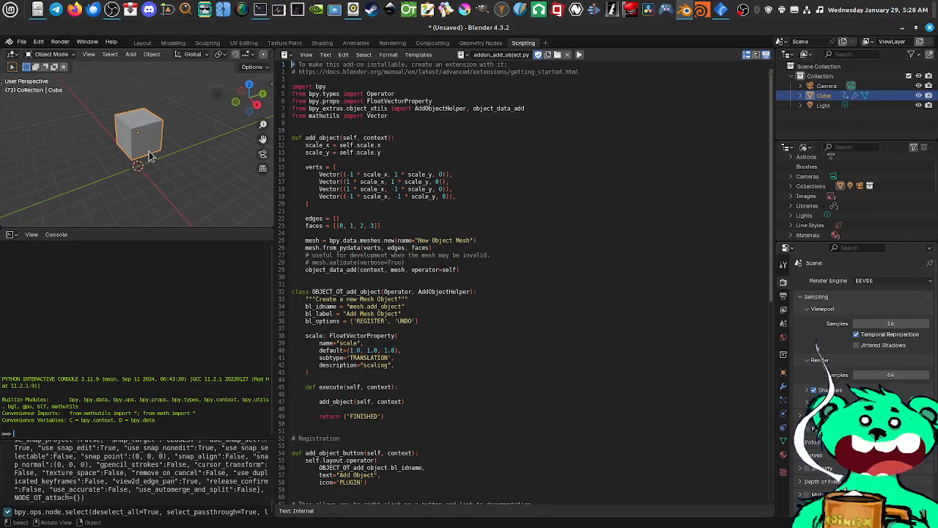
{"action": "left_click", "coordinate": [489, 44]}
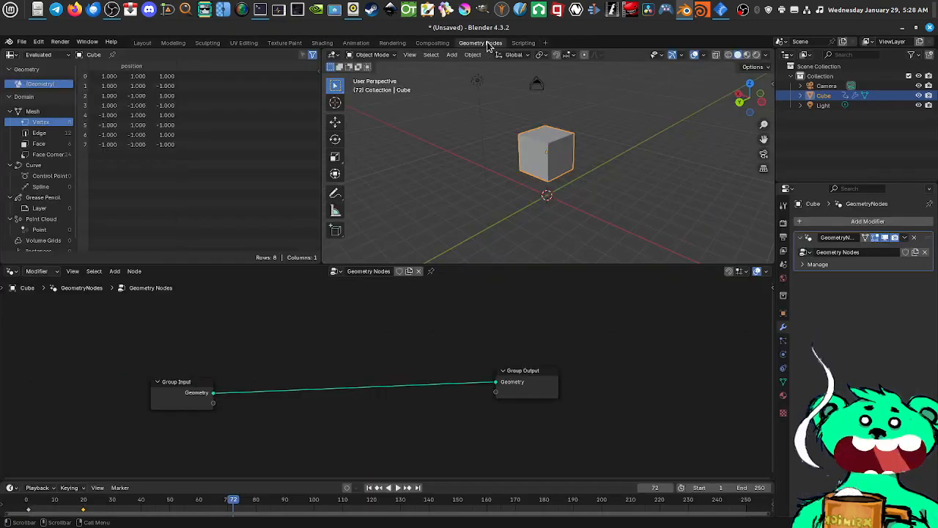
{"action": "left_click_drag", "start_coordinate": [152, 392], "coordinate": [122, 387]}
{"action": "left_click_drag", "start_coordinate": [540, 389], "coordinate": [549, 391]}
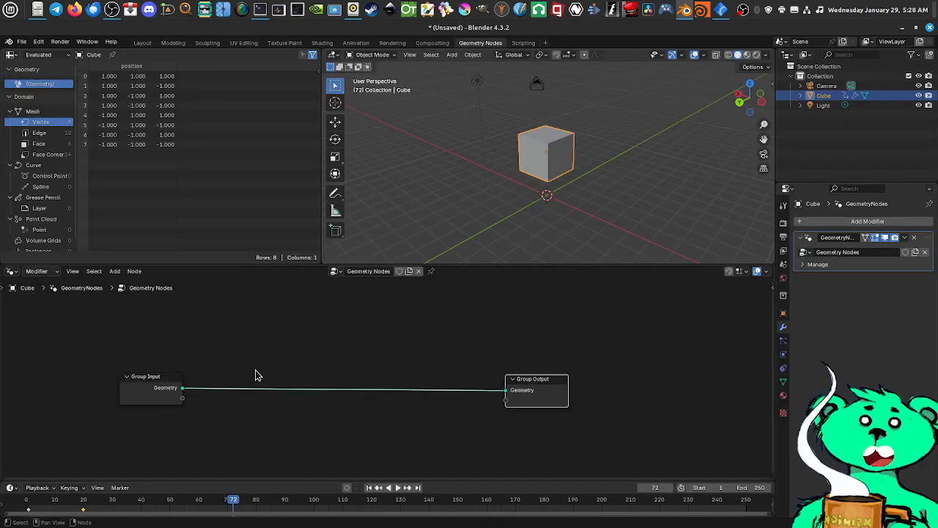
Browse the node context options and the addable node categories, including Geometry and Instances, for the cube's node tree
{"action": "right_click", "coordinate": [297, 345]}
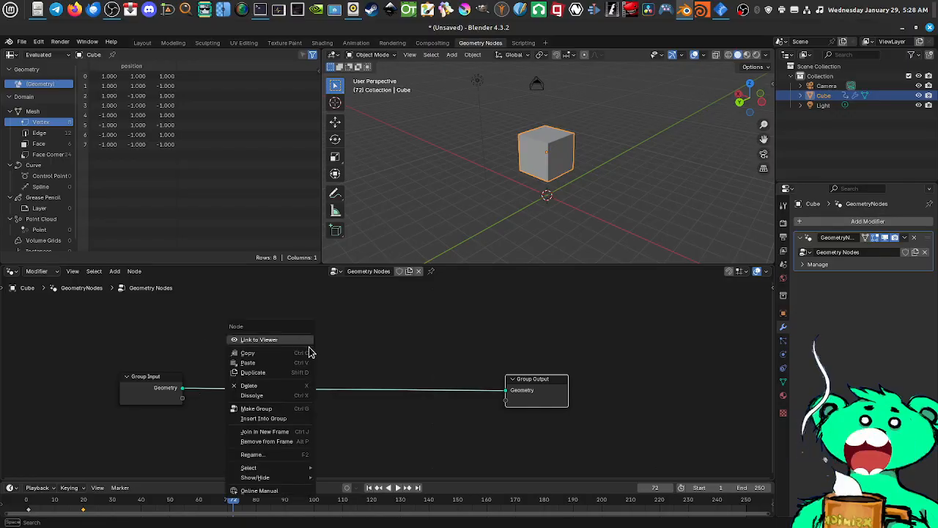
{"action": "right_click", "coordinate": [370, 339]}
{"action": "right_click", "coordinate": [415, 351]}
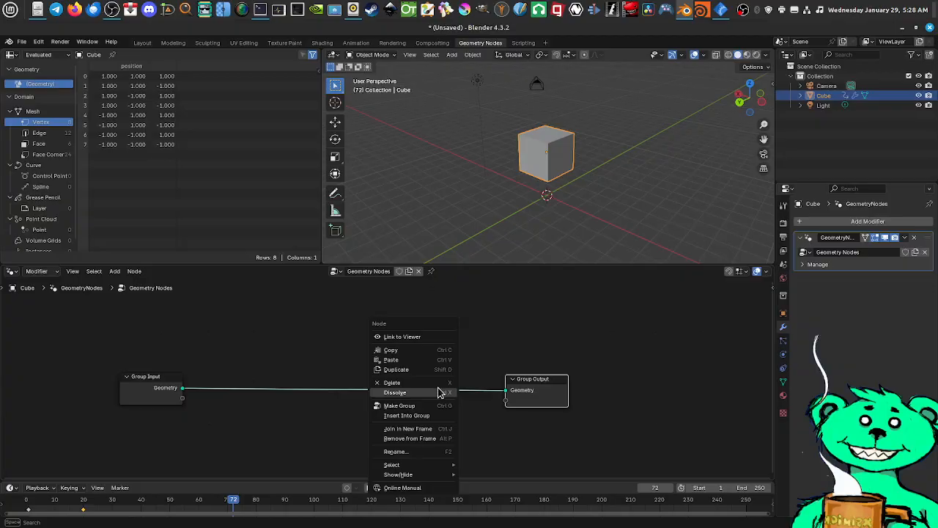
{"action": "right_click", "coordinate": [361, 421]}
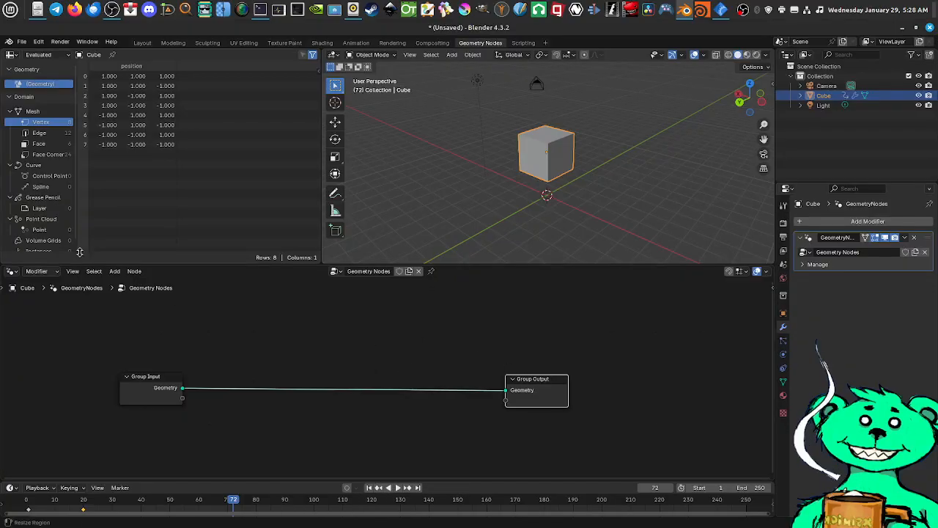
{"action": "left_click", "coordinate": [114, 272]}
{"action": "mouse_move", "coordinate": [151, 284]}
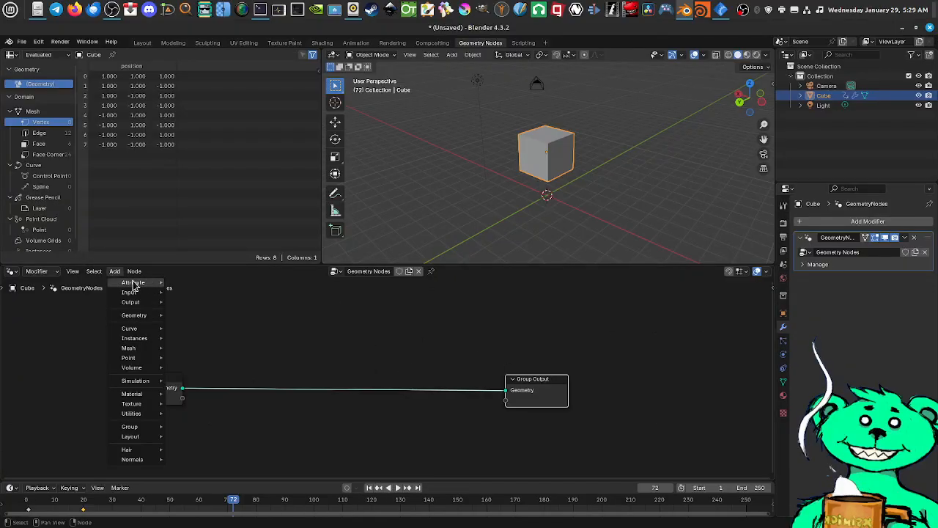
{"action": "mouse_move", "coordinate": [136, 316]}
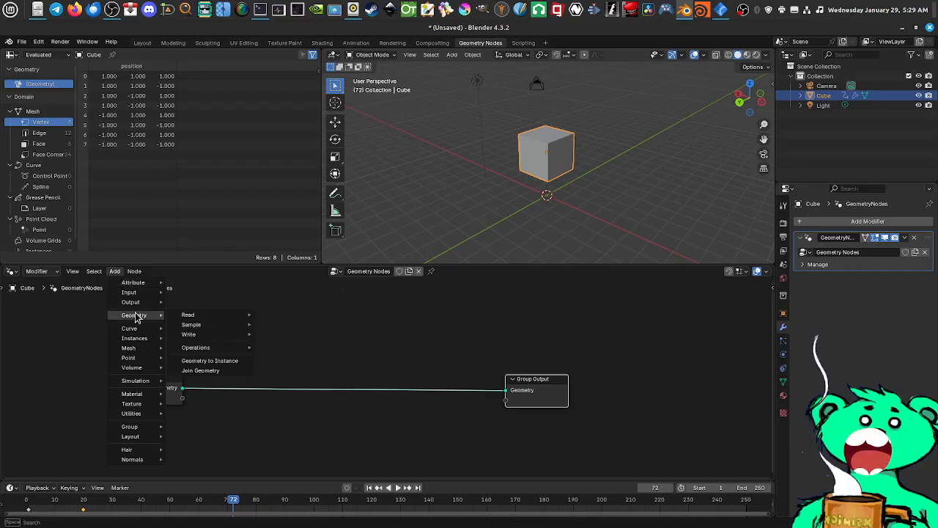
{"action": "mouse_move", "coordinate": [136, 340]}
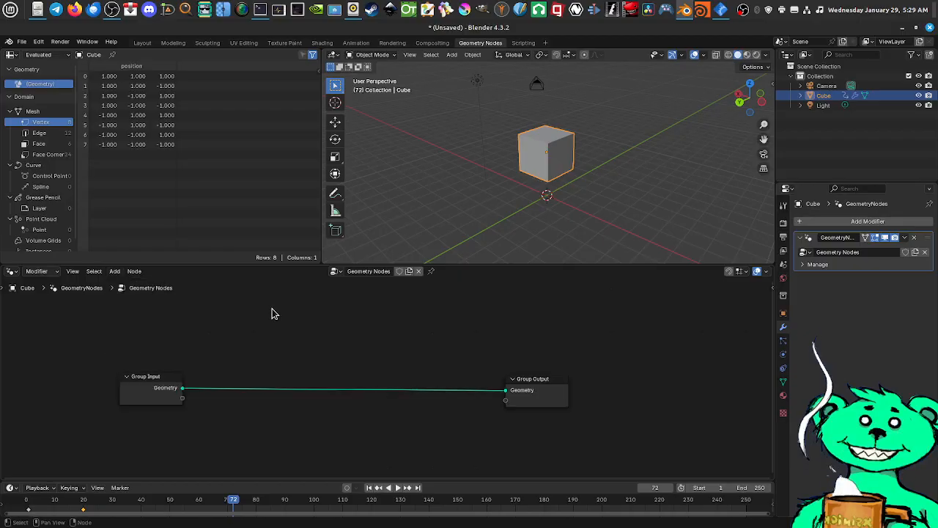
Revisit the Scripting workspace briefly and return to the Layout workspace with the cube in view
{"action": "left_click", "coordinate": [523, 44]}
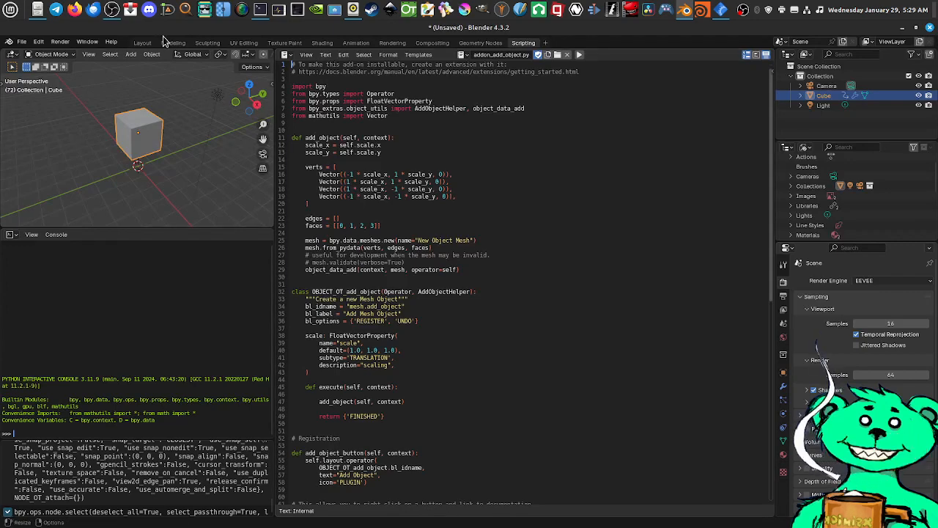
{"action": "left_click", "coordinate": [142, 44]}
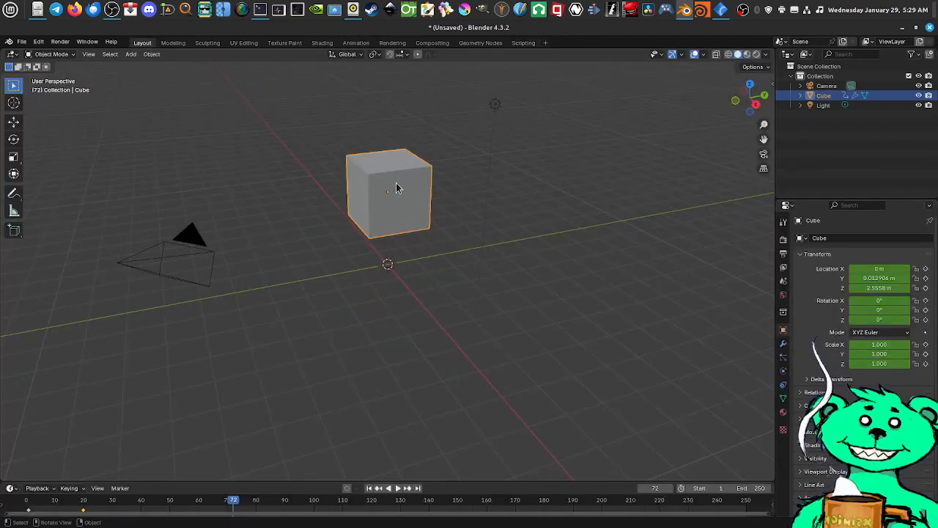
{"action": "mouse_move", "coordinate": [395, 186]}
{"action": "middle_mouse_down"}
{"action": "mouse_move", "coordinate": [442, 195]}
{"action": "mouse_move", "coordinate": [379, 191]}
{"action": "mouse_move", "coordinate": [395, 199]}
{"action": "middle_mouse_up"}
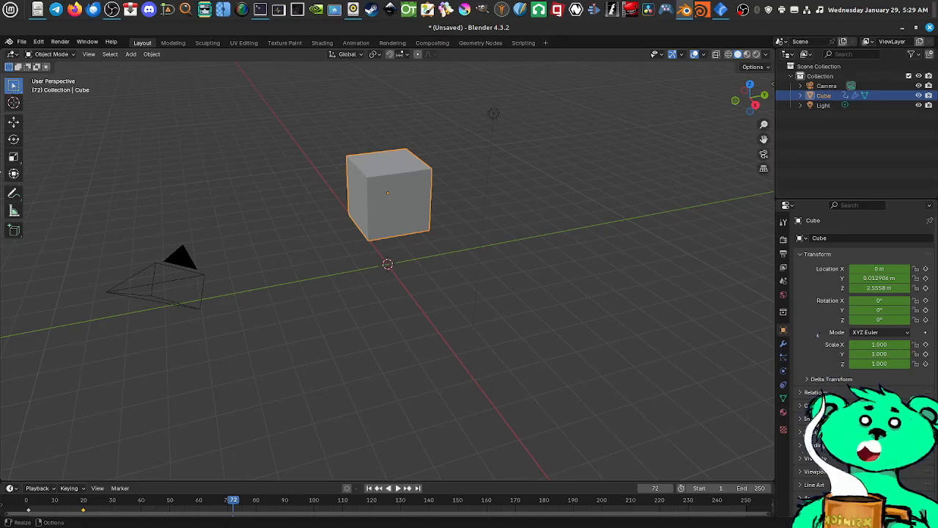
With the Select Box tool, box-select the cube, the camera, and finally the cube and camera together
{"action": "left_click", "coordinate": [14, 86]}
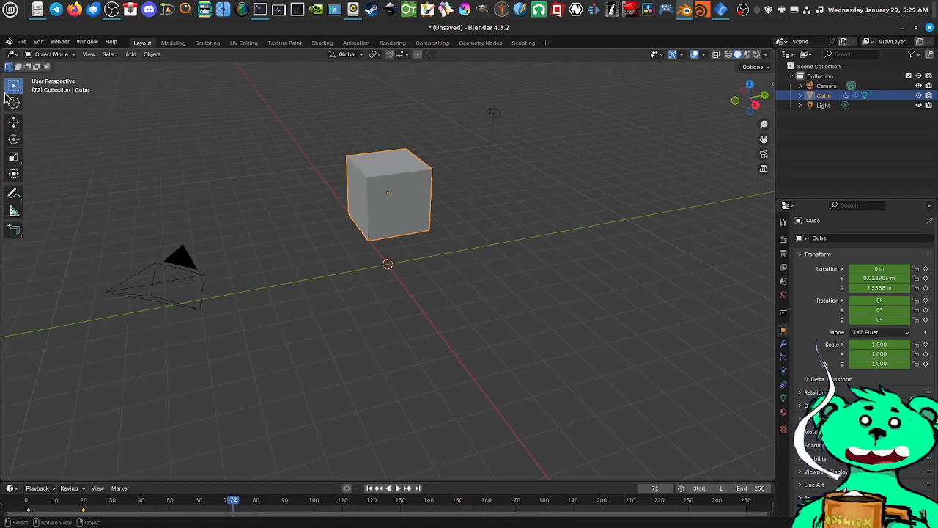
{"action": "mouse_move", "coordinate": [257, 116]}
{"action": "left_mouse_down"}
{"action": "mouse_move", "coordinate": [398, 138]}
{"action": "mouse_move", "coordinate": [446, 222]}
{"action": "mouse_move", "coordinate": [451, 262]}
{"action": "left_mouse_up"}
{"action": "mouse_move", "coordinate": [96, 215]}
{"action": "left_mouse_down"}
{"action": "mouse_move", "coordinate": [158, 235]}
{"action": "mouse_move", "coordinate": [232, 340]}
{"action": "left_mouse_up"}
{"action": "left_click_drag", "start_coordinate": [456, 116], "coordinate": [92, 371]}
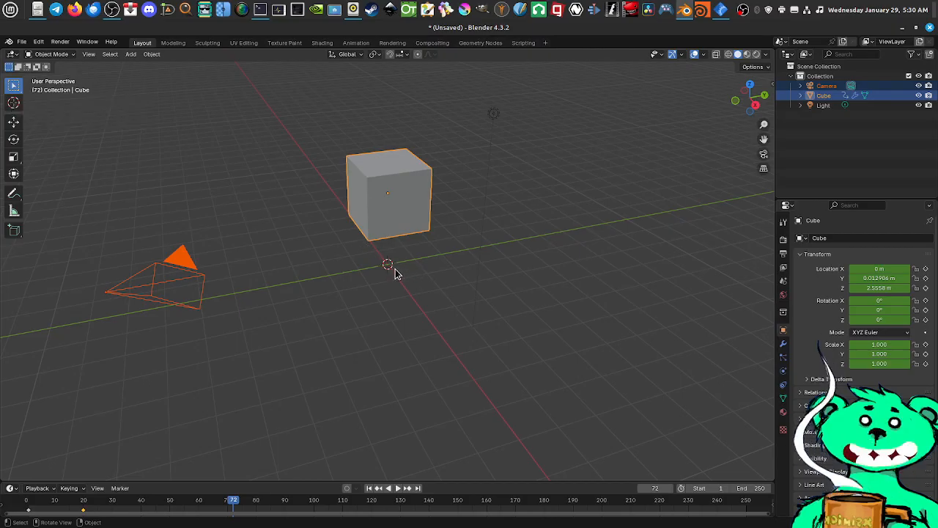
Add a UV Sphere mesh at the 3D cursor on the world origin, below the cube
{"action": "scroll", "coordinate": [387, 265], "scroll_direction": "up", "scroll_amount": 1}
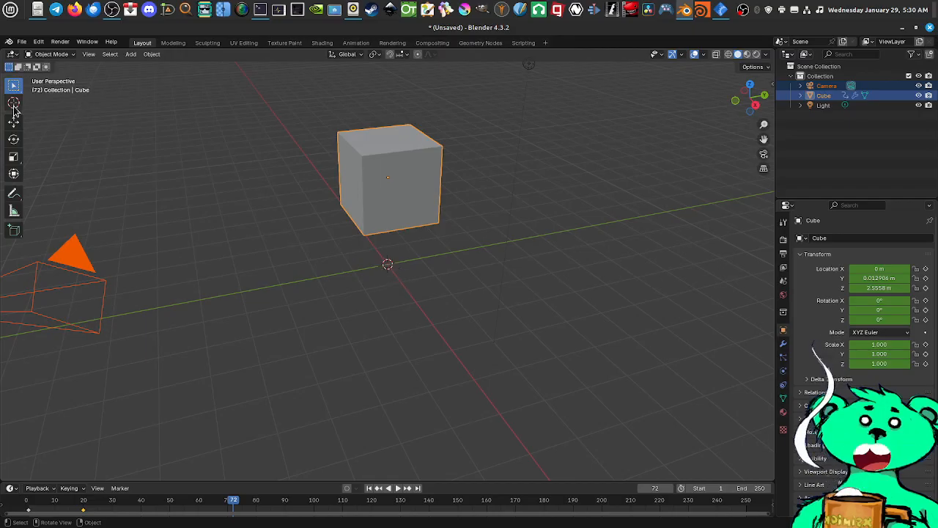
{"action": "right_click", "coordinate": [387, 264]}
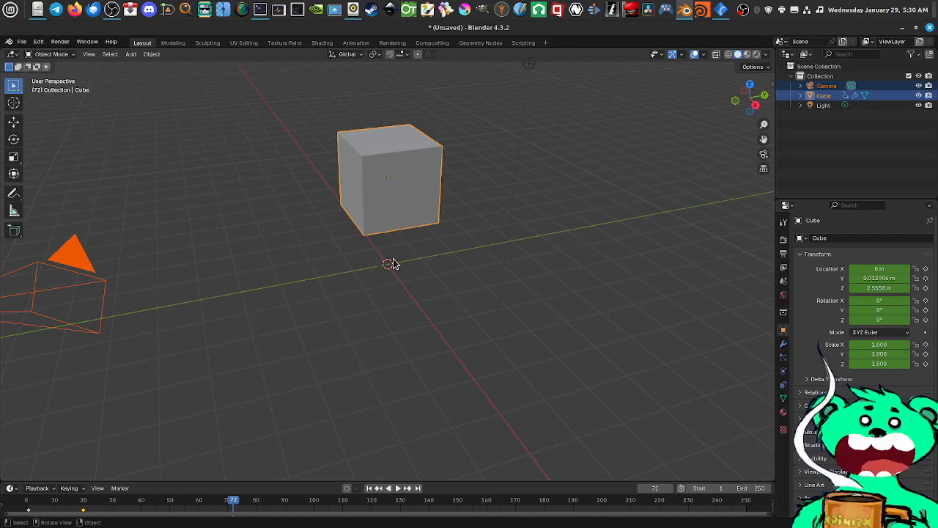
{"action": "key", "text": "shift+a"}
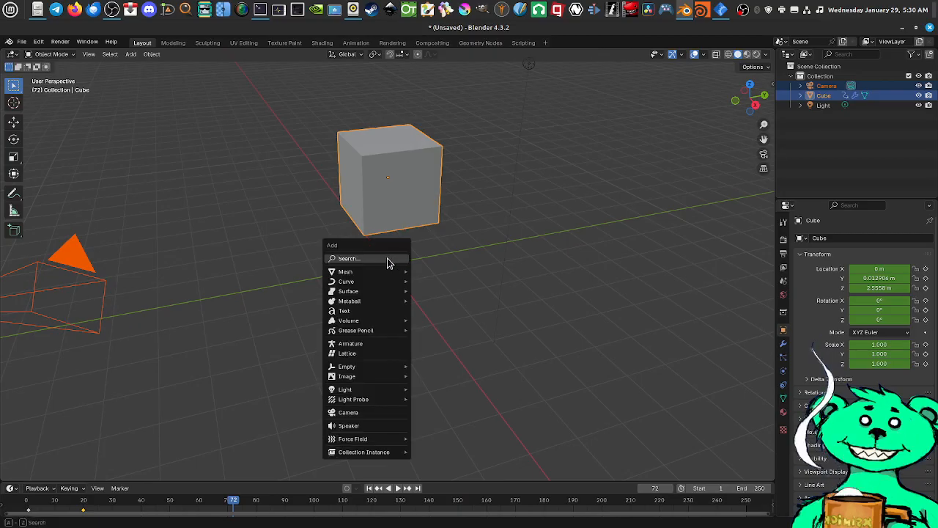
{"action": "mouse_move", "coordinate": [382, 277]}
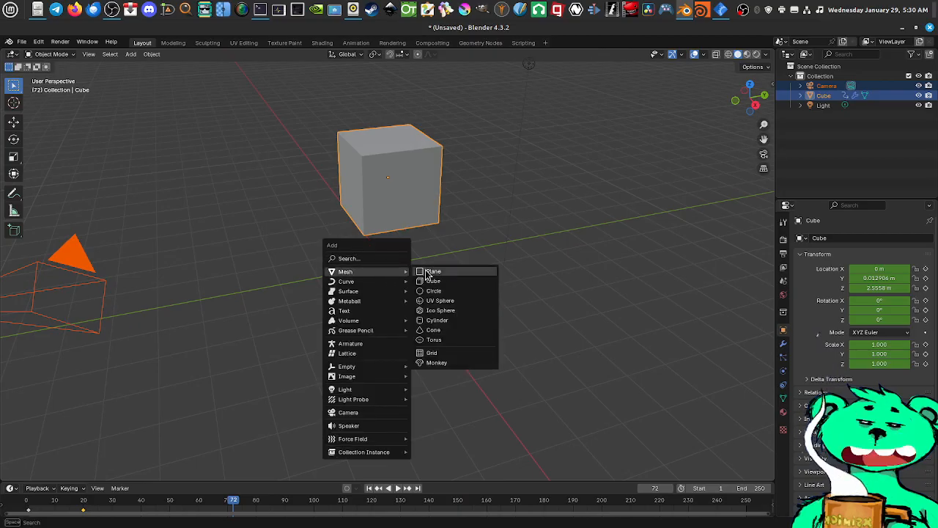
{"action": "left_click", "coordinate": [446, 303]}
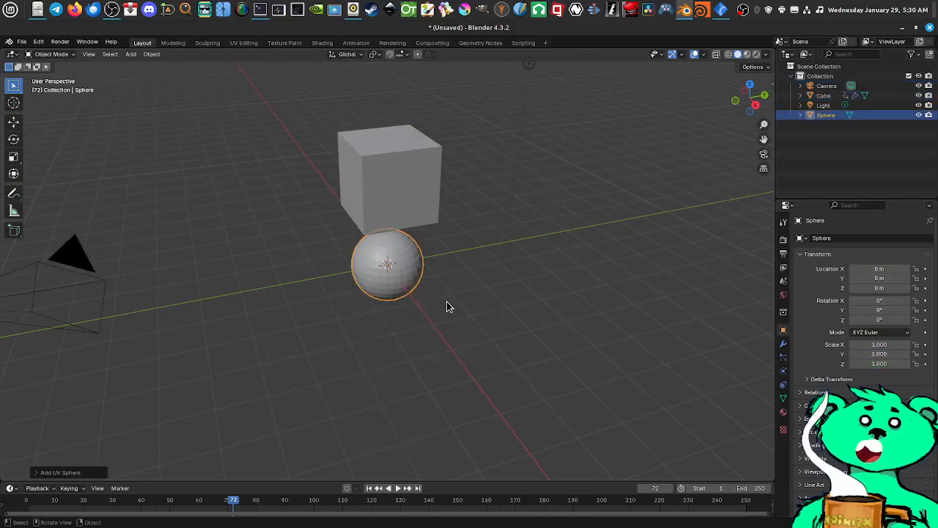
Place the 3D cursor on a side face of the cube
{"action": "mouse_move", "coordinate": [450, 248]}
{"action": "middle_mouse_down"}
{"action": "mouse_move", "coordinate": [464, 255]}
{"action": "mouse_move", "coordinate": [536, 234]}
{"action": "mouse_move", "coordinate": [408, 237]}
{"action": "mouse_move", "coordinate": [440, 246]}
{"action": "middle_mouse_up"}
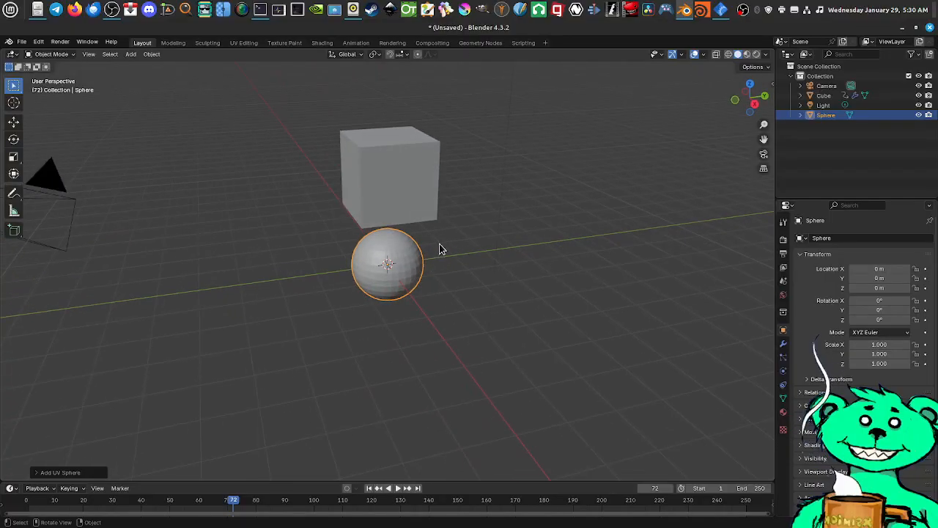
{"action": "right_click", "coordinate": [396, 179]}
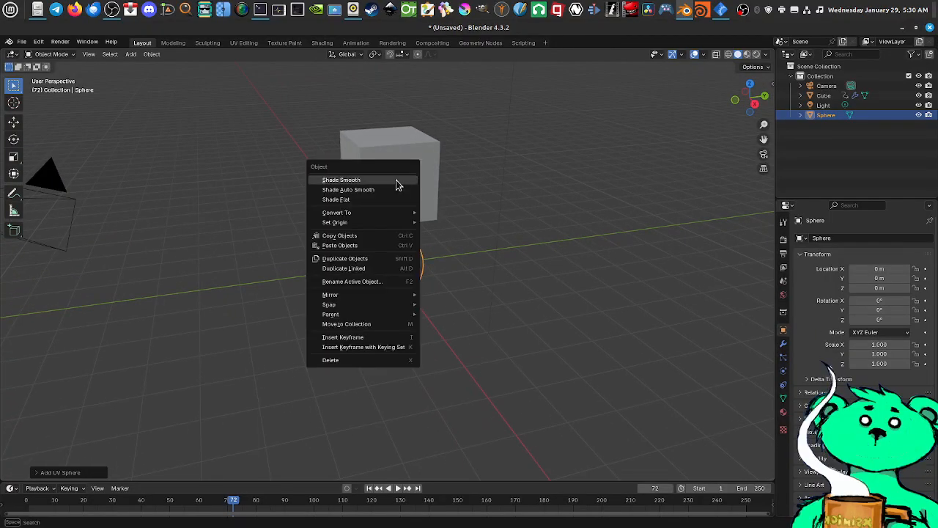
{"action": "right_click", "coordinate": [400, 185], "text": "shift"}
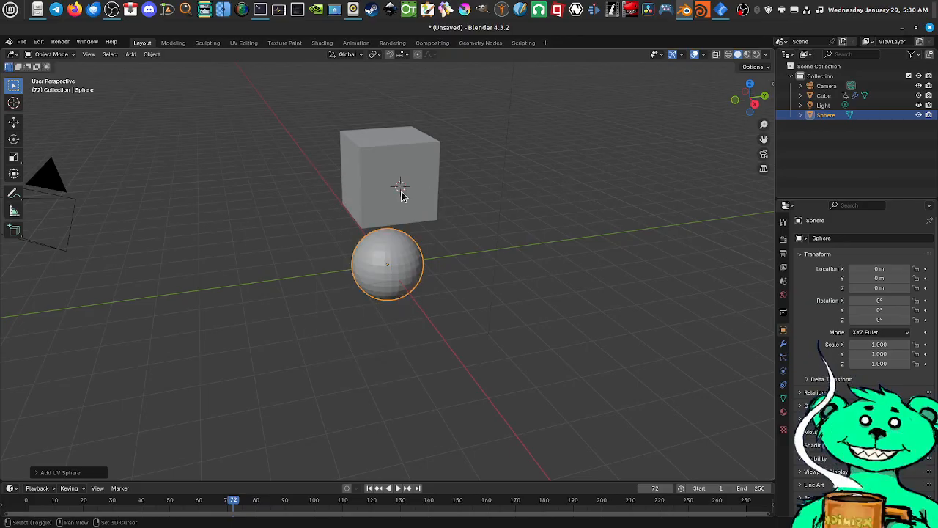
Place the 3D cursor beside the sphere at about X 3.1 m, Y -0.9 m, Z 0.4 m and add a Monkey mesh there
{"action": "middle_click_drag", "start_coordinate": [435, 266], "coordinate": [514, 261]}
{"action": "right_click", "coordinate": [502, 279], "text": "shift"}
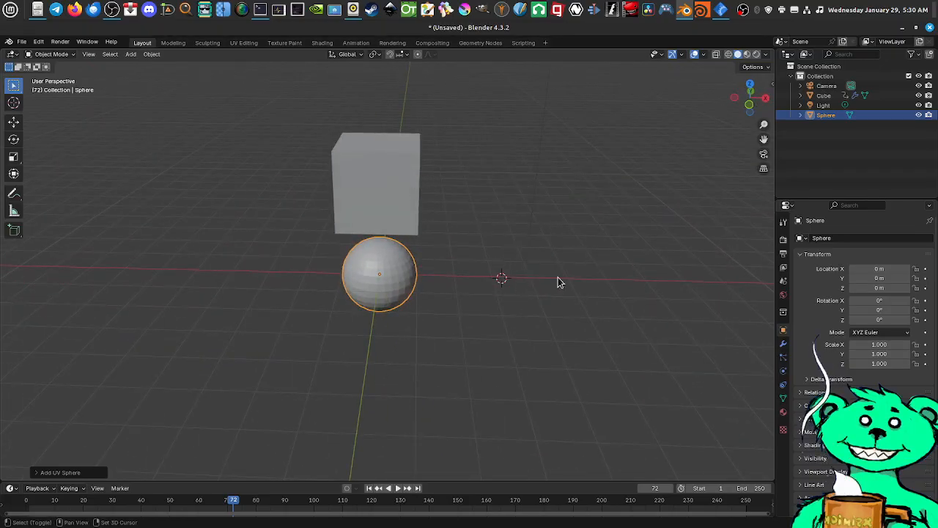
{"action": "middle_click_drag", "start_coordinate": [558, 282], "coordinate": [402, 287]}
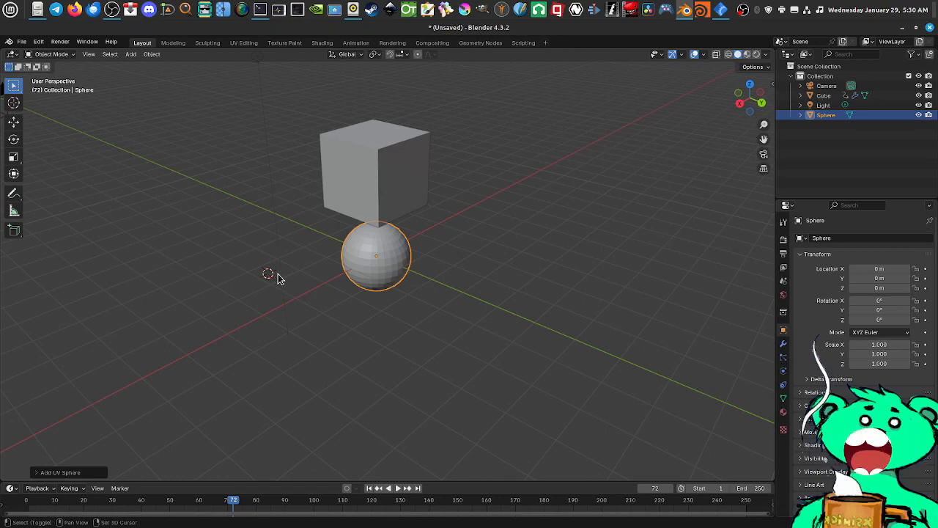
{"action": "key", "text": "shift+a"}
{"action": "mouse_move", "coordinate": [280, 273]}
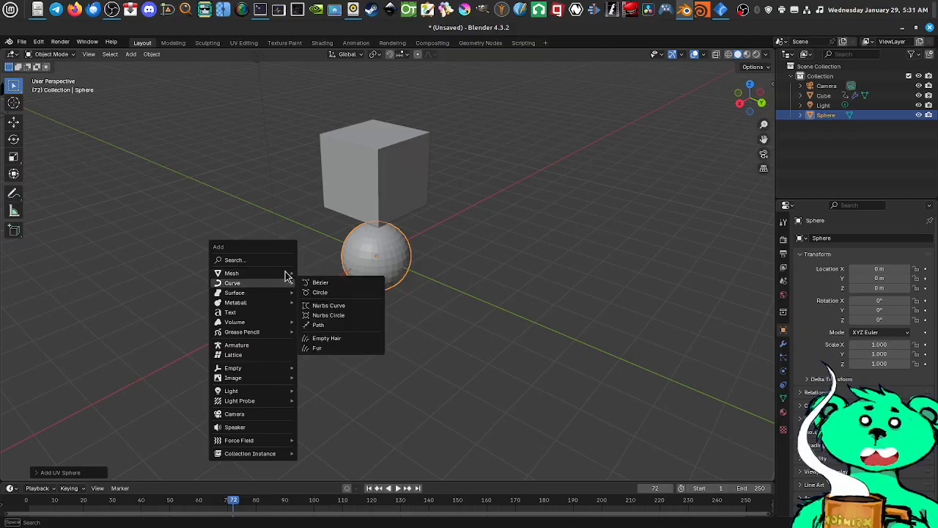
{"action": "left_click", "coordinate": [327, 364]}
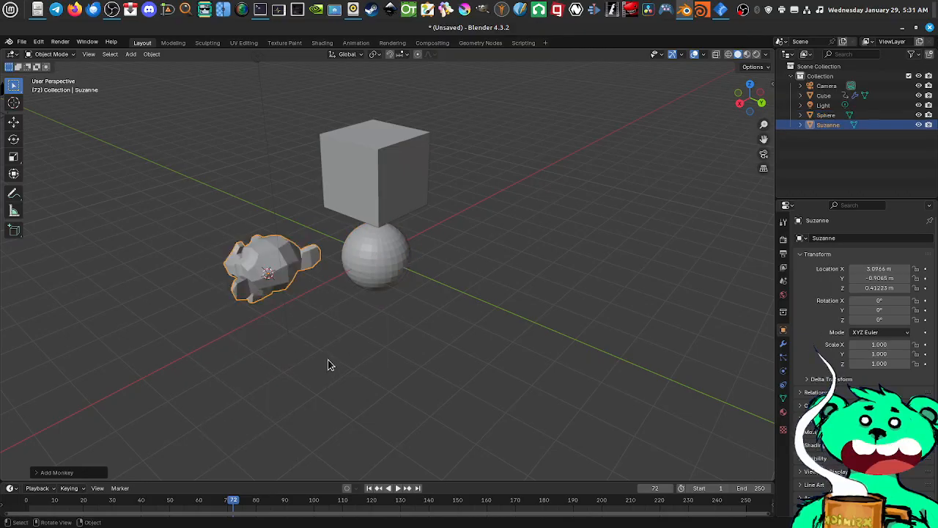
Place the 3D cursor on the cube's side face at about Z 3.16 m and add a Torus mesh there
{"action": "middle_click_drag", "start_coordinate": [280, 305], "coordinate": [361, 214]}
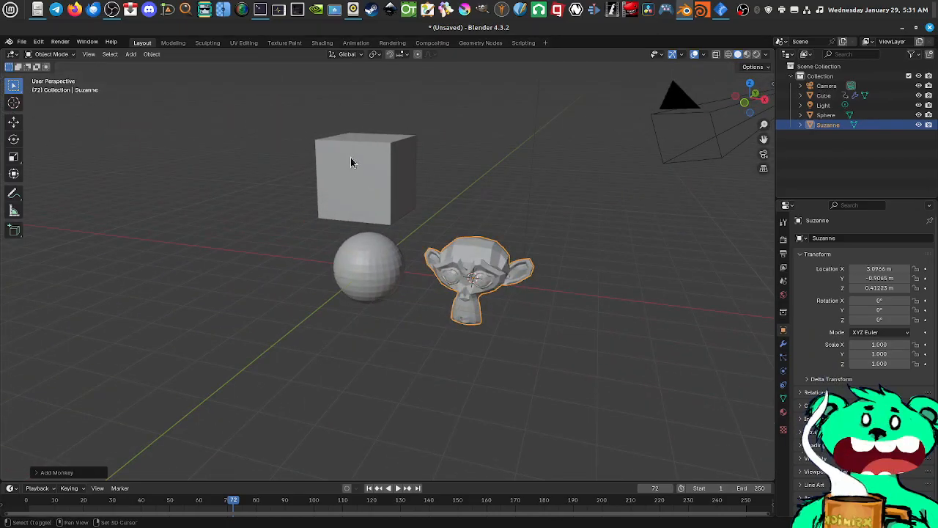
{"action": "middle_click_drag", "start_coordinate": [350, 159], "coordinate": [359, 218]}
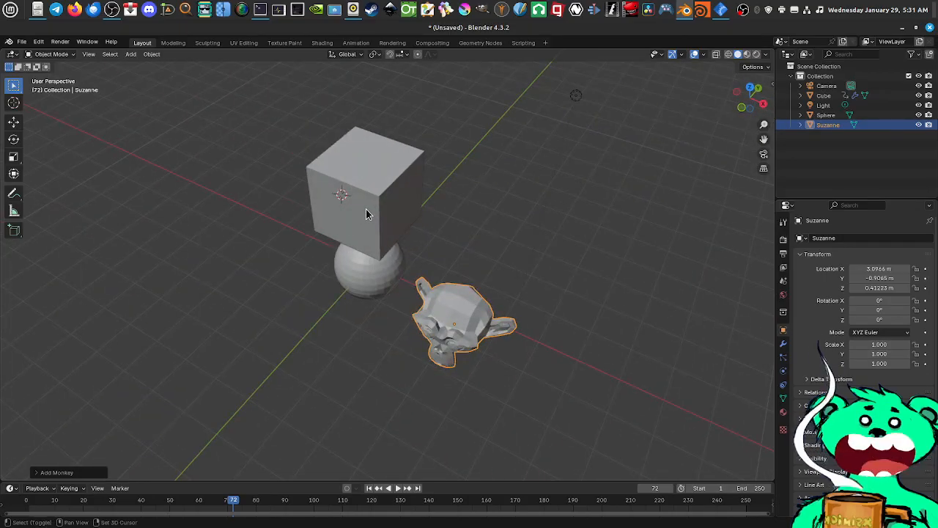
{"action": "key", "text": "shift+a"}
{"action": "mouse_move", "coordinate": [365, 209]}
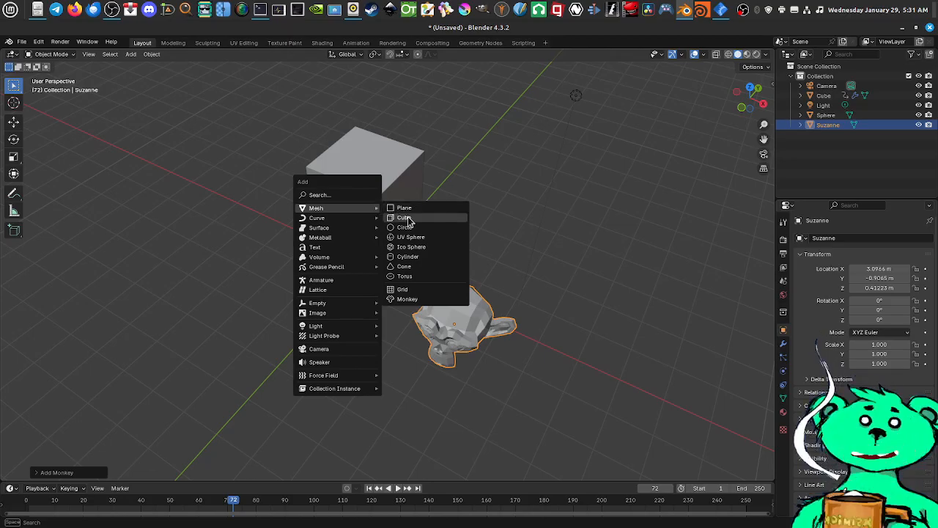
{"action": "left_click", "coordinate": [406, 277]}
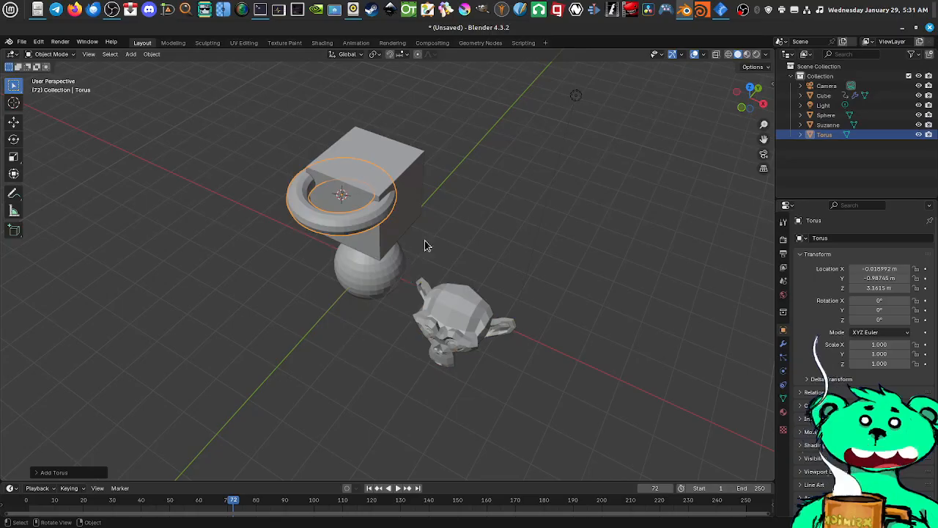
With the Move tool, shift the cube in the XY plane away from the torus to about X 1.04 m, Y 1.29 m
{"action": "mouse_move", "coordinate": [395, 249]}
{"action": "middle_mouse_down"}
{"action": "mouse_move", "coordinate": [410, 245]}
{"action": "mouse_move", "coordinate": [395, 257]}
{"action": "mouse_move", "coordinate": [429, 237]}
{"action": "mouse_move", "coordinate": [478, 229]}
{"action": "mouse_move", "coordinate": [393, 232]}
{"action": "middle_mouse_up"}
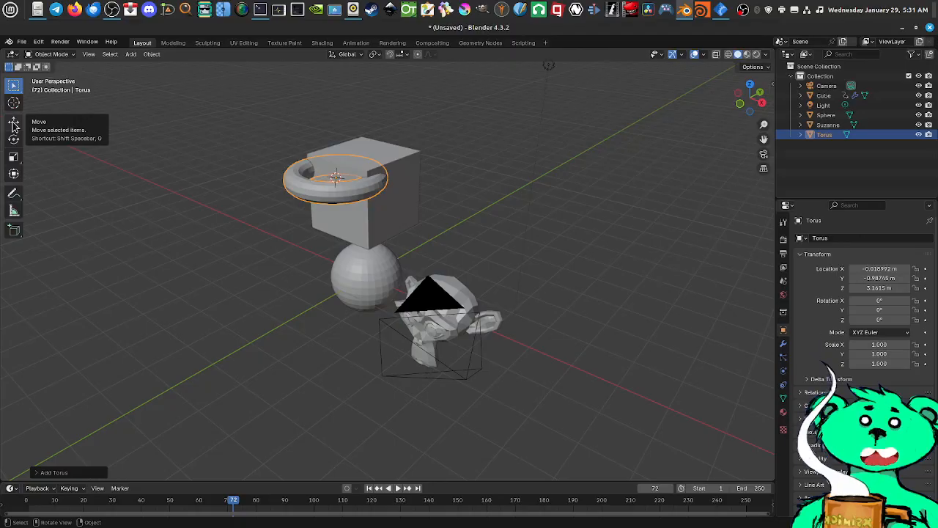
{"action": "left_click", "coordinate": [13, 124]}
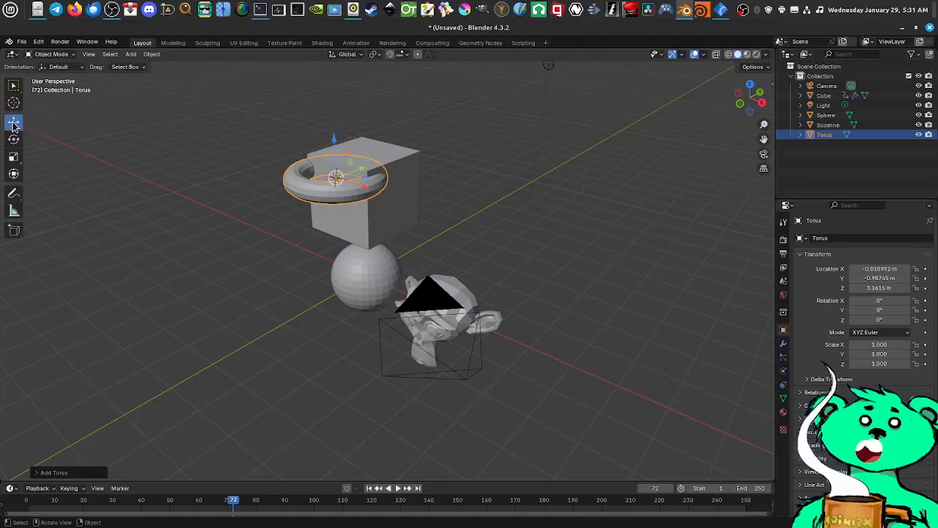
{"action": "middle_click_drag", "start_coordinate": [297, 215], "coordinate": [315, 231]}
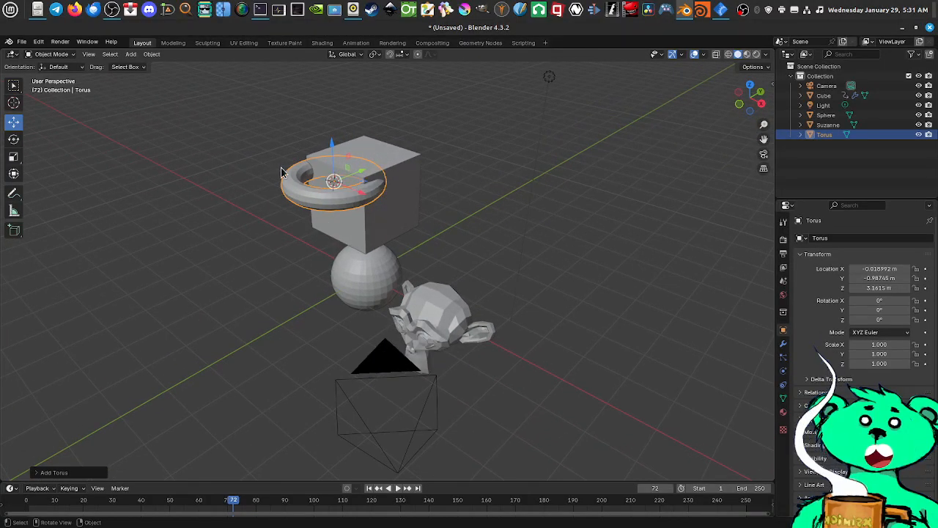
{"action": "left_click", "coordinate": [412, 184]}
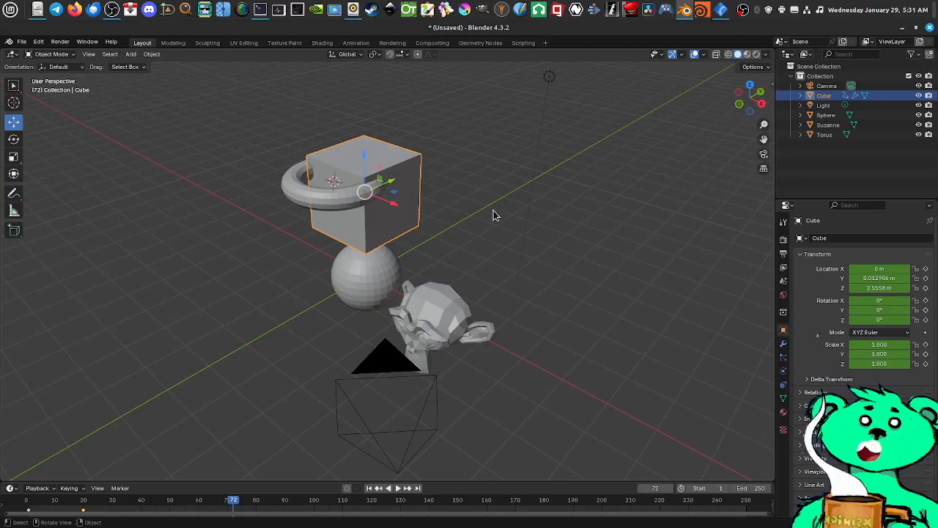
{"action": "middle_click_drag", "start_coordinate": [493, 211], "coordinate": [399, 198]}
{"action": "left_click_drag", "start_coordinate": [395, 188], "coordinate": [473, 247]}
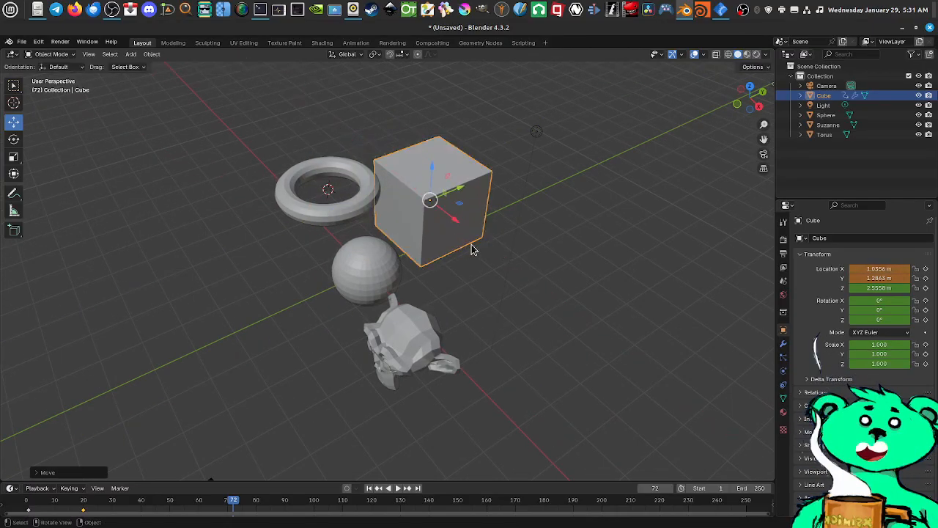
Examine the cube, torus, sphere and monkey head from another angle, both close up and from farther away
{"action": "middle_click_drag", "start_coordinate": [474, 247], "coordinate": [464, 223]}
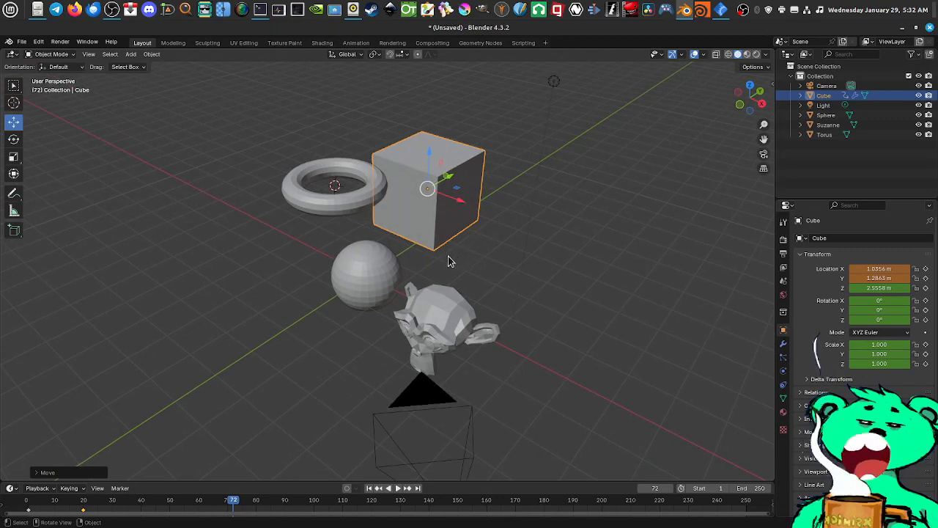
{"action": "middle_click_drag", "start_coordinate": [496, 247], "coordinate": [494, 252]}
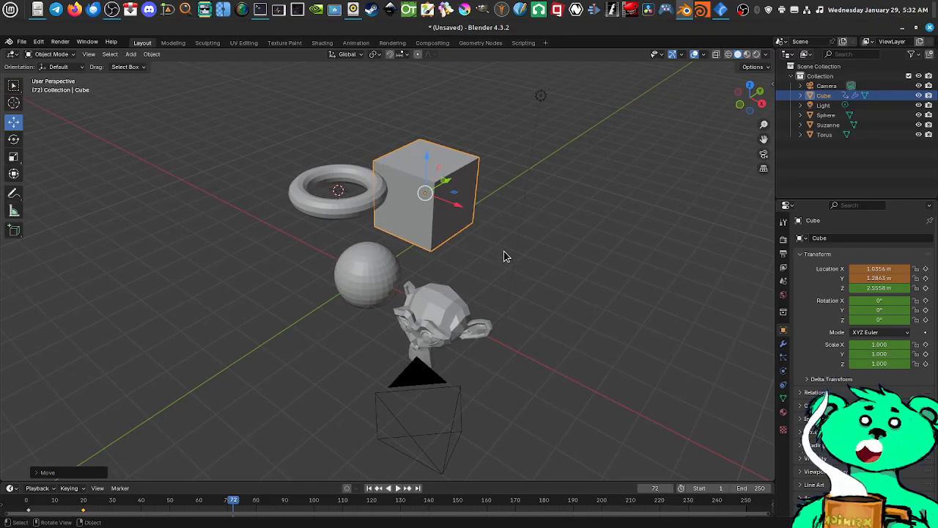
{"action": "scroll", "coordinate": [491, 252], "scroll_direction": "up", "scroll_amount": 3}
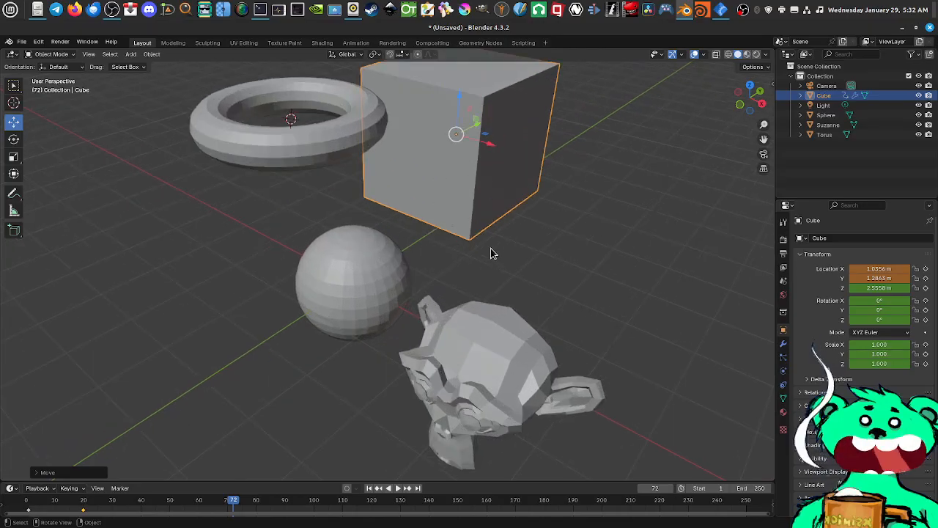
{"action": "scroll", "coordinate": [491, 253], "scroll_direction": "down", "scroll_amount": 6}
{"action": "scroll", "coordinate": [490, 251], "scroll_direction": "up", "scroll_amount": 2}
{"action": "scroll", "coordinate": [489, 250], "scroll_direction": "up", "scroll_amount": 1}
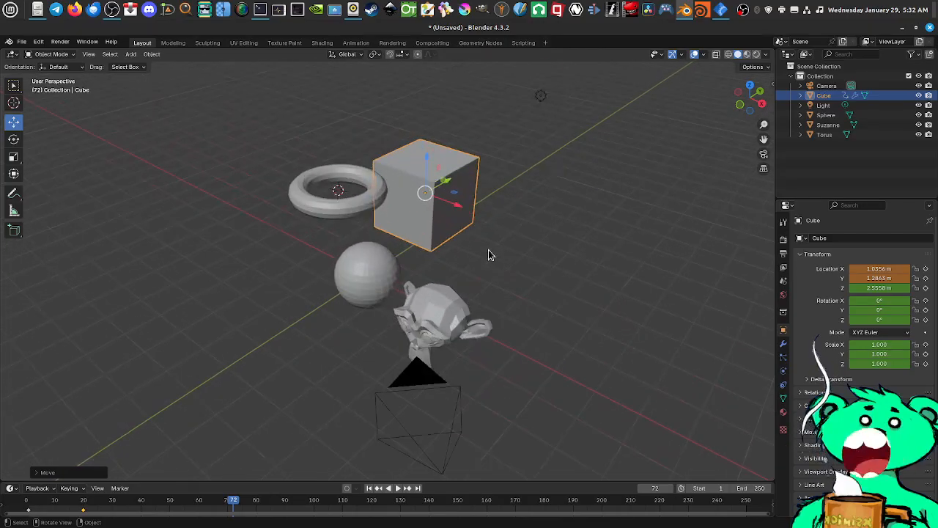
{"action": "scroll", "coordinate": [488, 250], "scroll_direction": "down", "scroll_amount": 4}
{"action": "scroll", "coordinate": [486, 250], "scroll_direction": "up", "scroll_amount": 3}
{"action": "scroll", "coordinate": [486, 250], "scroll_direction": "up", "scroll_amount": 4}
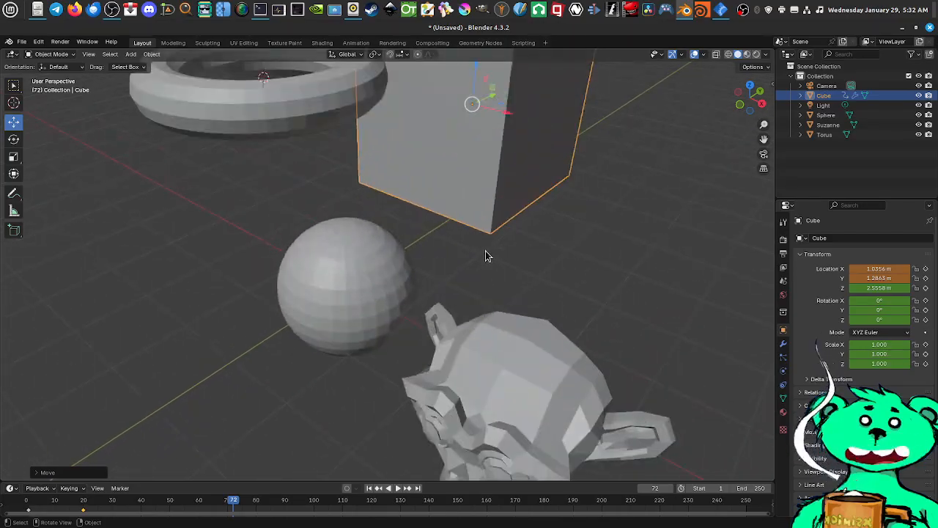
{"action": "scroll", "coordinate": [486, 251], "scroll_direction": "down", "scroll_amount": 7}
{"action": "scroll", "coordinate": [486, 251], "scroll_direction": "up", "scroll_amount": 7}
{"action": "scroll", "coordinate": [486, 251], "scroll_direction": "down", "scroll_amount": 6}
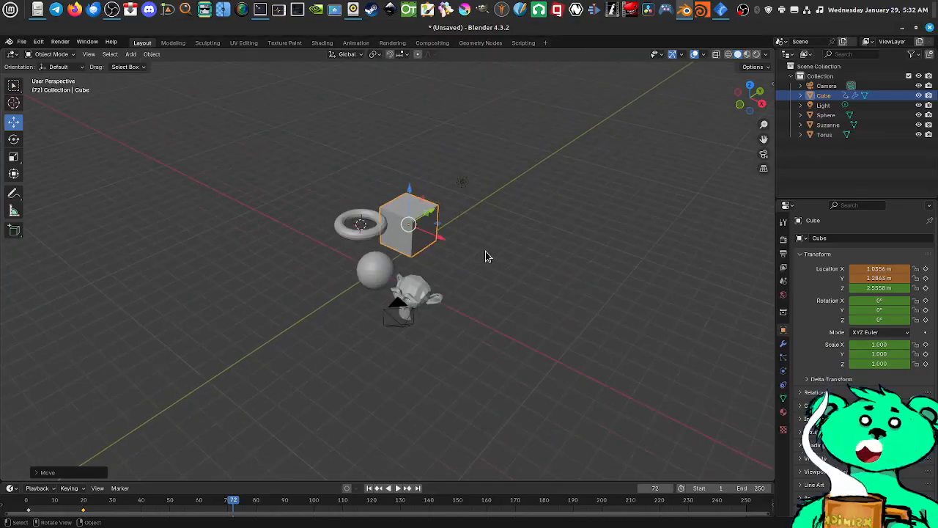
{"action": "scroll", "coordinate": [485, 250], "scroll_direction": "up", "scroll_amount": 4}
{"action": "scroll", "coordinate": [496, 256], "scroll_direction": "down", "scroll_amount": 3}
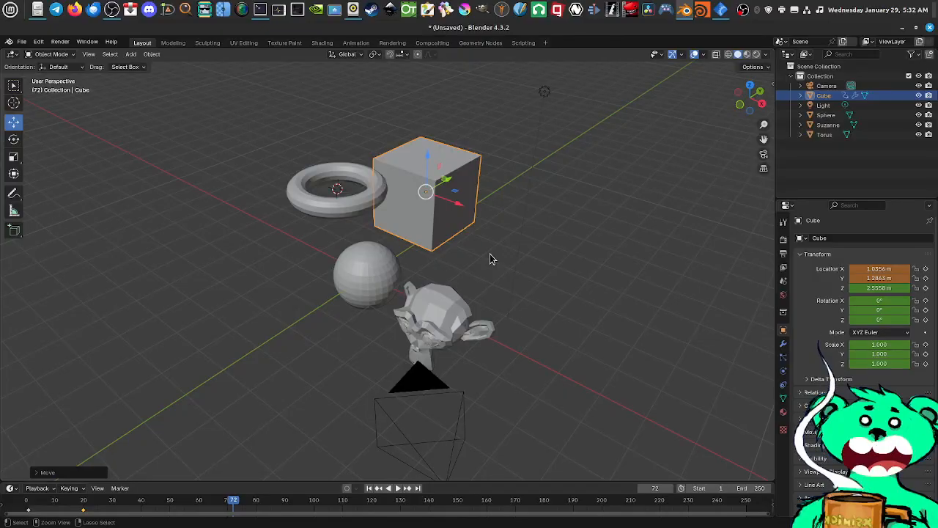
{"action": "scroll", "coordinate": [490, 260], "scroll_direction": "down", "scroll_amount": 2}
{"action": "scroll", "coordinate": [486, 281], "scroll_direction": "up", "scroll_amount": 5}
{"action": "scroll", "coordinate": [469, 208], "scroll_direction": "up", "scroll_amount": 2}
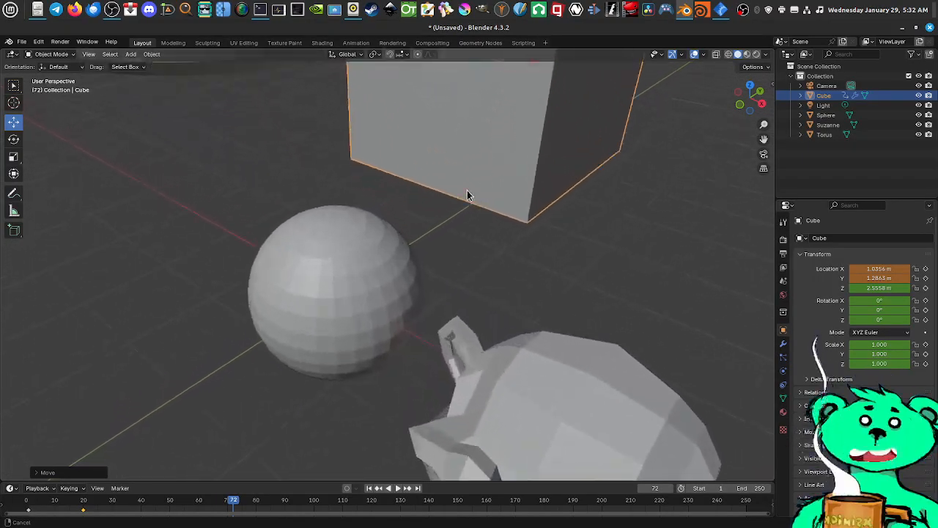
{"action": "scroll", "coordinate": [467, 194], "scroll_direction": "down", "scroll_amount": 5}
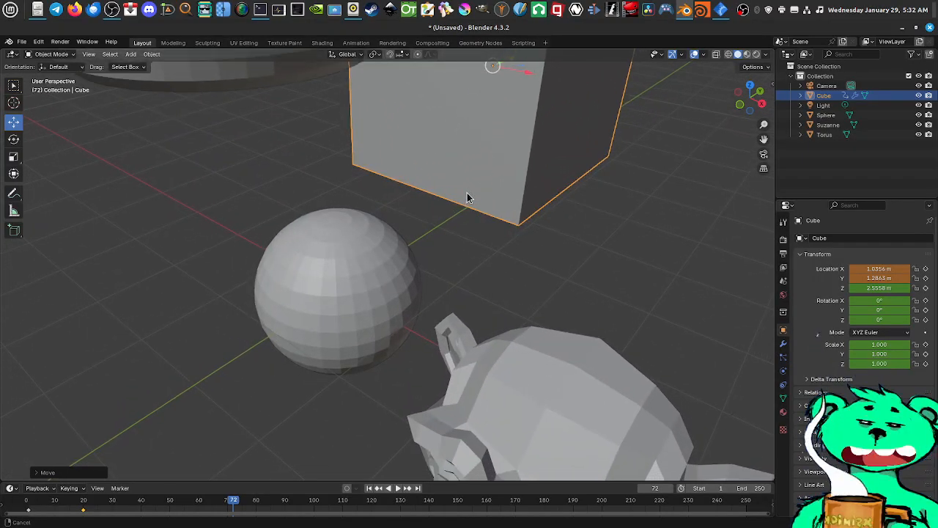
{"action": "scroll", "coordinate": [461, 208], "scroll_direction": "down", "scroll_amount": 1}
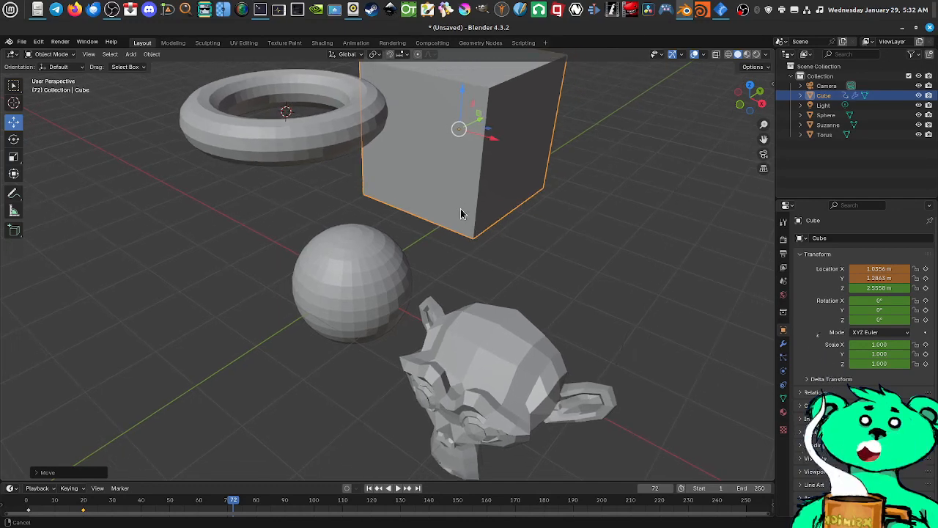
{"action": "scroll", "coordinate": [462, 220], "scroll_direction": "down", "scroll_amount": 6}
{"action": "scroll", "coordinate": [460, 281], "scroll_direction": "up", "scroll_amount": 7}
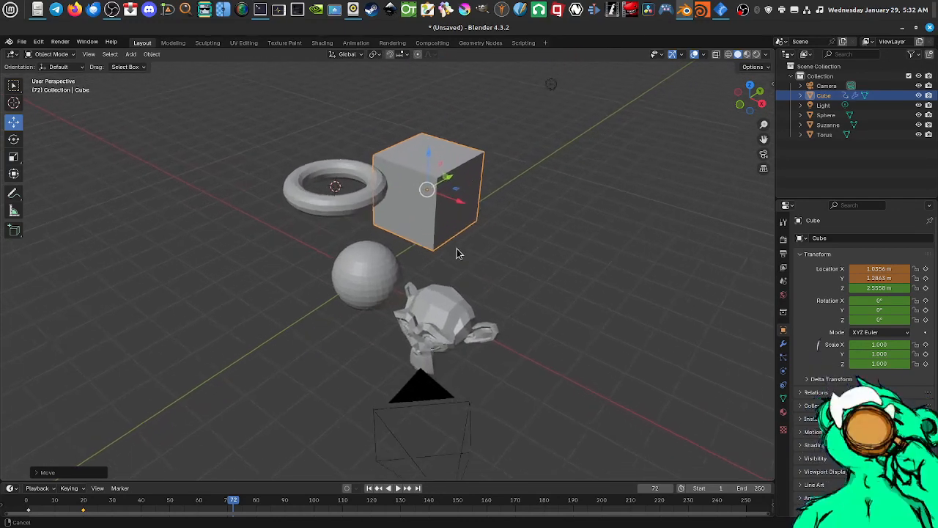
{"action": "scroll", "coordinate": [458, 201], "scroll_direction": "down", "scroll_amount": 7}
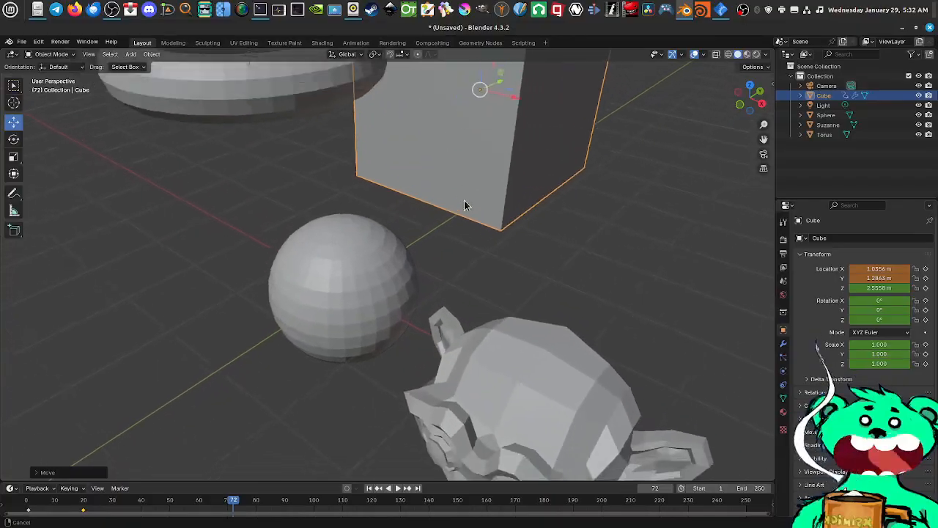
{"action": "scroll", "coordinate": [480, 247], "scroll_direction": "up", "scroll_amount": 4}
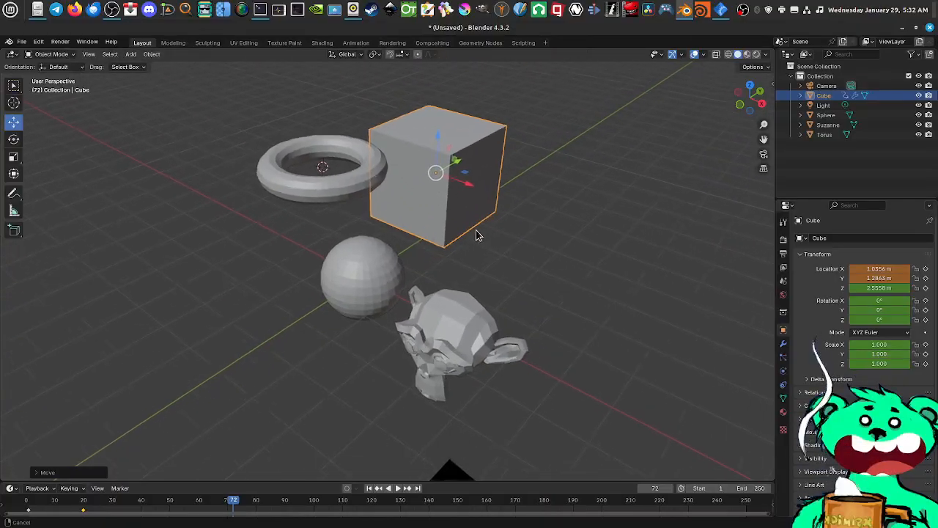
{"action": "scroll", "coordinate": [468, 201], "scroll_direction": "down", "scroll_amount": 4}
{"action": "scroll", "coordinate": [480, 253], "scroll_direction": "down", "scroll_amount": 1}
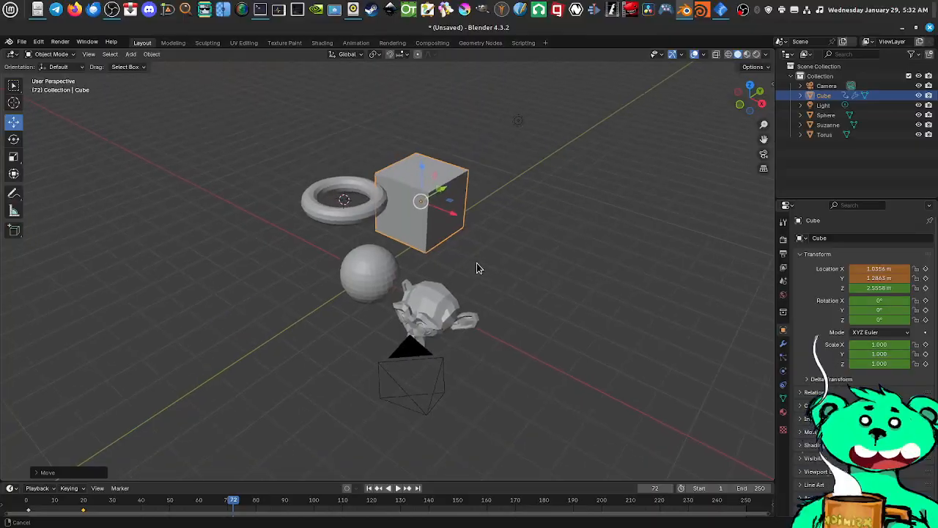
{"action": "scroll", "coordinate": [477, 264], "scroll_direction": "up", "scroll_amount": 5}
{"action": "scroll", "coordinate": [467, 205], "scroll_direction": "down", "scroll_amount": 4}
{"action": "scroll", "coordinate": [480, 257], "scroll_direction": "down", "scroll_amount": 3}
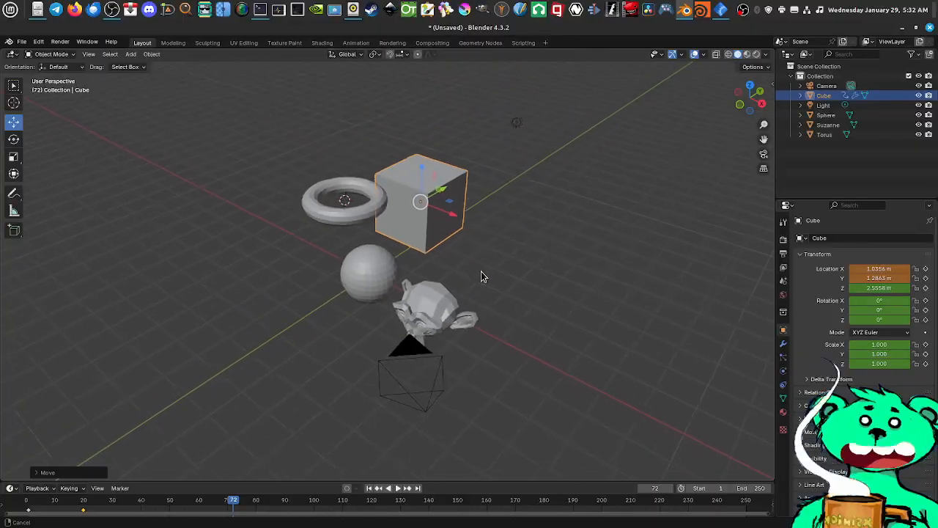
{"action": "scroll", "coordinate": [473, 242], "scroll_direction": "up", "scroll_amount": 5}
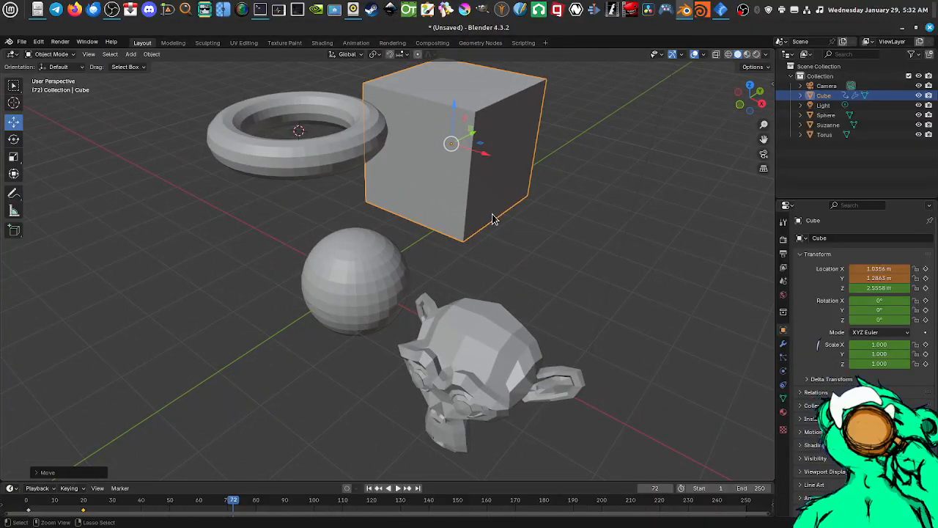
Deselect the cube with an empty lasso selection beside it
{"action": "left_click_drag", "start_coordinate": [493, 217], "coordinate": [529, 223]}
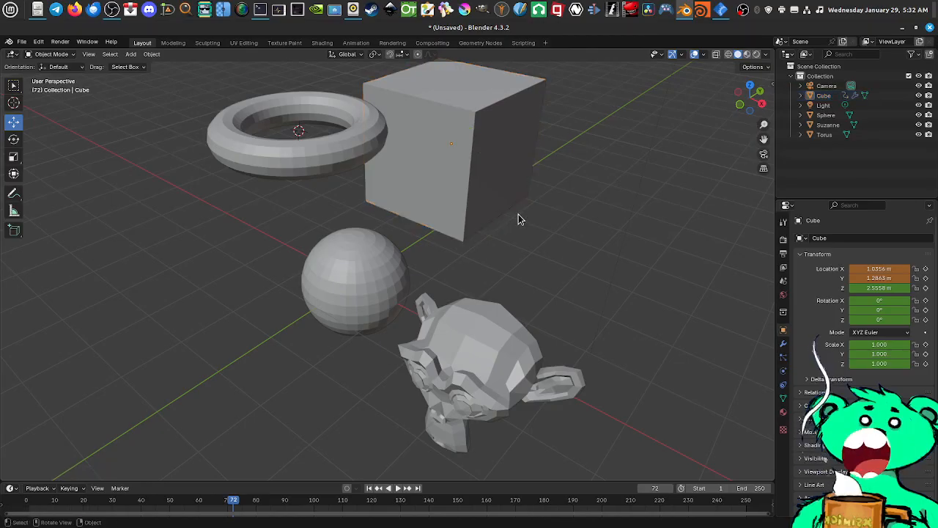
{"action": "middle_click_drag", "start_coordinate": [518, 214], "coordinate": [532, 228]}
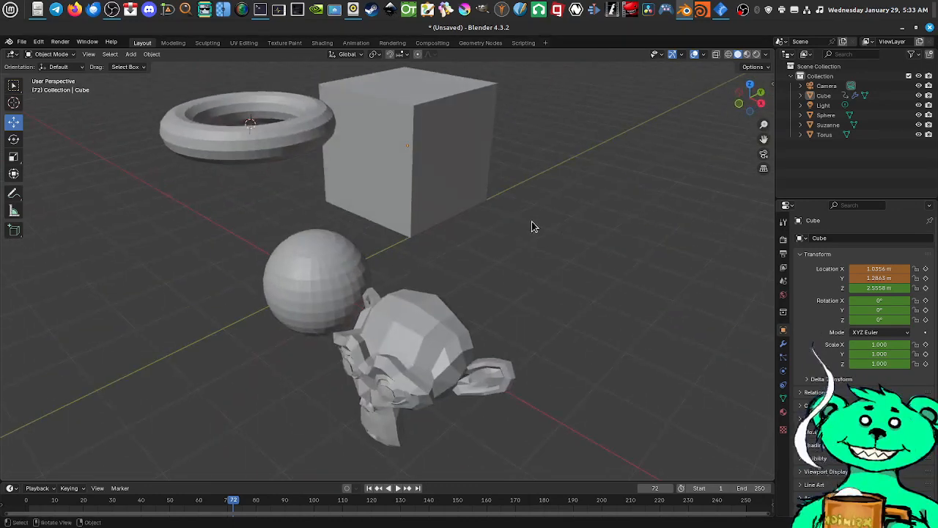
{"action": "scroll", "coordinate": [519, 208], "scroll_direction": "down", "scroll_amount": 2}
{"action": "scroll", "coordinate": [516, 207], "scroll_direction": "up", "scroll_amount": 1}
{"action": "scroll", "coordinate": [506, 203], "scroll_direction": "down", "scroll_amount": 2}
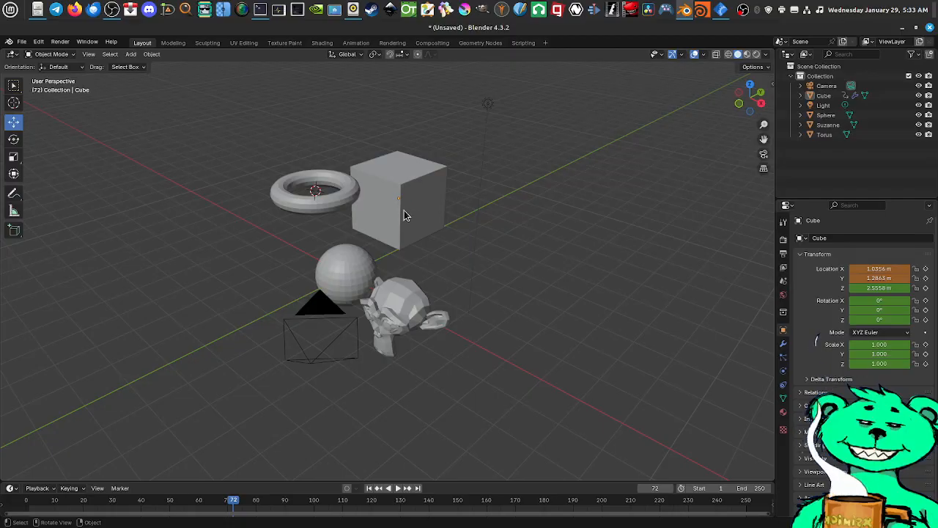
Bring up the splash screen with its new-preferences setup options
{"action": "left_click", "coordinate": [22, 42]}
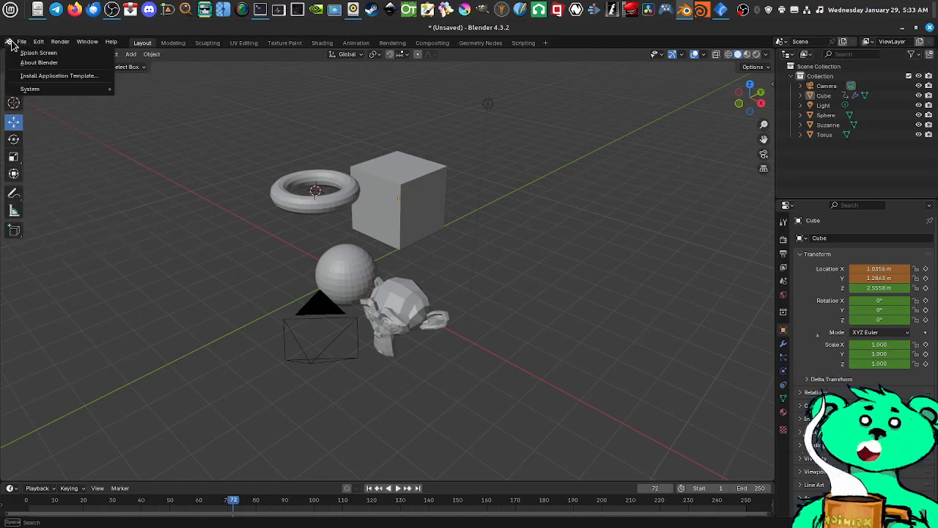
{"action": "mouse_move", "coordinate": [9, 44]}
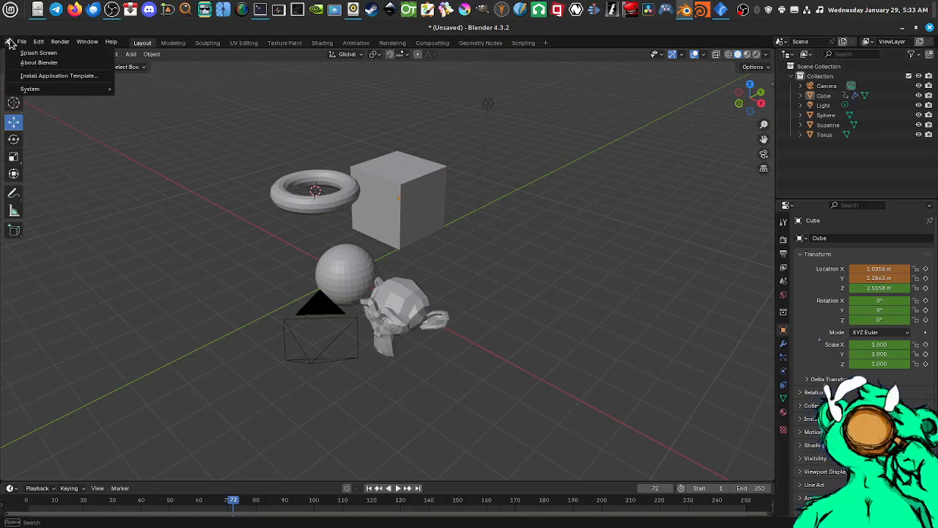
{"action": "left_click", "coordinate": [48, 55]}
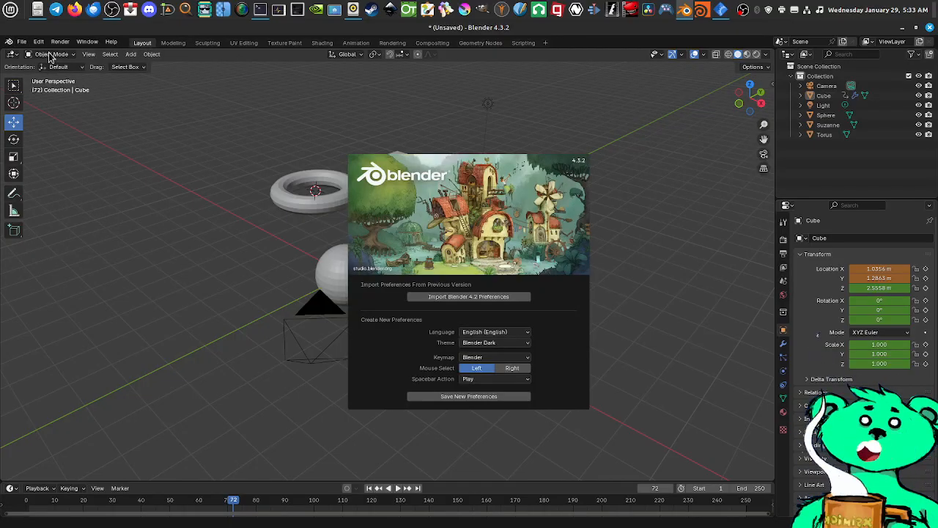
Try the Industry Compatible keymap in the splash screen and restore the Blender keymap
{"action": "left_click", "coordinate": [492, 358]}
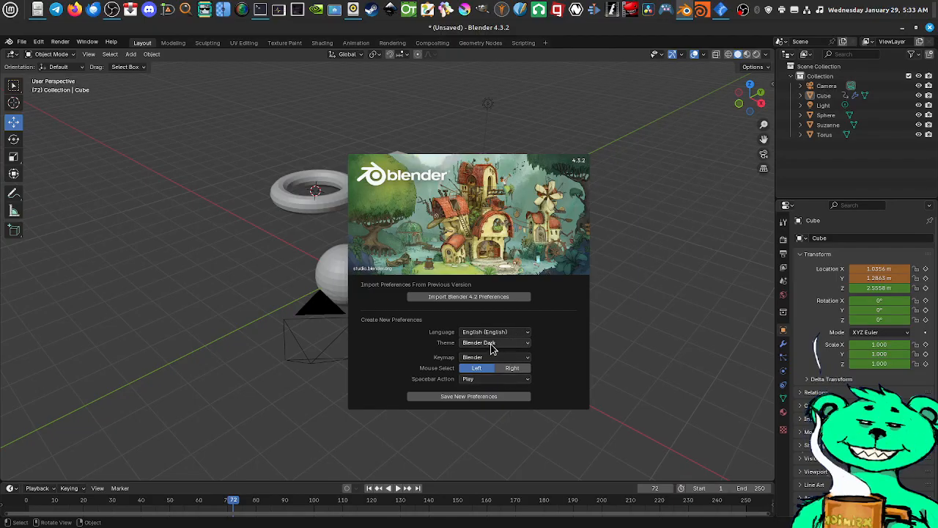
{"action": "left_click", "coordinate": [526, 358]}
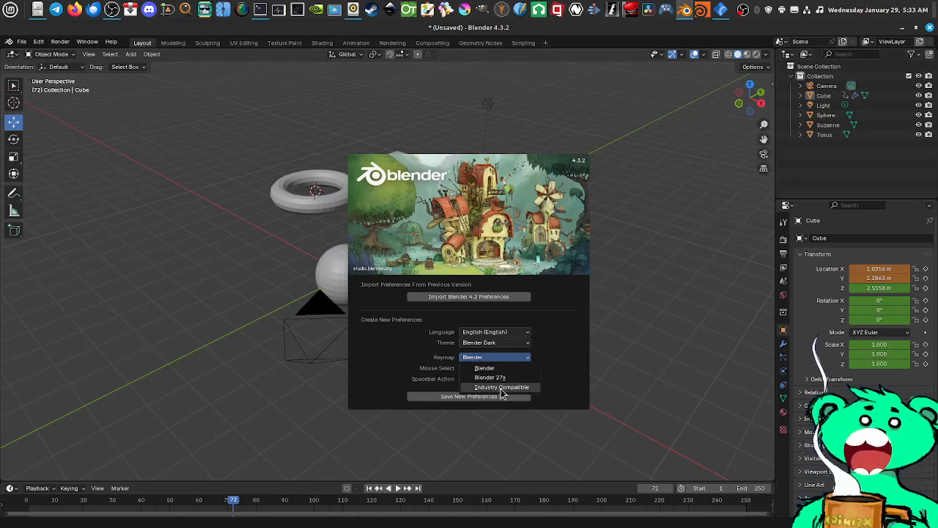
{"action": "left_click", "coordinate": [511, 388]}
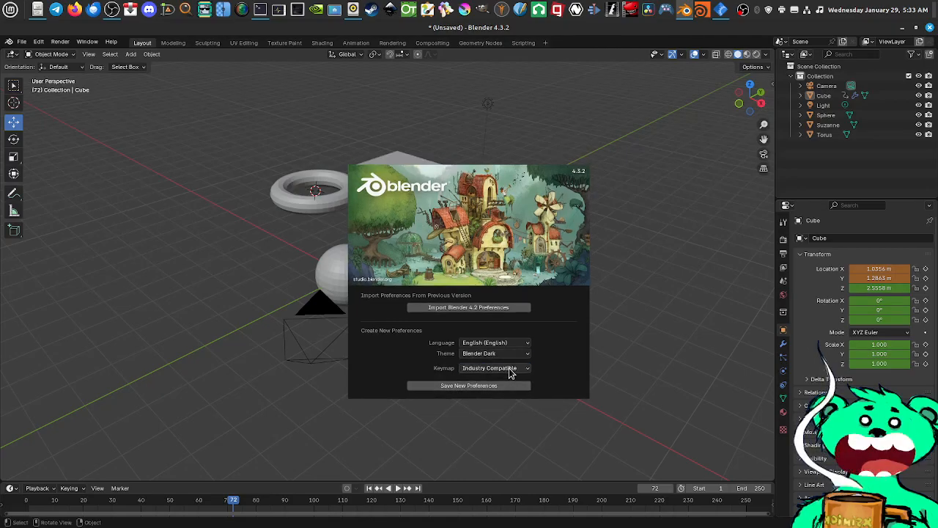
{"action": "left_click", "coordinate": [509, 368]}
{"action": "left_click", "coordinate": [502, 380]}
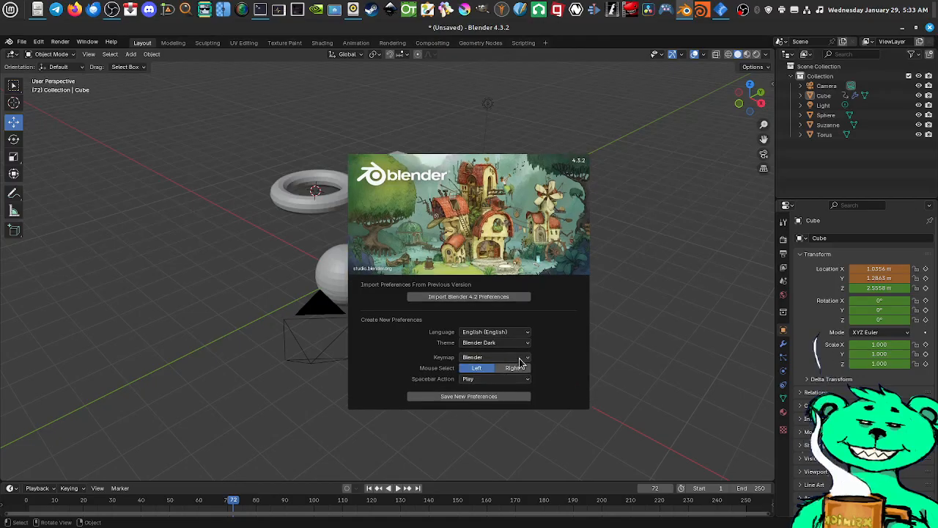
Review the available spacebar action, keymap, theme and language options, and dismiss the splash screen
{"action": "left_click", "coordinate": [522, 379]}
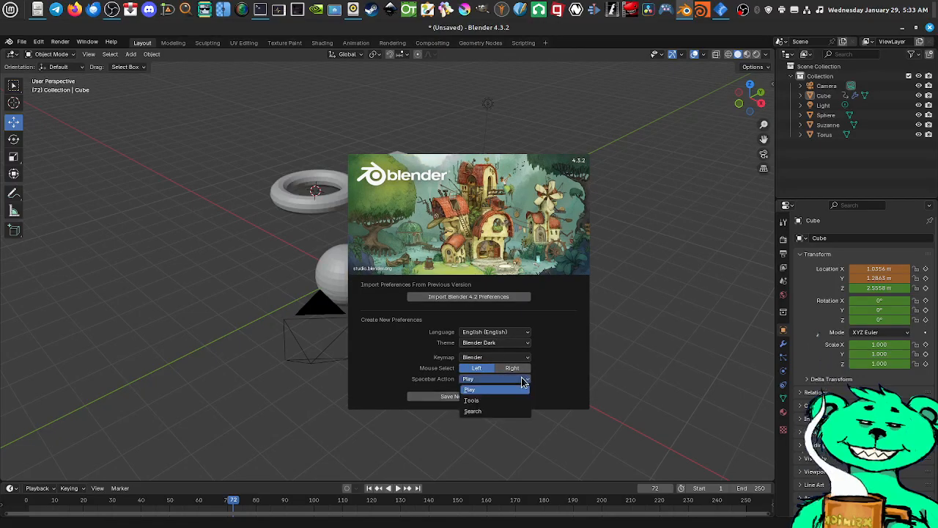
{"action": "left_click", "coordinate": [519, 358]}
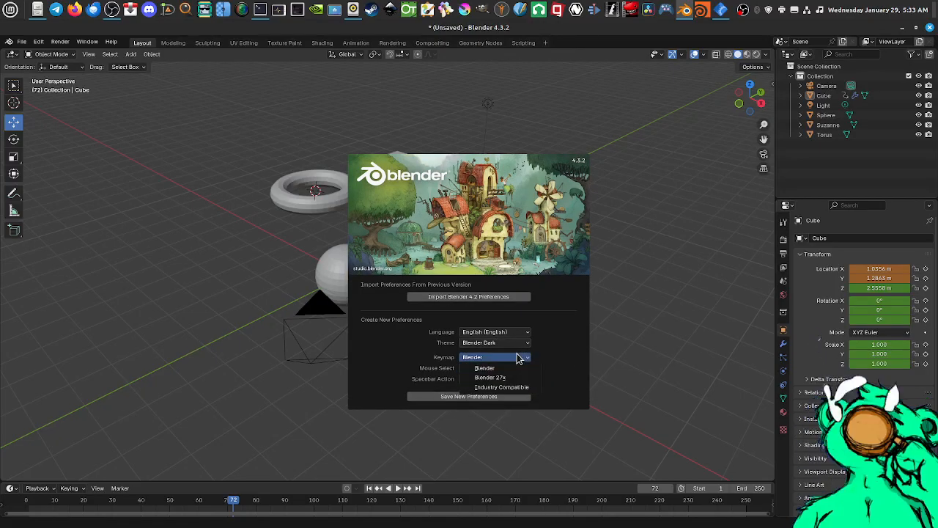
{"action": "left_click", "coordinate": [518, 341]}
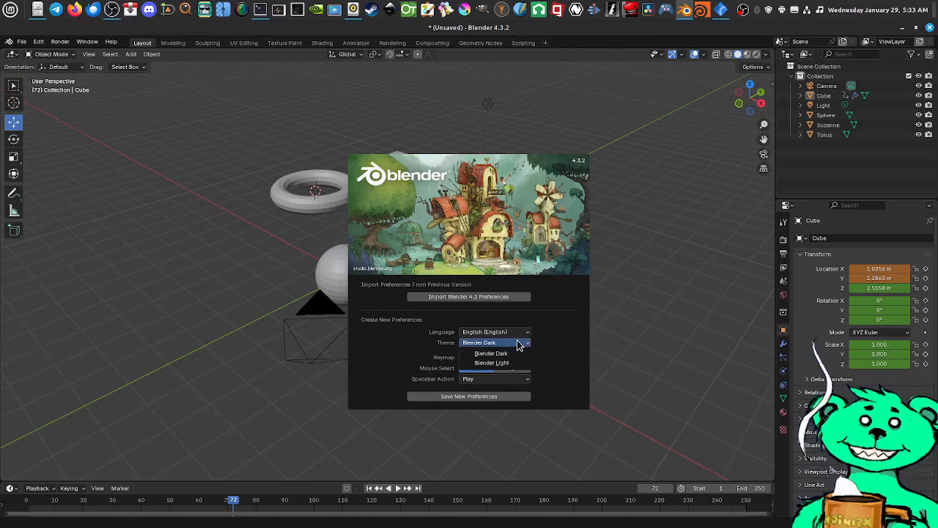
{"action": "left_click", "coordinate": [528, 331]}
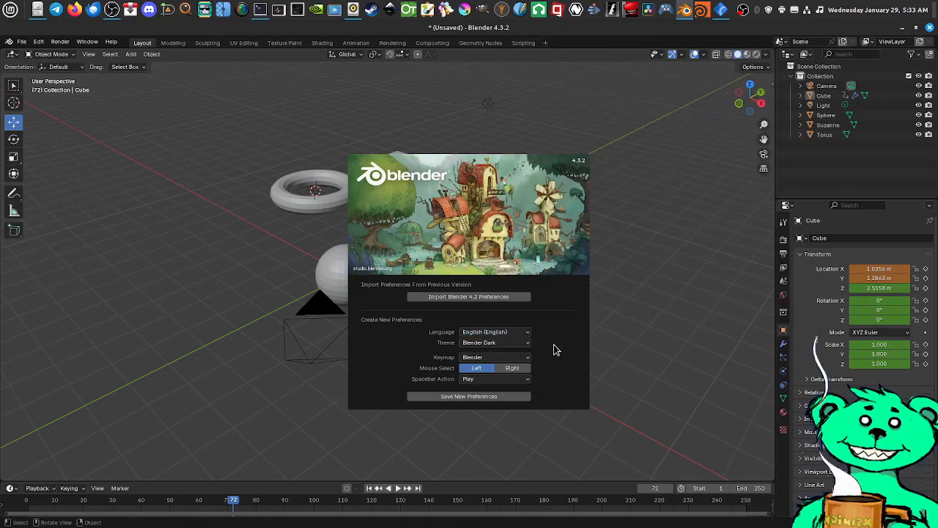
{"action": "left_click", "coordinate": [308, 141]}
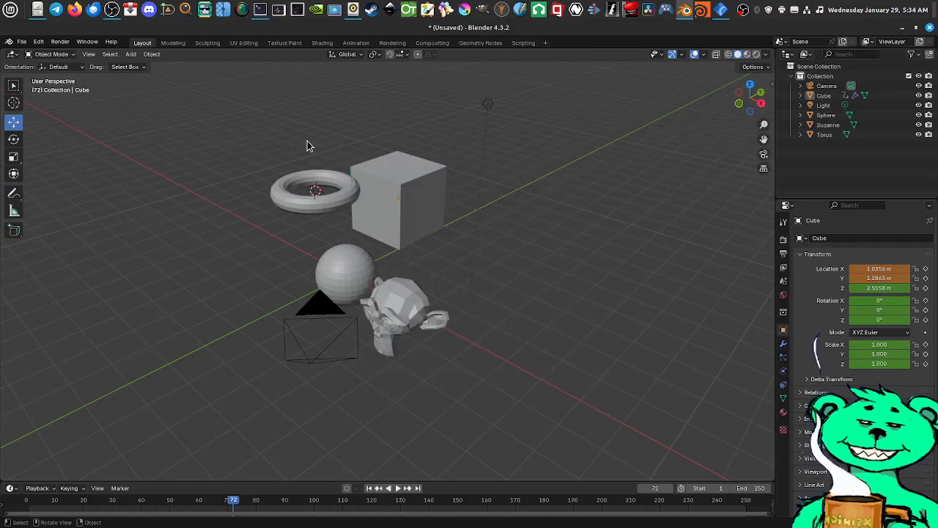
Open the Preferences window
{"action": "left_click", "coordinate": [22, 42]}
{"action": "mouse_move", "coordinate": [39, 42]}
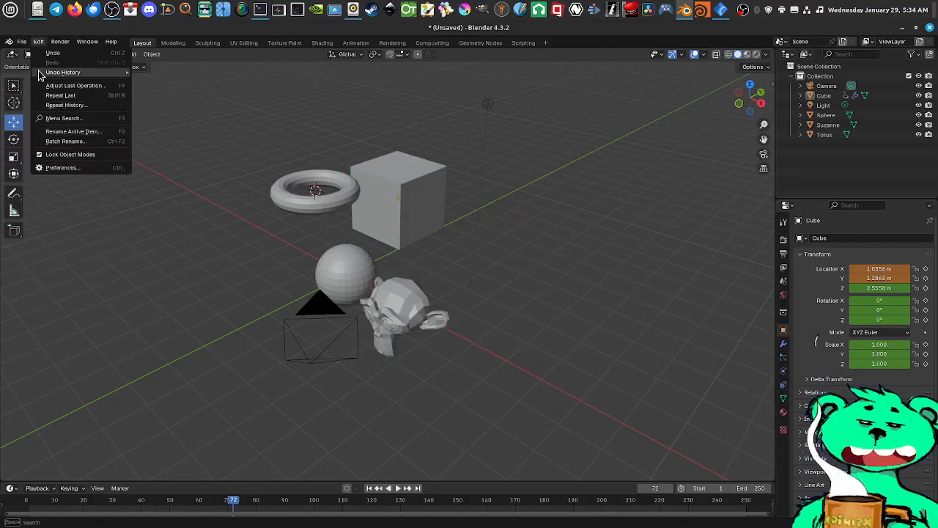
{"action": "left_click", "coordinate": [40, 43]}
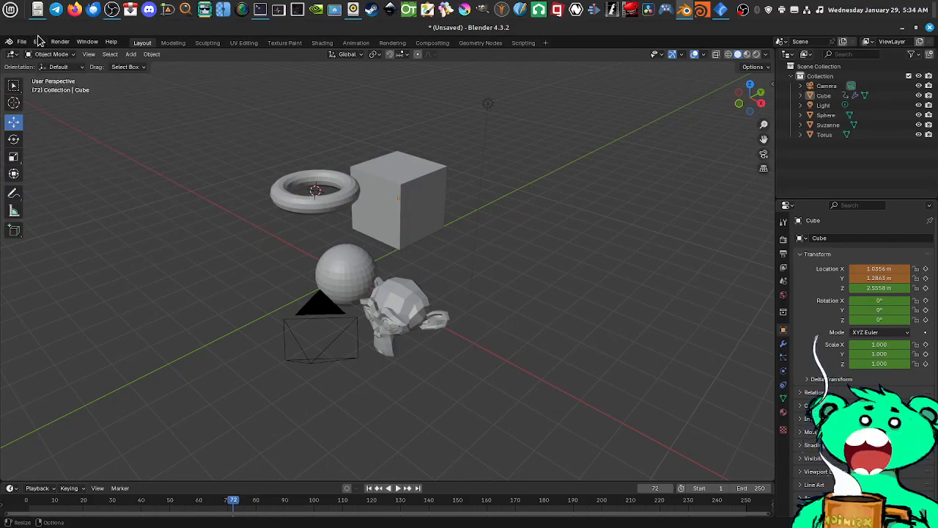
{"action": "left_click", "coordinate": [41, 45]}
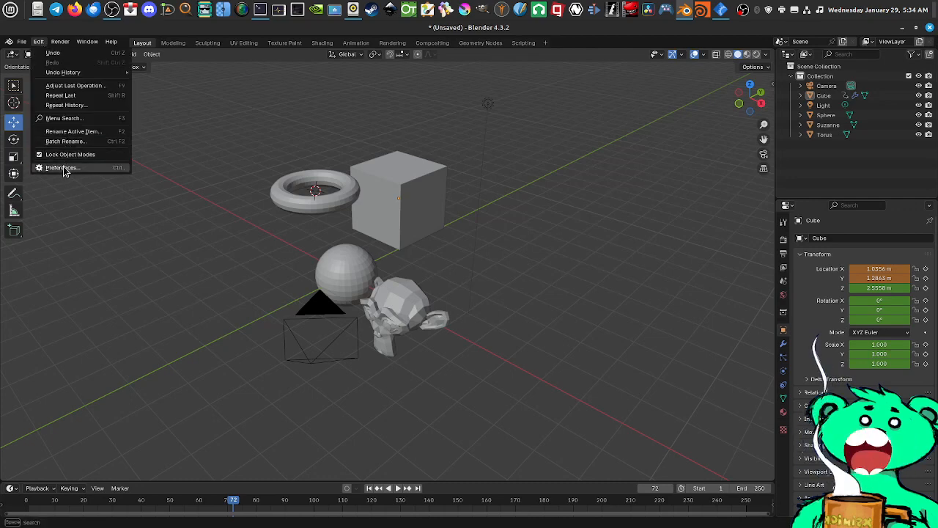
{"action": "left_click", "coordinate": [62, 167]}
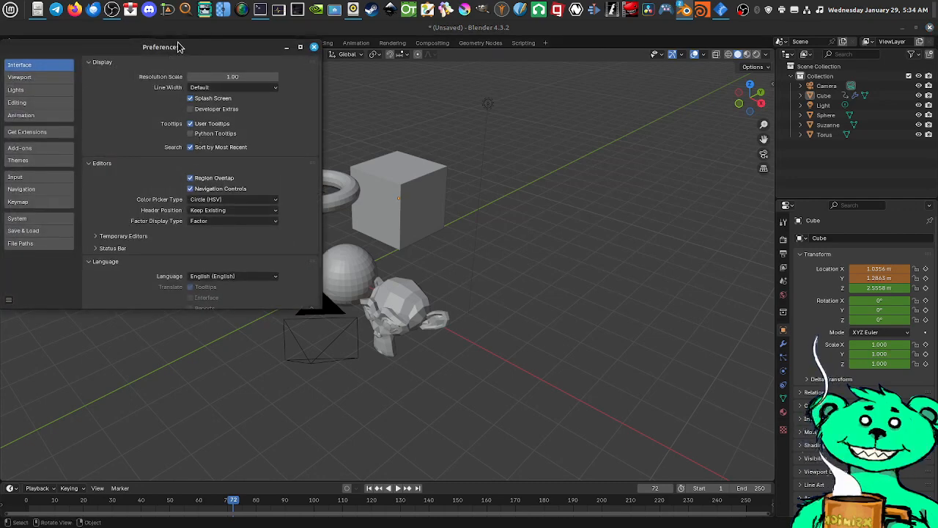
Review the Navigation and Keymap preferences, including the per-editor keymap categories, and close the Preferences window
{"action": "left_click", "coordinate": [38, 191]}
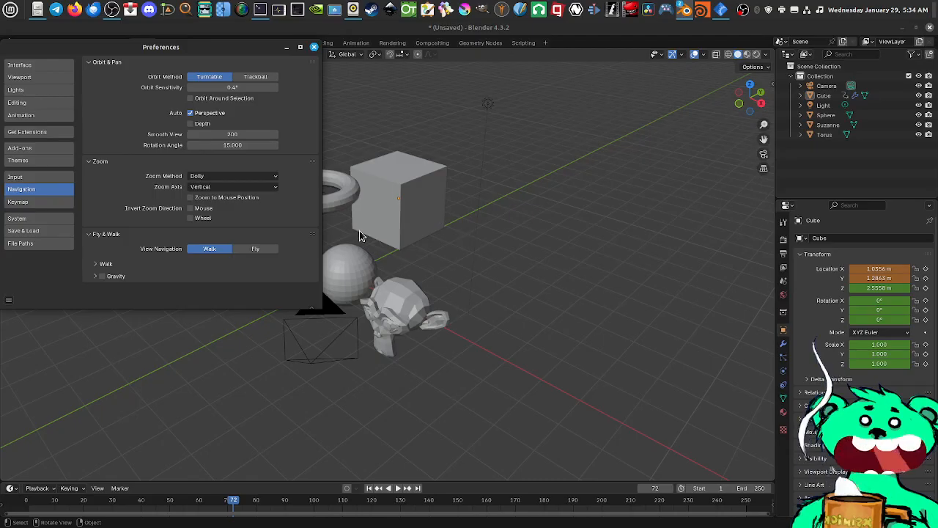
{"action": "left_click", "coordinate": [44, 203]}
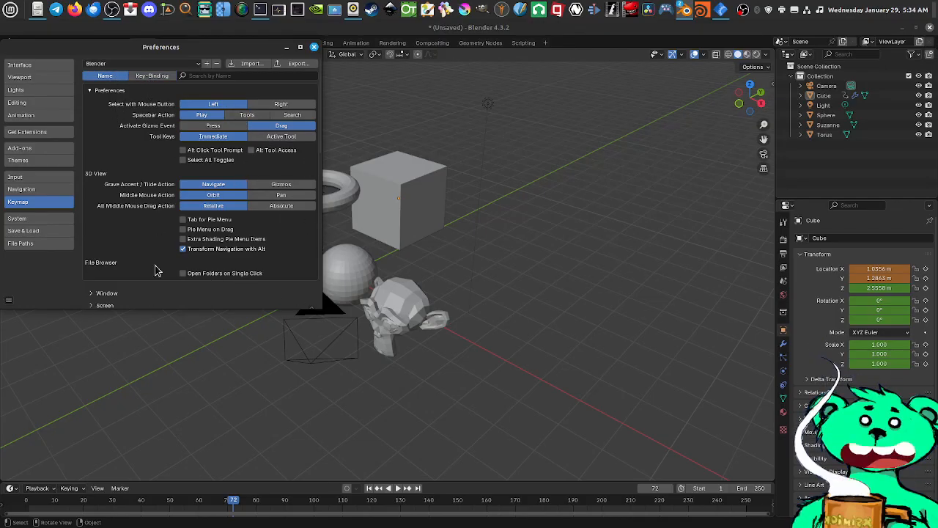
{"action": "scroll", "coordinate": [150, 264], "scroll_direction": "down", "scroll_amount": 8}
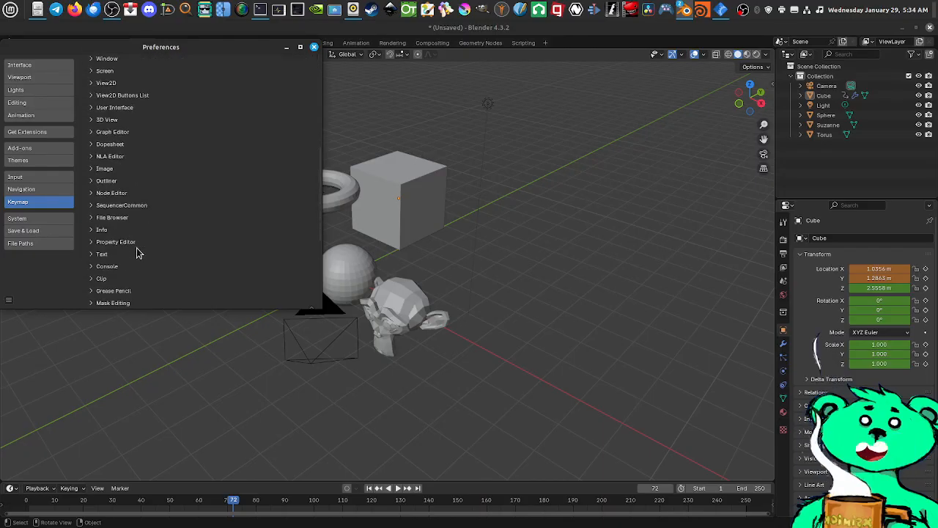
{"action": "scroll", "coordinate": [137, 253], "scroll_direction": "up", "scroll_amount": 7}
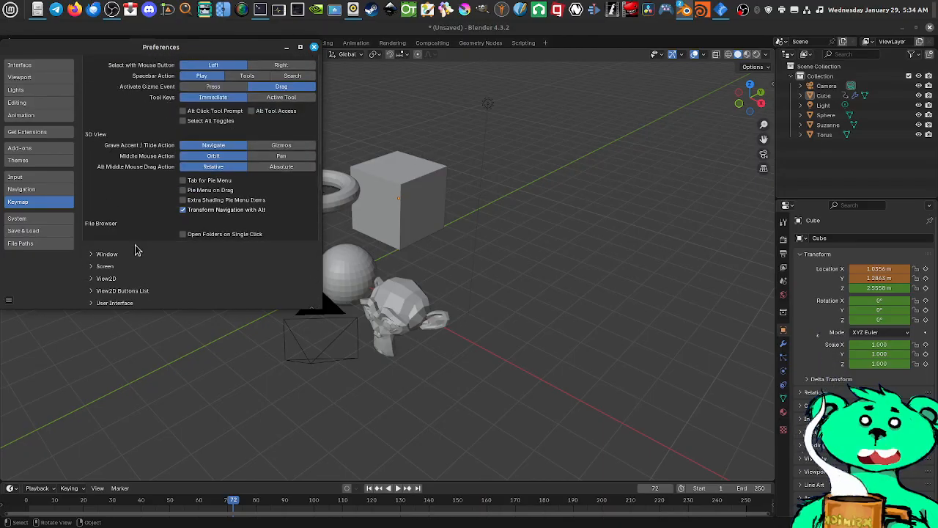
{"action": "scroll", "coordinate": [135, 250], "scroll_direction": "up", "scroll_amount": 2}
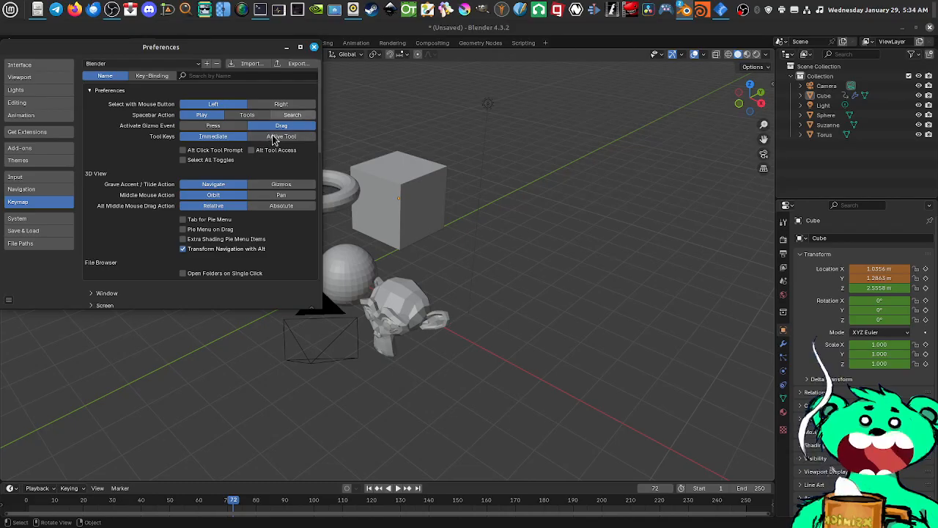
{"action": "left_click", "coordinate": [314, 47]}
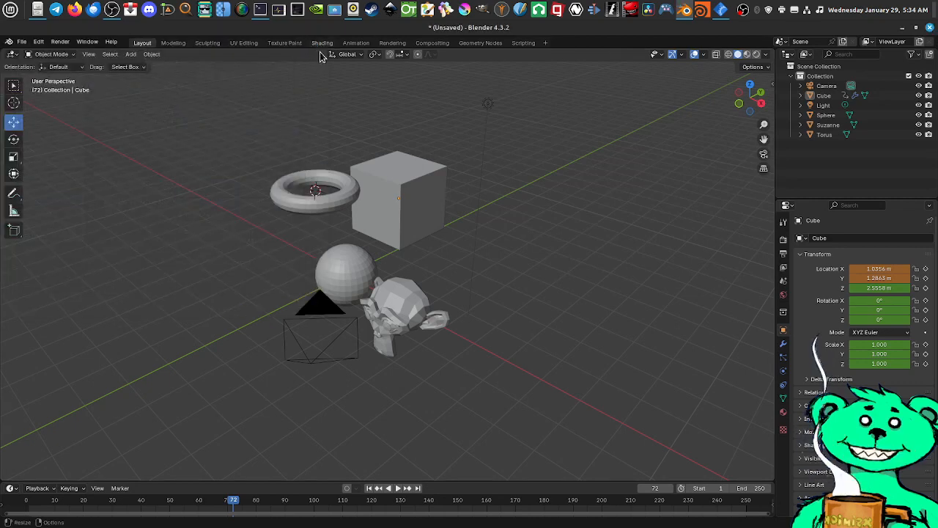
Rotate the Suzanne monkey head about each axis with the Rotate tool to about X 20.6°, Y -30.6°, Z -348.8°
{"action": "middle_click_drag", "start_coordinate": [416, 354], "coordinate": [188, 253]}
{"action": "left_click", "coordinate": [15, 141]}
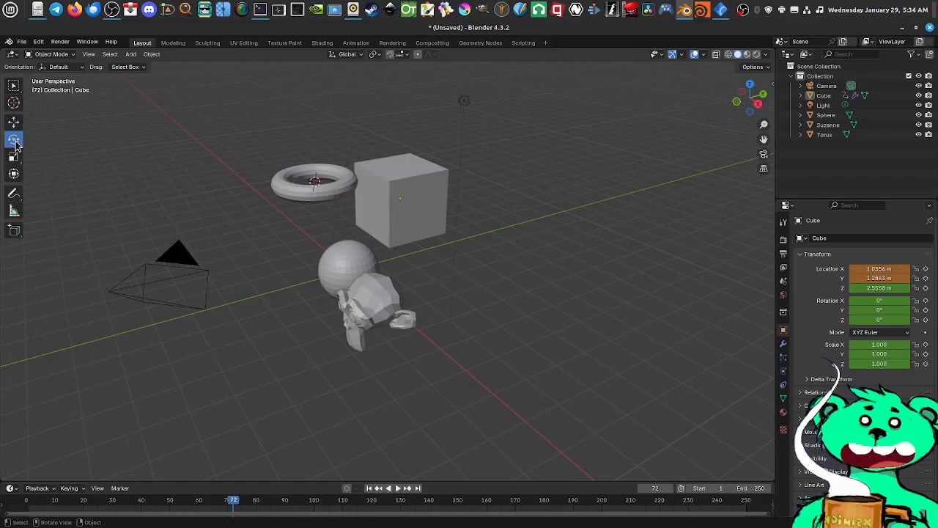
{"action": "left_click", "coordinate": [350, 266]}
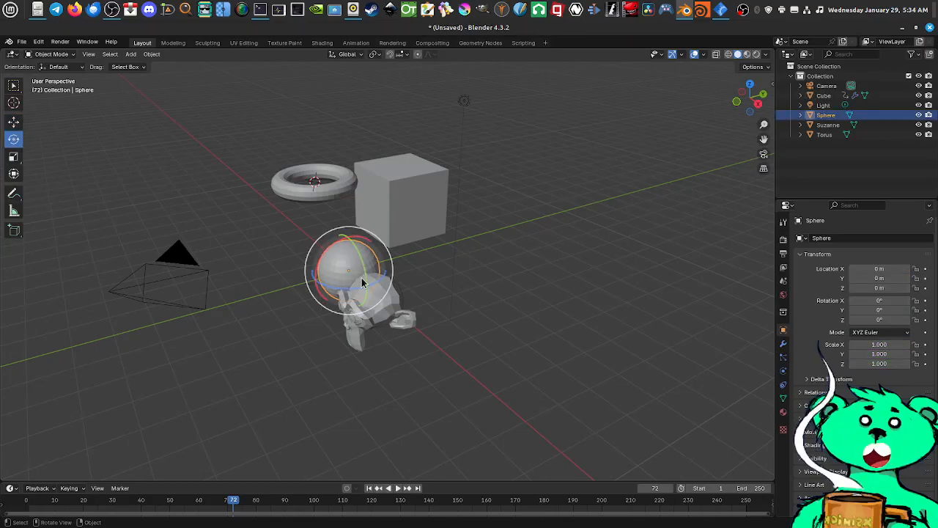
{"action": "left_click", "coordinate": [388, 306]}
{"action": "mouse_move", "coordinate": [460, 314]}
{"action": "middle_mouse_down"}
{"action": "mouse_move", "coordinate": [524, 308]}
{"action": "mouse_move", "coordinate": [462, 311]}
{"action": "middle_mouse_up"}
{"action": "scroll", "coordinate": [462, 315], "scroll_direction": "up", "scroll_amount": 3}
{"action": "scroll", "coordinate": [459, 320], "scroll_direction": "up", "scroll_amount": 3}
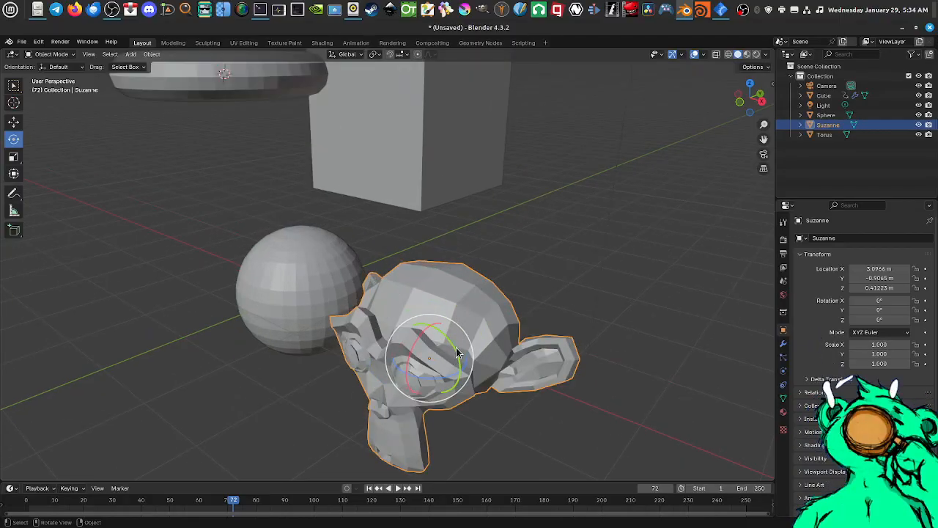
{"action": "mouse_move", "coordinate": [458, 356]}
{"action": "left_mouse_down"}
{"action": "mouse_move", "coordinate": [454, 337]}
{"action": "mouse_move", "coordinate": [450, 346]}
{"action": "left_mouse_up"}
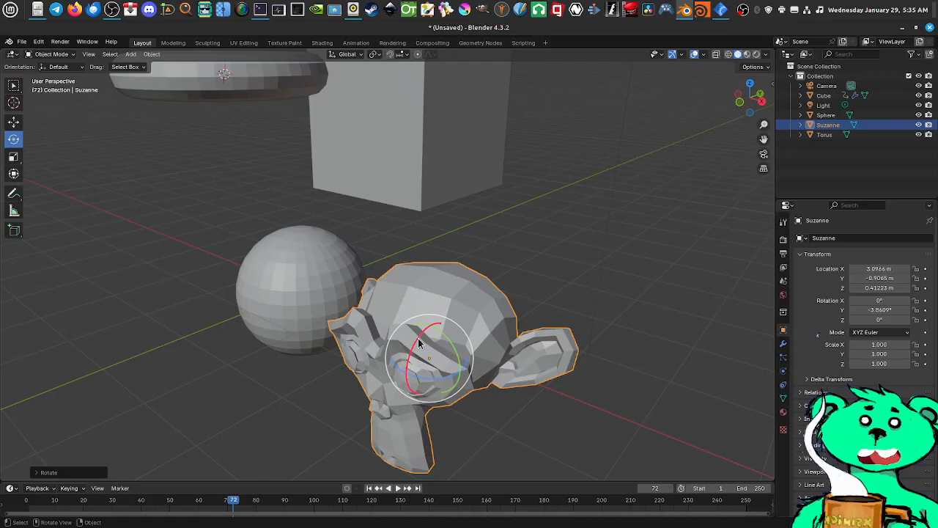
{"action": "mouse_move", "coordinate": [415, 339]}
{"action": "left_mouse_down"}
{"action": "mouse_move", "coordinate": [404, 350]}
{"action": "mouse_move", "coordinate": [417, 334]}
{"action": "mouse_move", "coordinate": [428, 344]}
{"action": "left_mouse_up"}
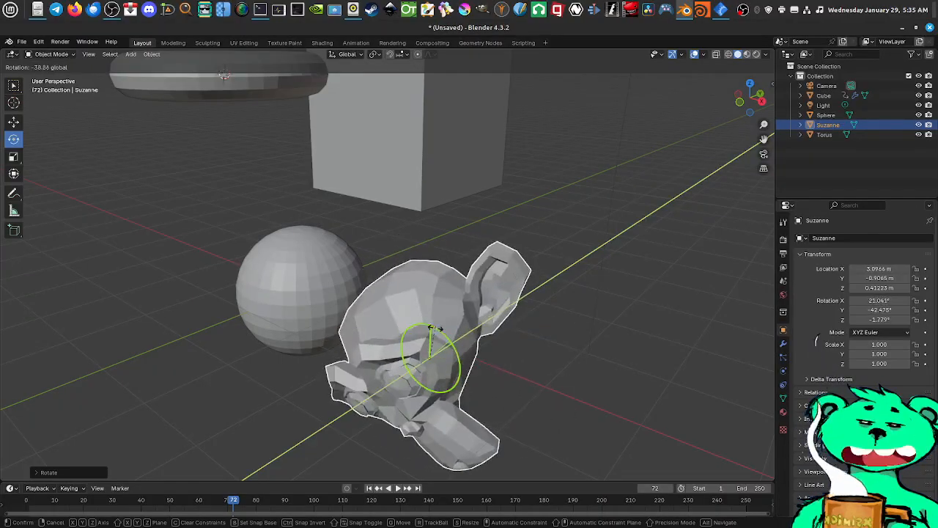
{"action": "left_click", "coordinate": [445, 356]}
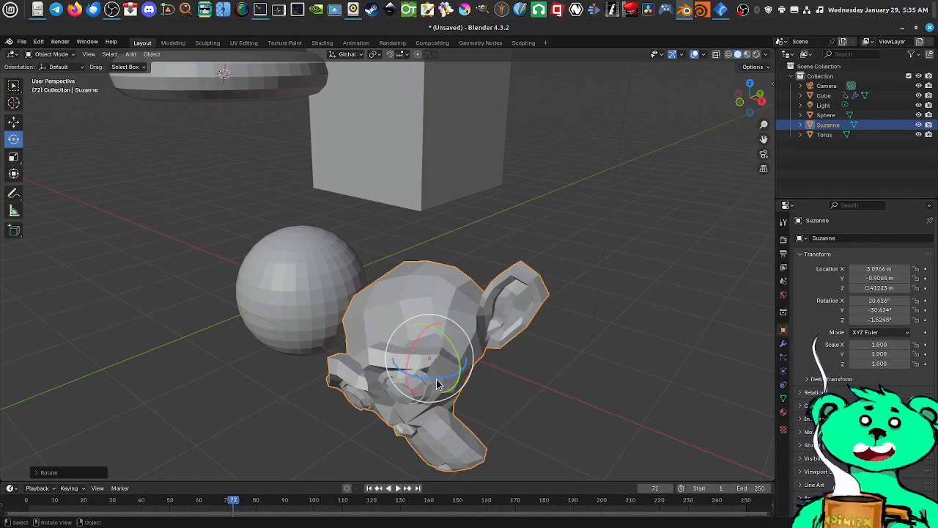
{"action": "left_click_drag", "start_coordinate": [437, 382], "coordinate": [436, 364]}
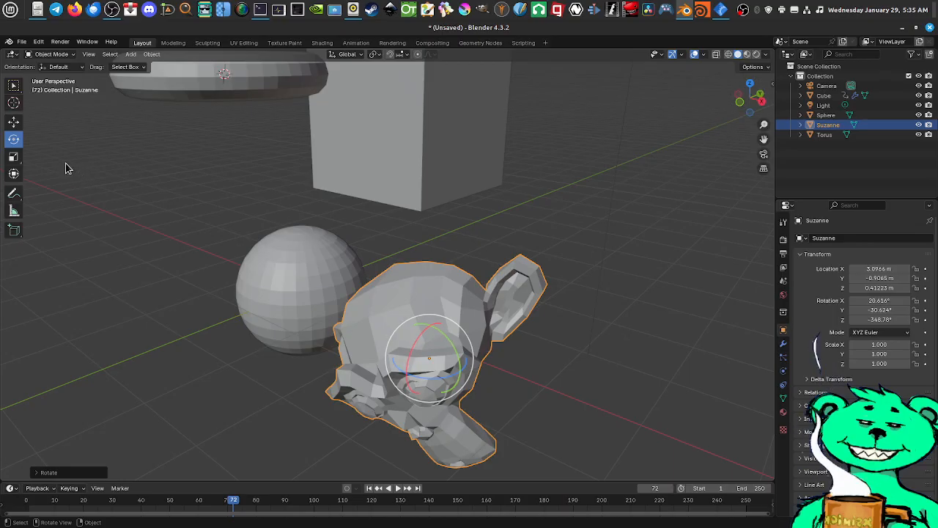
Move Suzanne along its axes with the Move tool to about X 3.21 m, Y -0.97 m, Z 0.62 m
{"action": "left_click", "coordinate": [14, 125]}
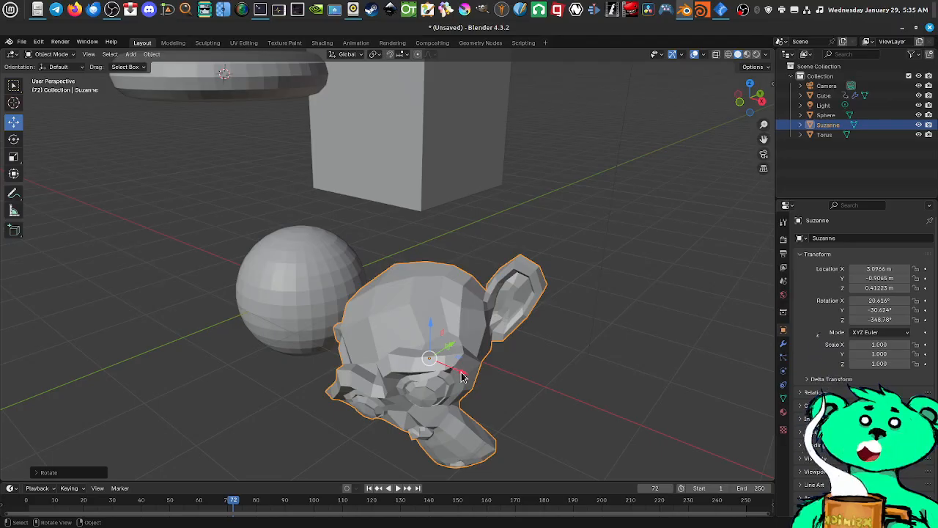
{"action": "left_click_drag", "start_coordinate": [461, 376], "coordinate": [460, 360]}
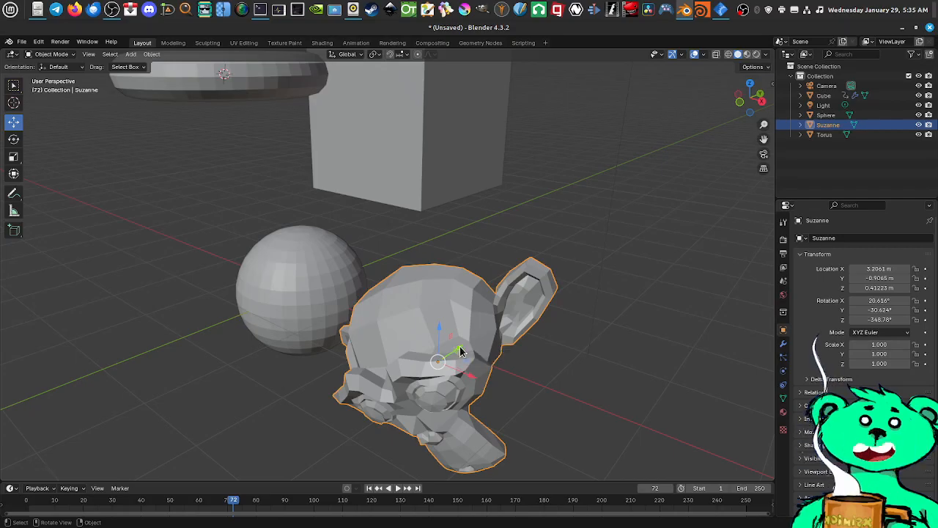
{"action": "left_click_drag", "start_coordinate": [461, 352], "coordinate": [435, 313]}
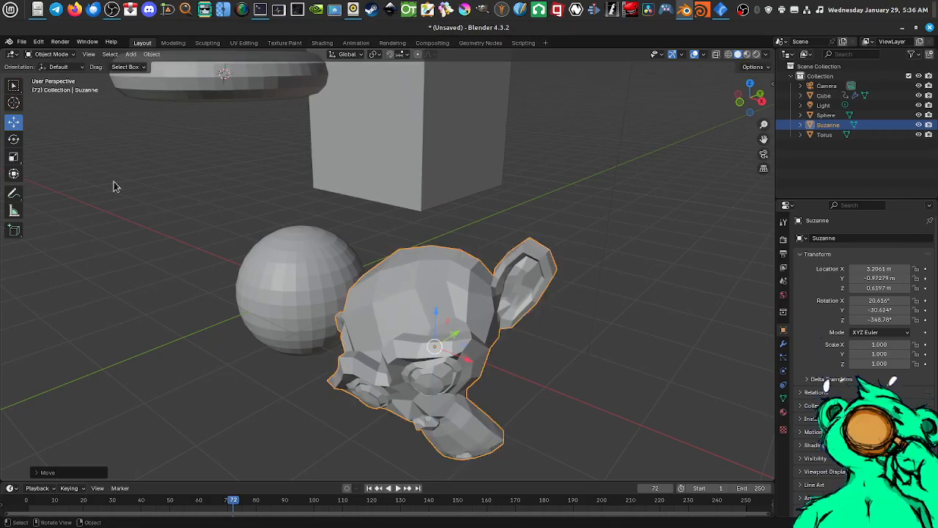
Try scaling Suzanne along the Z, X and Y axes one at a time with the Scale tool, undoing each resize
{"action": "left_click", "coordinate": [13, 139]}
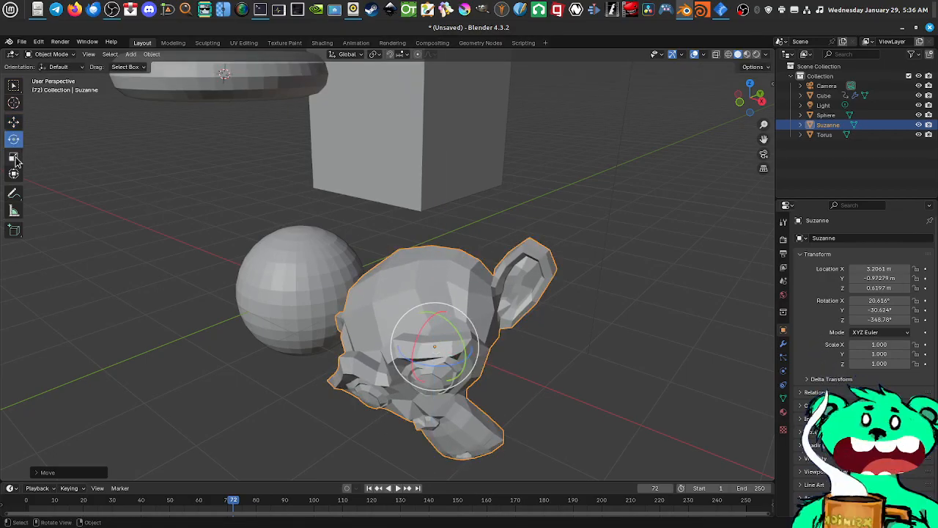
{"action": "left_click", "coordinate": [14, 158]}
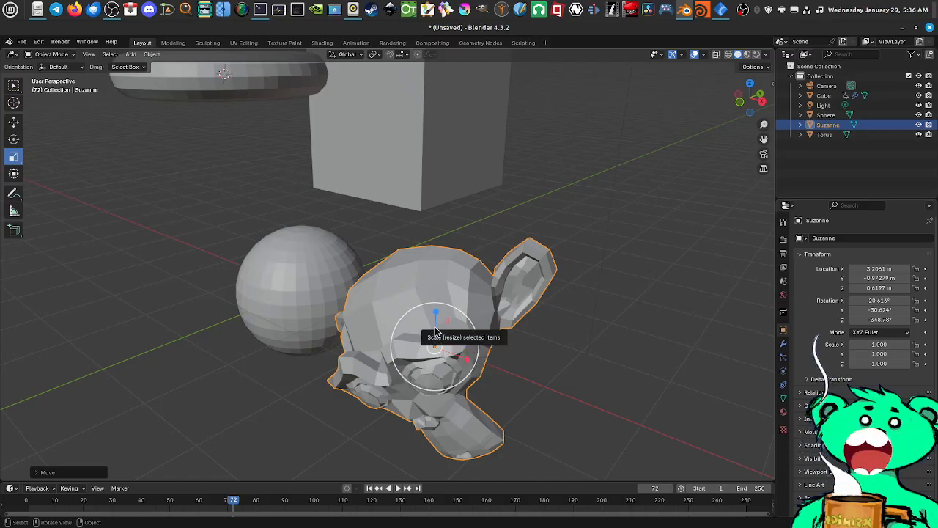
{"action": "left_click_drag", "start_coordinate": [435, 314], "coordinate": [437, 295]}
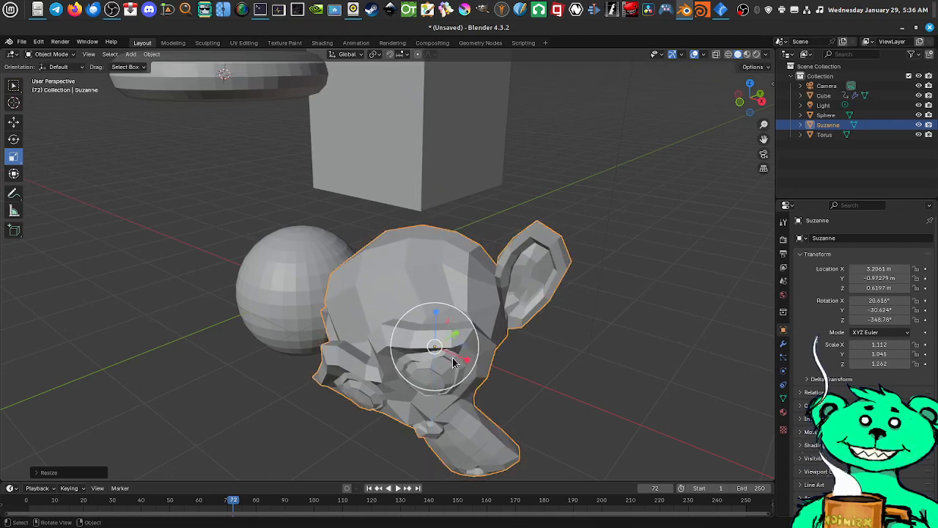
{"action": "key", "text": "ctrl+z"}
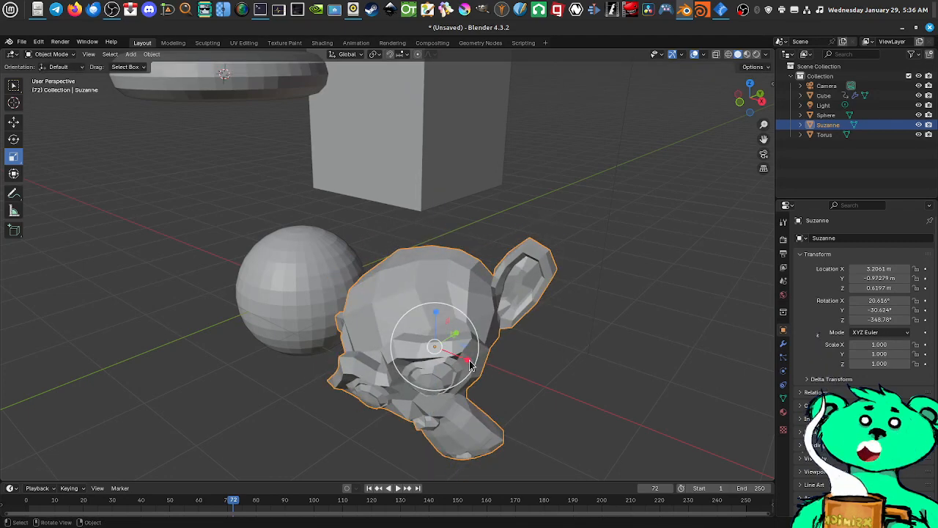
{"action": "left_click_drag", "start_coordinate": [470, 366], "coordinate": [482, 379]}
{"action": "key", "text": "ctrl+z"}
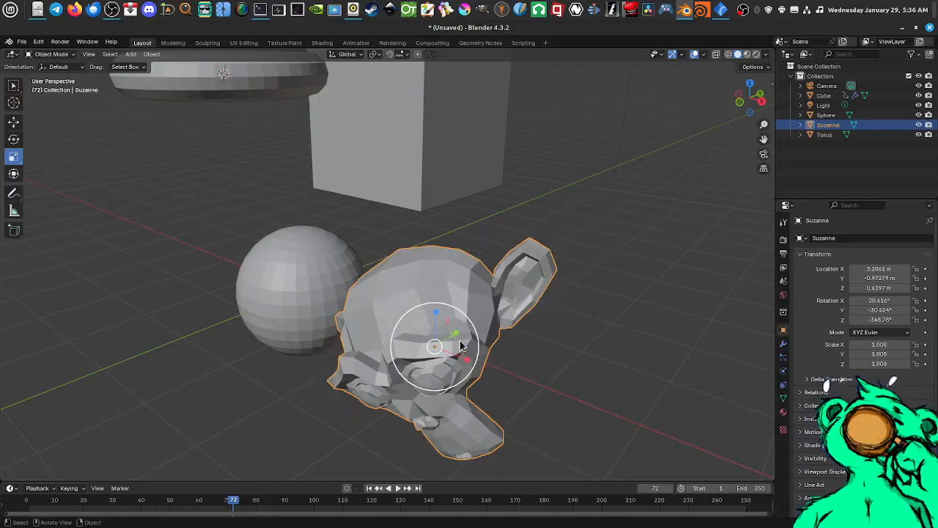
{"action": "left_click_drag", "start_coordinate": [456, 335], "coordinate": [497, 323]}
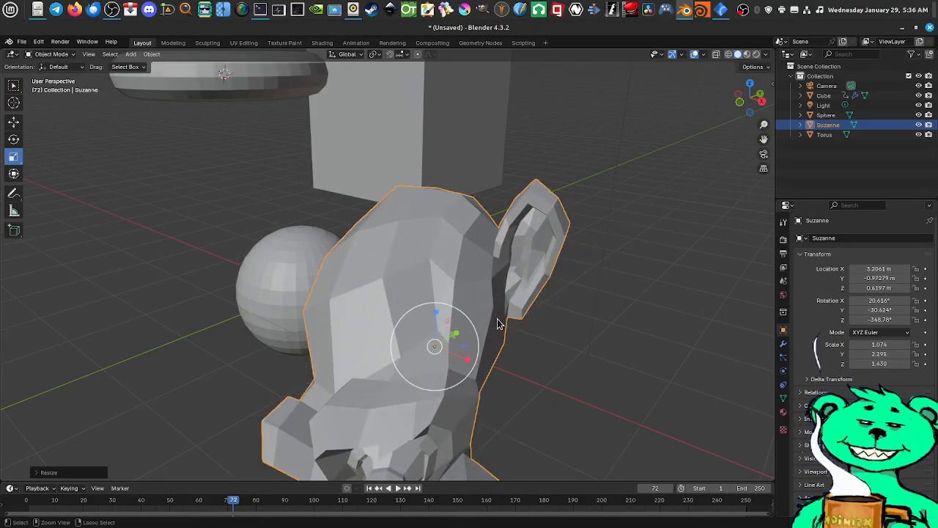
{"action": "key", "text": "ctrl+z"}
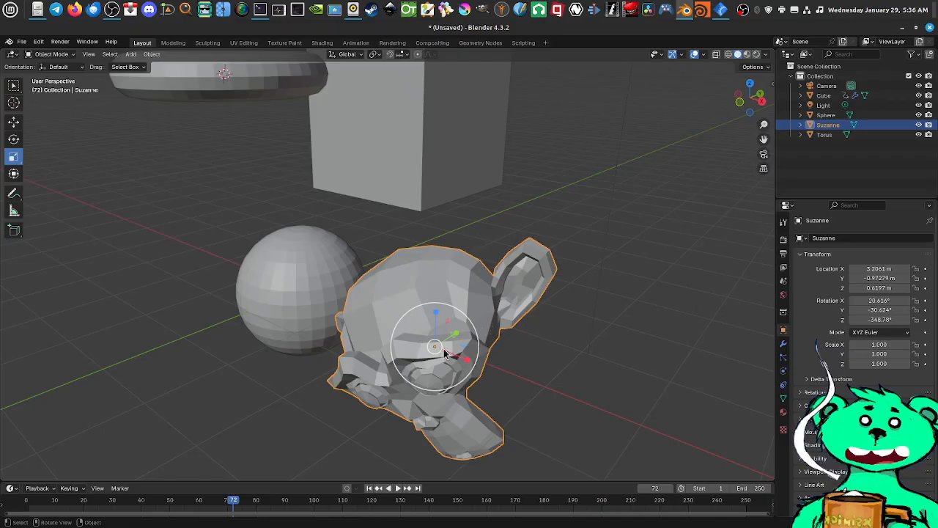
Scale Suzanne uniformly on all axes down to about 0.46
{"action": "mouse_move", "coordinate": [433, 355]}
{"action": "left_mouse_down"}
{"action": "mouse_move", "coordinate": [419, 360]}
{"action": "mouse_move", "coordinate": [428, 355]}
{"action": "left_mouse_up"}
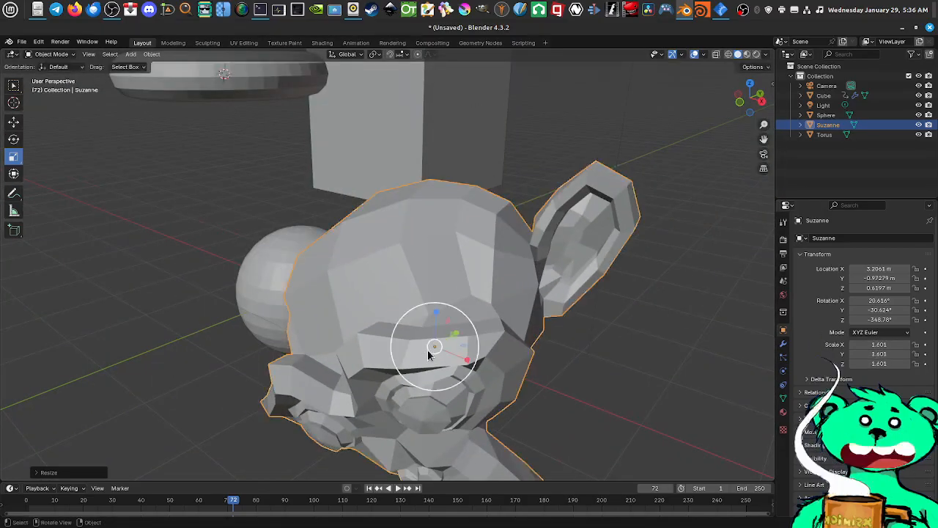
{"action": "scroll", "coordinate": [429, 354], "scroll_direction": "down", "scroll_amount": 4}
{"action": "mouse_move", "coordinate": [410, 314]}
{"action": "left_mouse_down"}
{"action": "mouse_move", "coordinate": [406, 305]}
{"action": "mouse_move", "coordinate": [398, 319]}
{"action": "mouse_move", "coordinate": [409, 308]}
{"action": "left_mouse_up"}
{"action": "scroll", "coordinate": [414, 315], "scroll_direction": "up", "scroll_amount": 4}
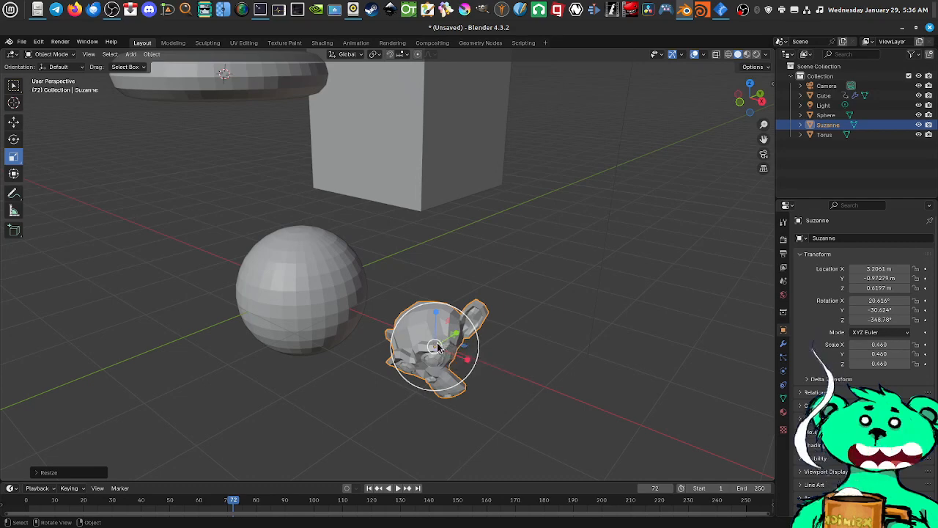
Examine Suzanne's transform values in the viewport sidebar, collapse the Transform section and hide the sidebar
{"action": "left_click", "coordinate": [772, 84]}
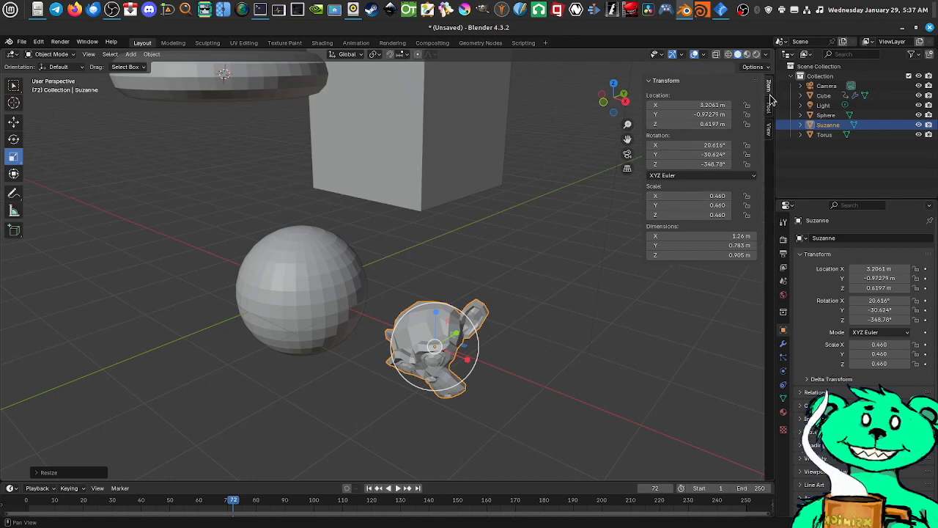
{"action": "left_click", "coordinate": [650, 82]}
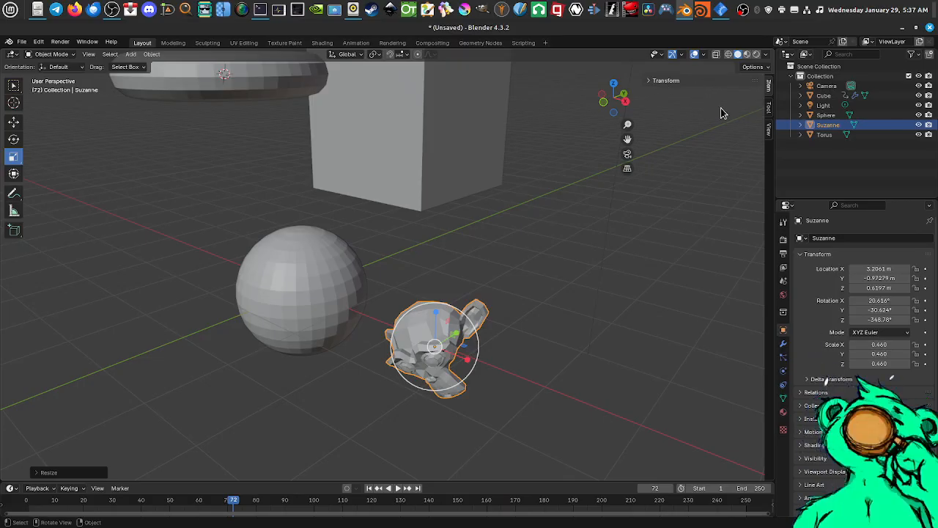
{"action": "key", "text": "n"}
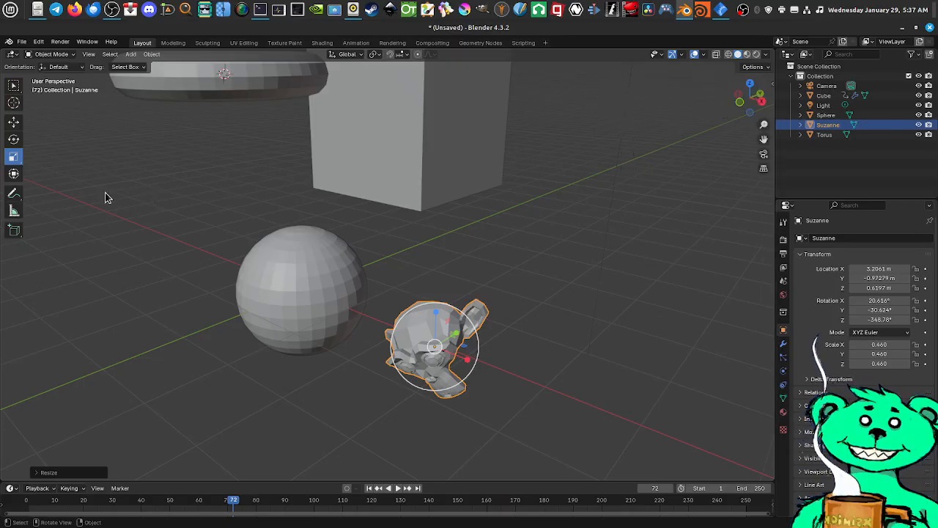
Rotate and resize Suzanne freehand with the combined Transform tool, moving it to about X 3.08 m, Y -0.77 m, Z 0.63 m
{"action": "left_click", "coordinate": [13, 174]}
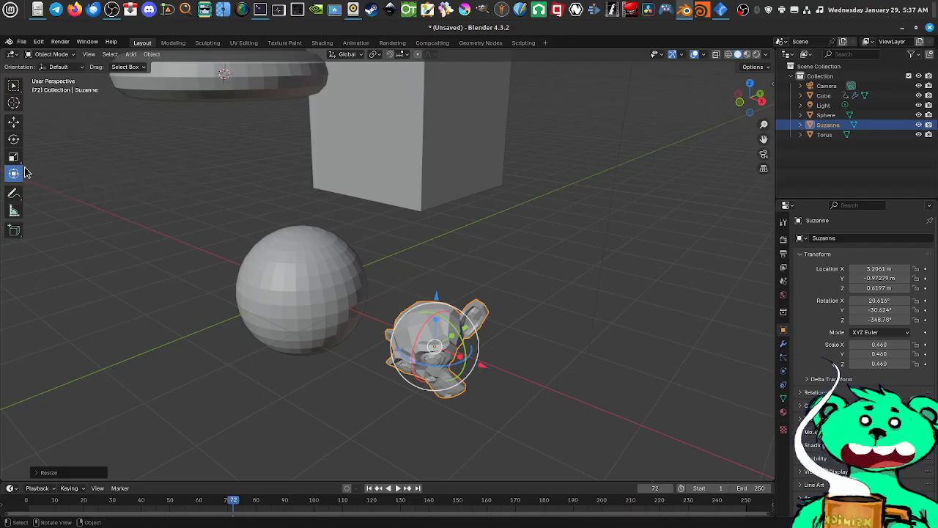
{"action": "scroll", "coordinate": [504, 349], "scroll_direction": "up", "scroll_amount": 1}
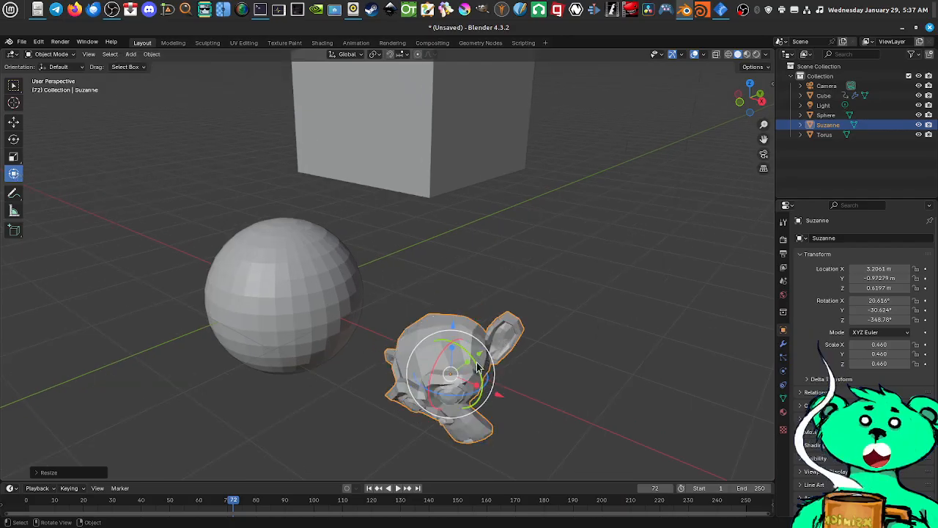
{"action": "left_click_drag", "start_coordinate": [476, 366], "coordinate": [489, 392]}
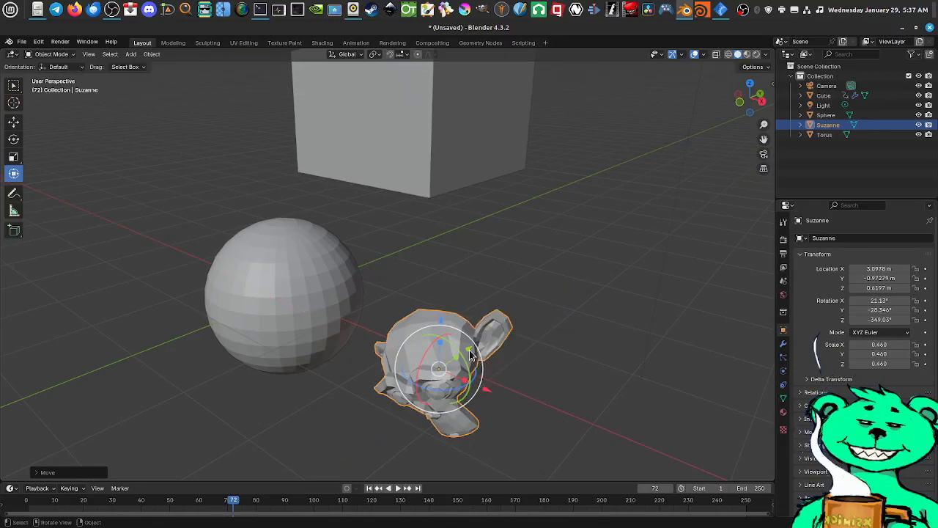
{"action": "mouse_move", "coordinate": [471, 355]}
{"action": "left_mouse_down"}
{"action": "mouse_move", "coordinate": [488, 345]}
{"action": "mouse_move", "coordinate": [455, 359]}
{"action": "mouse_move", "coordinate": [485, 373]}
{"action": "mouse_move", "coordinate": [480, 342]}
{"action": "mouse_move", "coordinate": [460, 353]}
{"action": "left_mouse_up"}
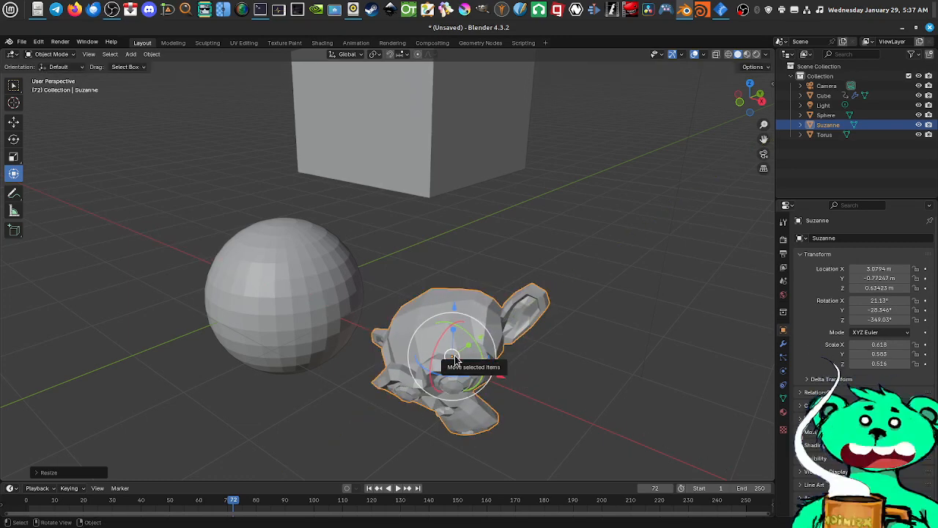
Undo the last resizing of Suzanne, keeping its move and rotation
{"action": "key", "text": "ctrl+z"}
{"action": "key", "text": "ctrl+z"}
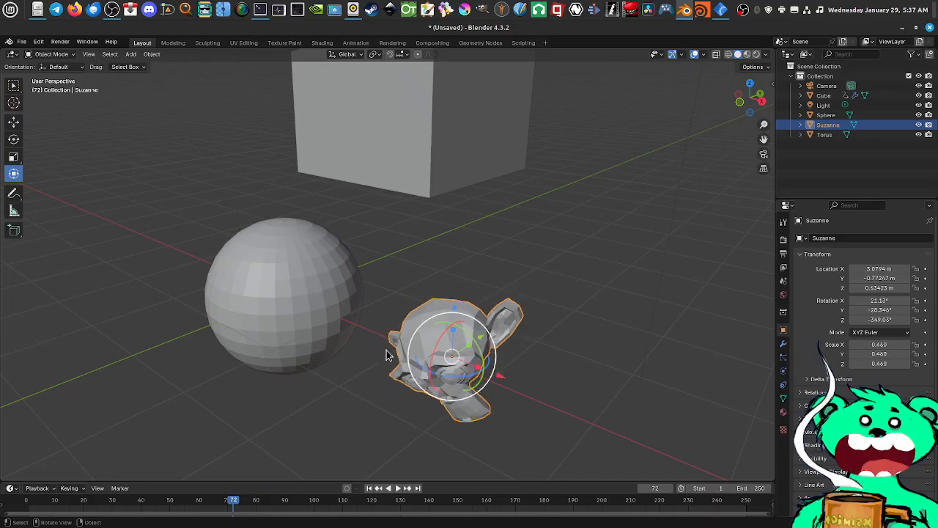
{"action": "scroll", "coordinate": [428, 336], "scroll_direction": "down", "scroll_amount": 2}
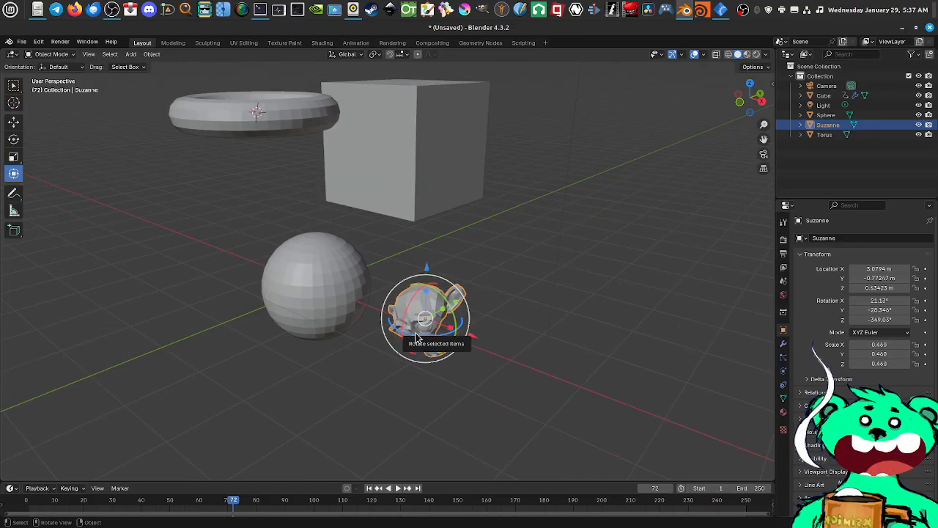